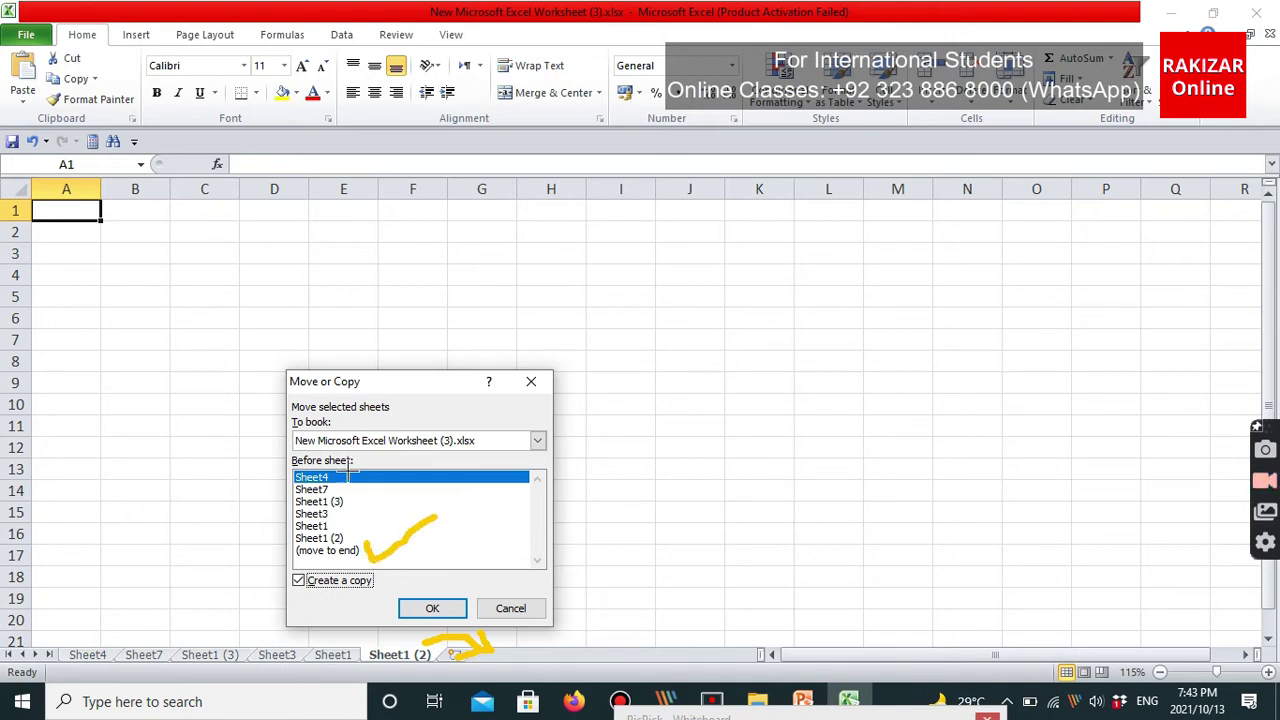
left_click_drag(358, 461, 367, 460)
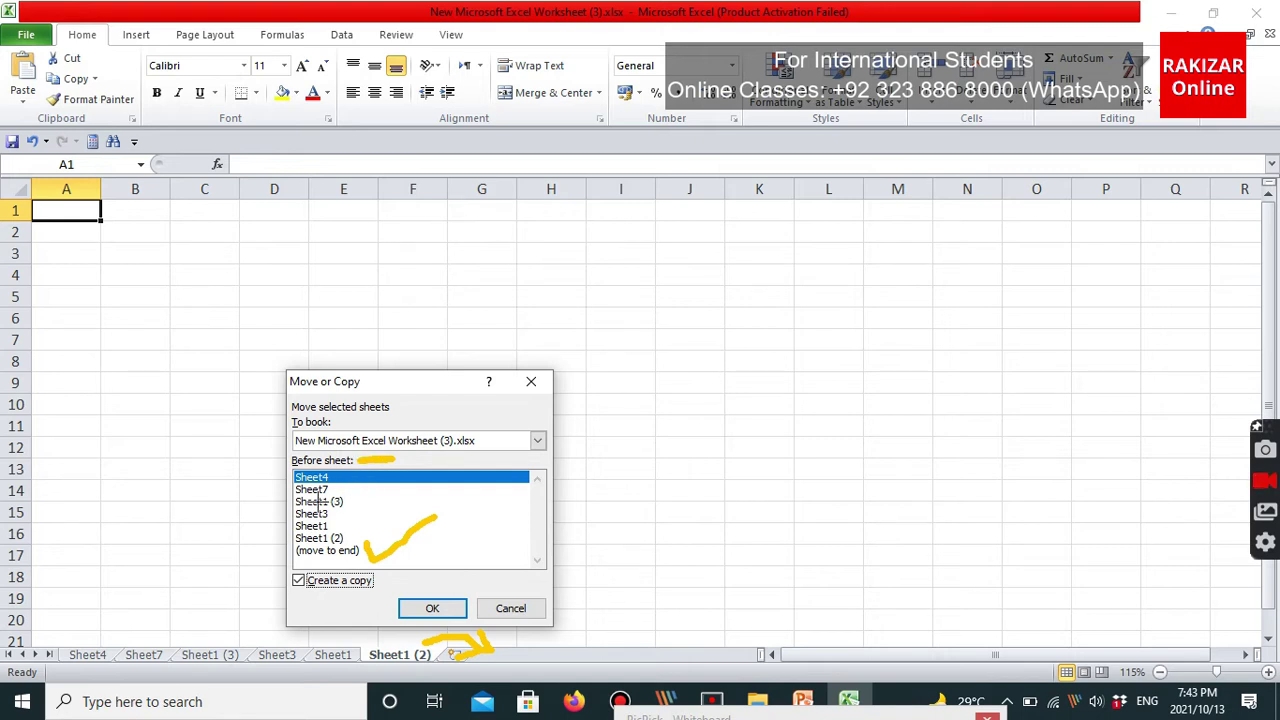
left_click_drag(322, 489, 366, 488)
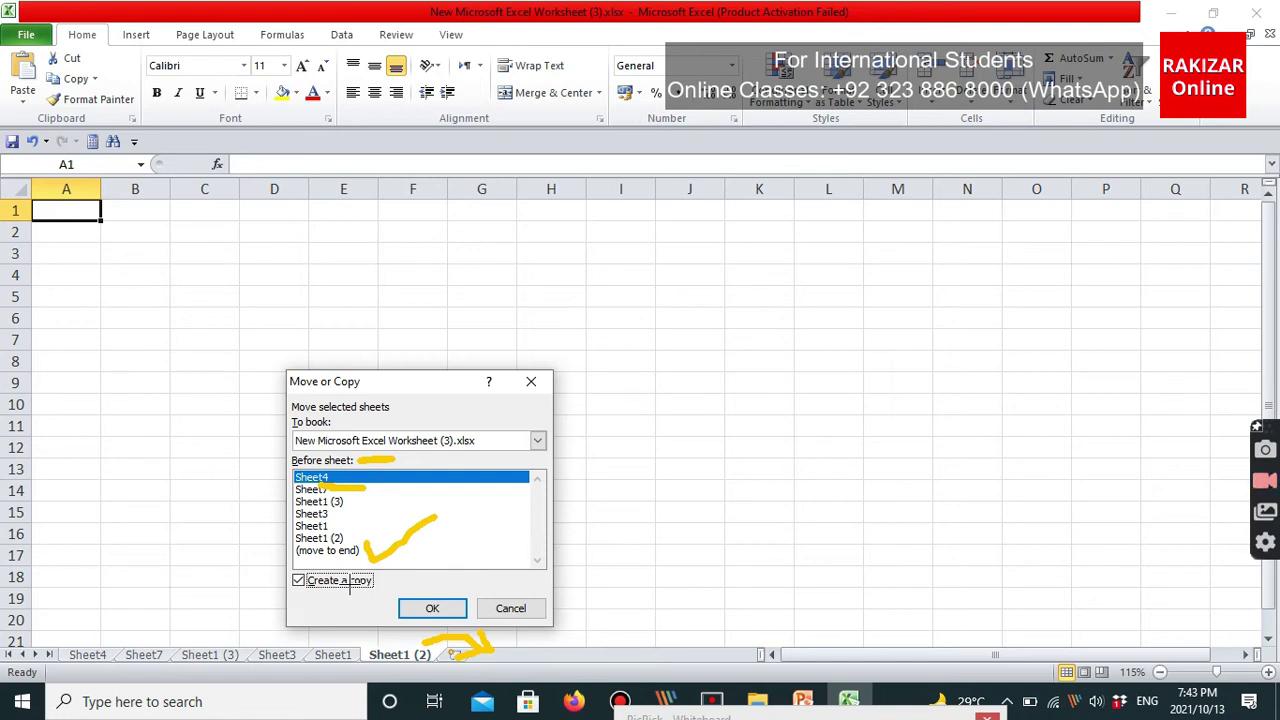
key("Escape")
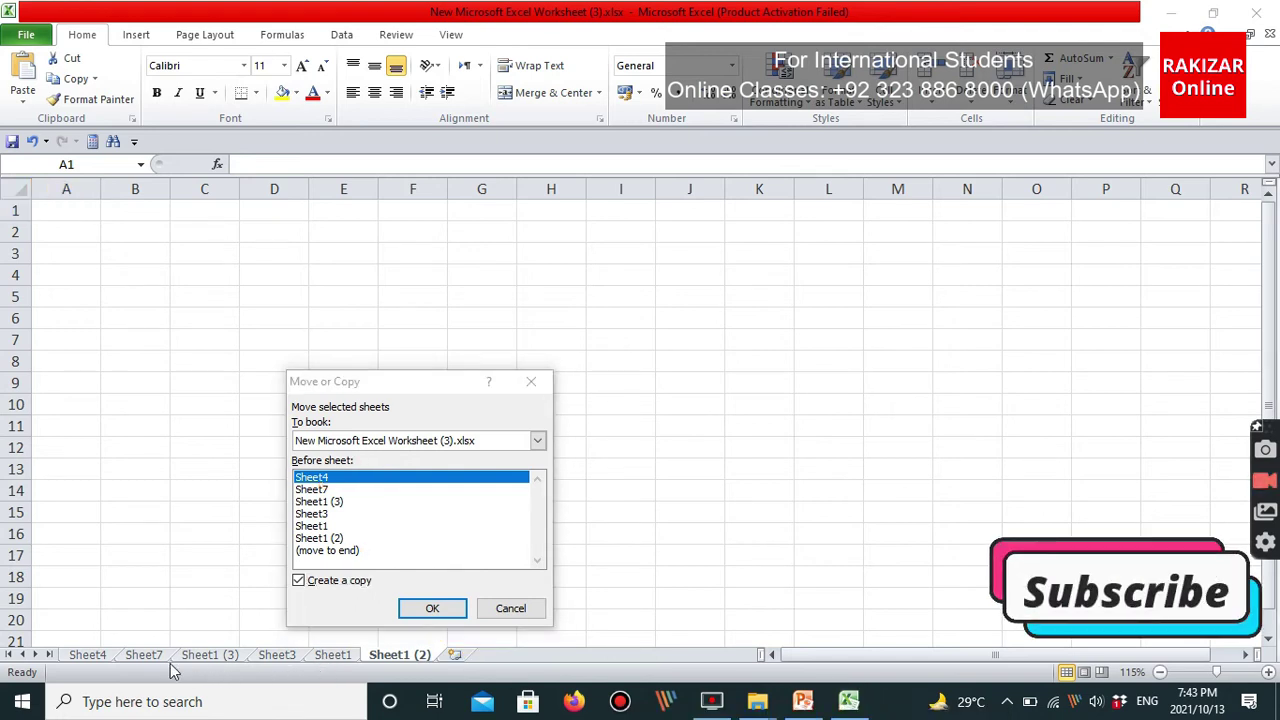
Place the copy of worksheet Sheet1 (2) before Sheet7 in the same workbook.
left_click(334, 490)
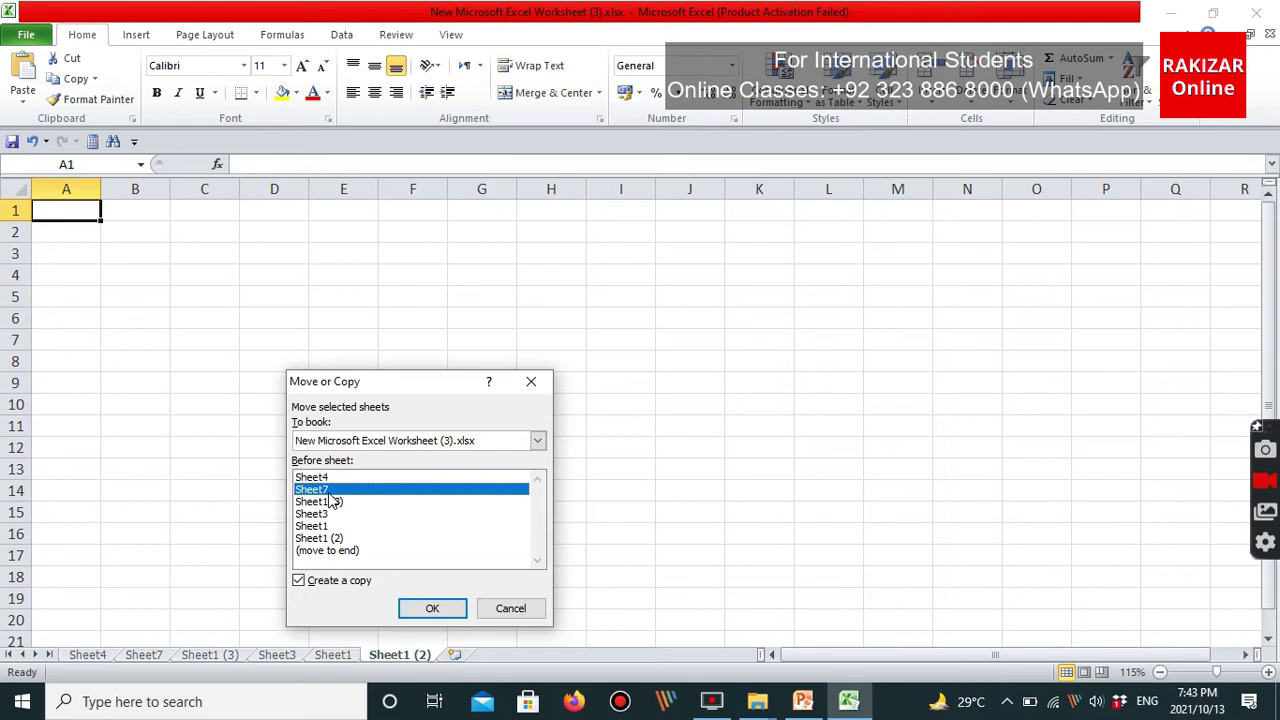
left_click(432, 610)
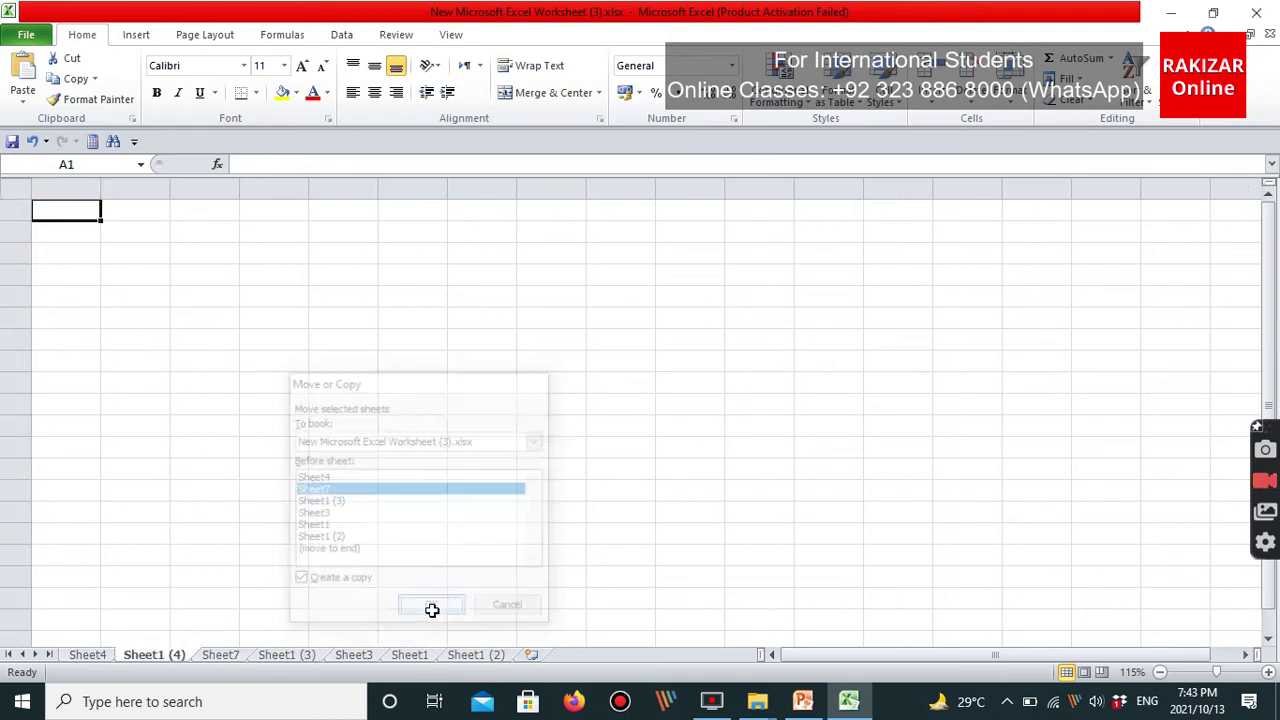
key("alt+w")
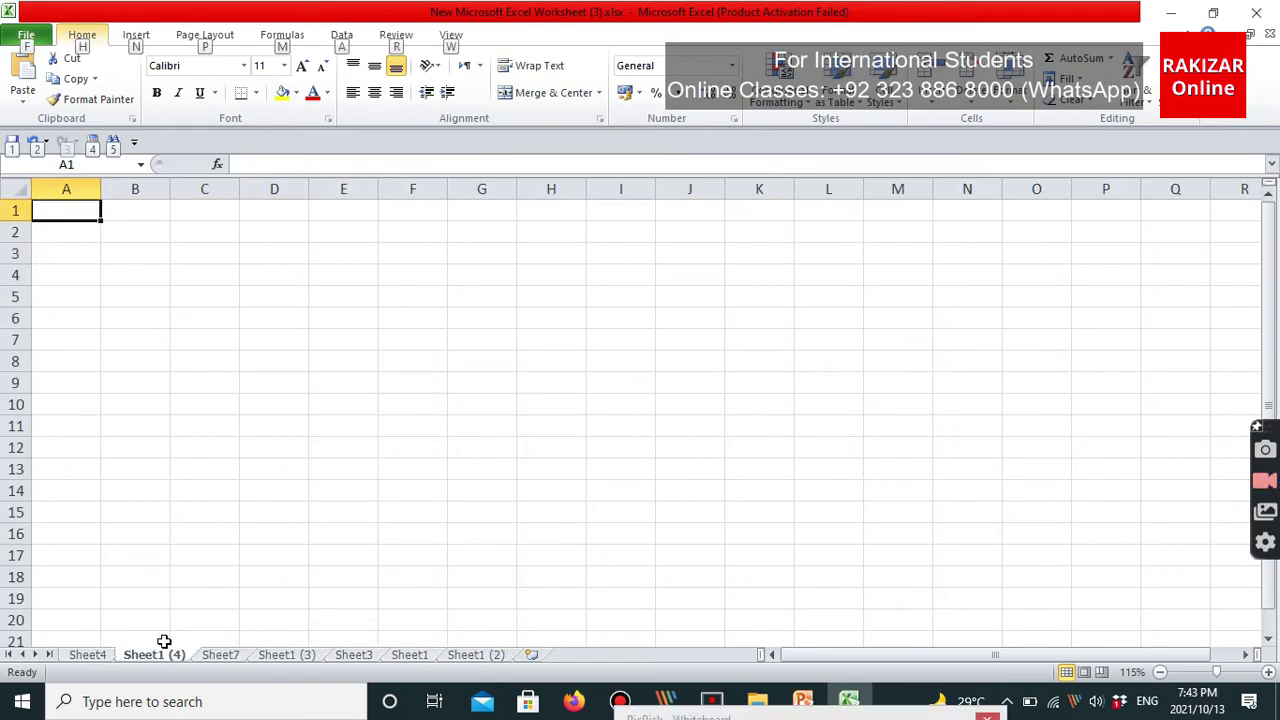
left_click_drag(164, 637, 239, 542)
key("Escape")
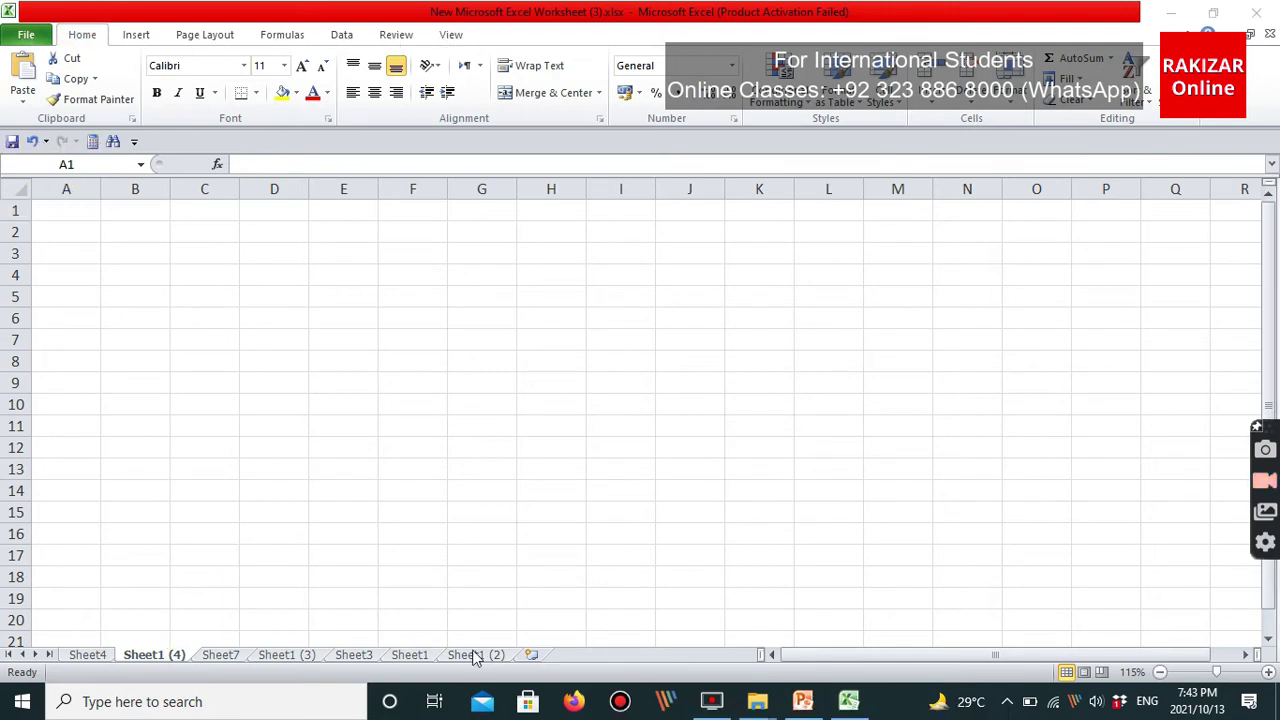
Create another copy of worksheet Sheet1 (2) and place it at the end of the same workbook.
left_click(475, 655)
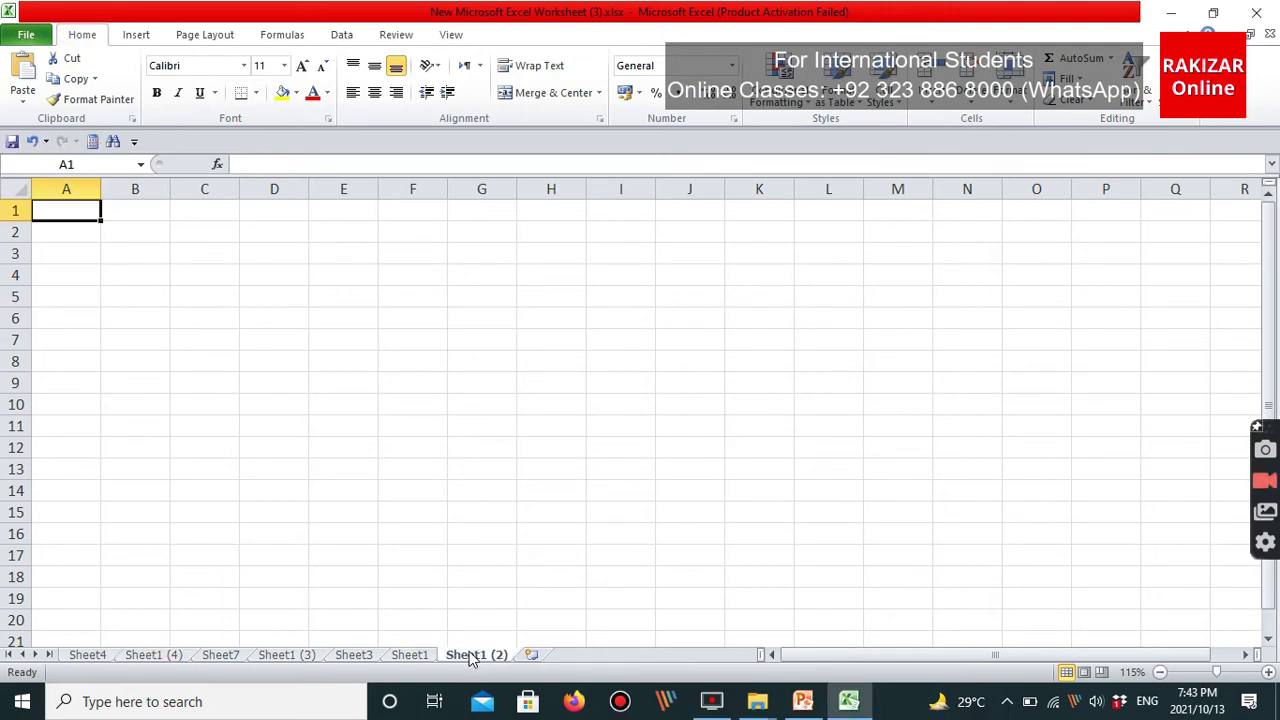
right_click(472, 655)
left_click(521, 509)
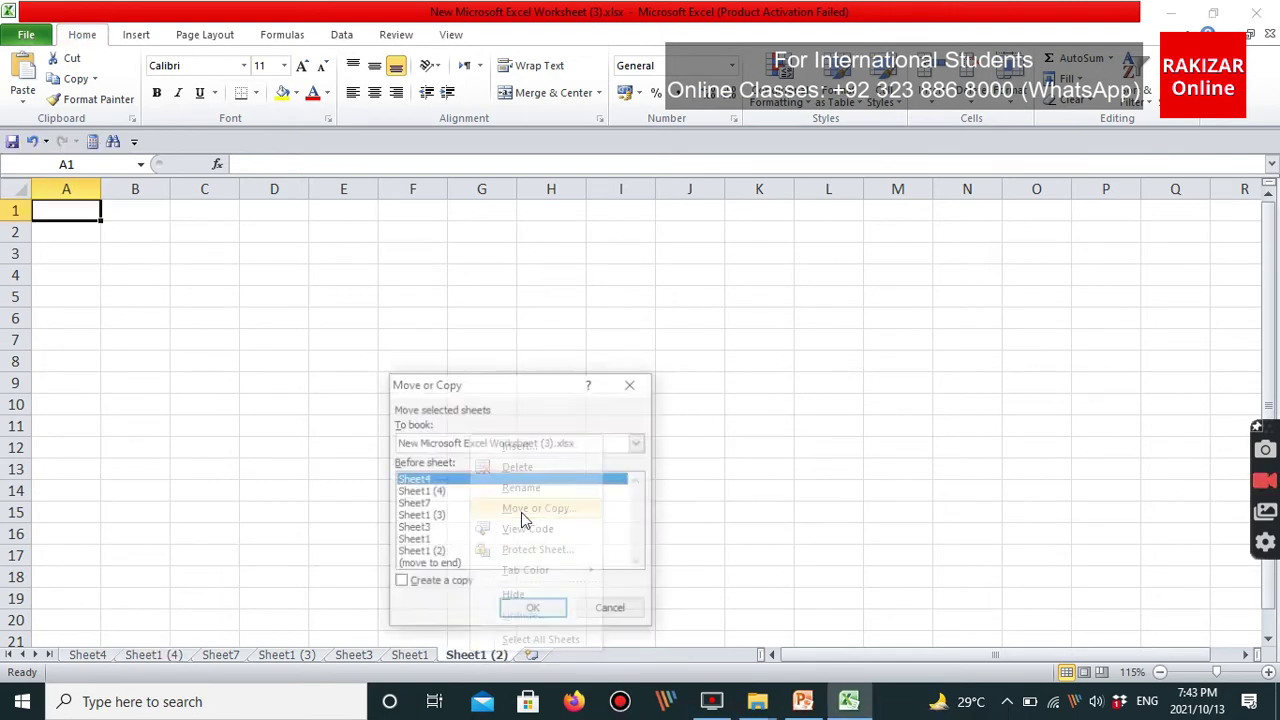
left_click(430, 584)
left_click(437, 566)
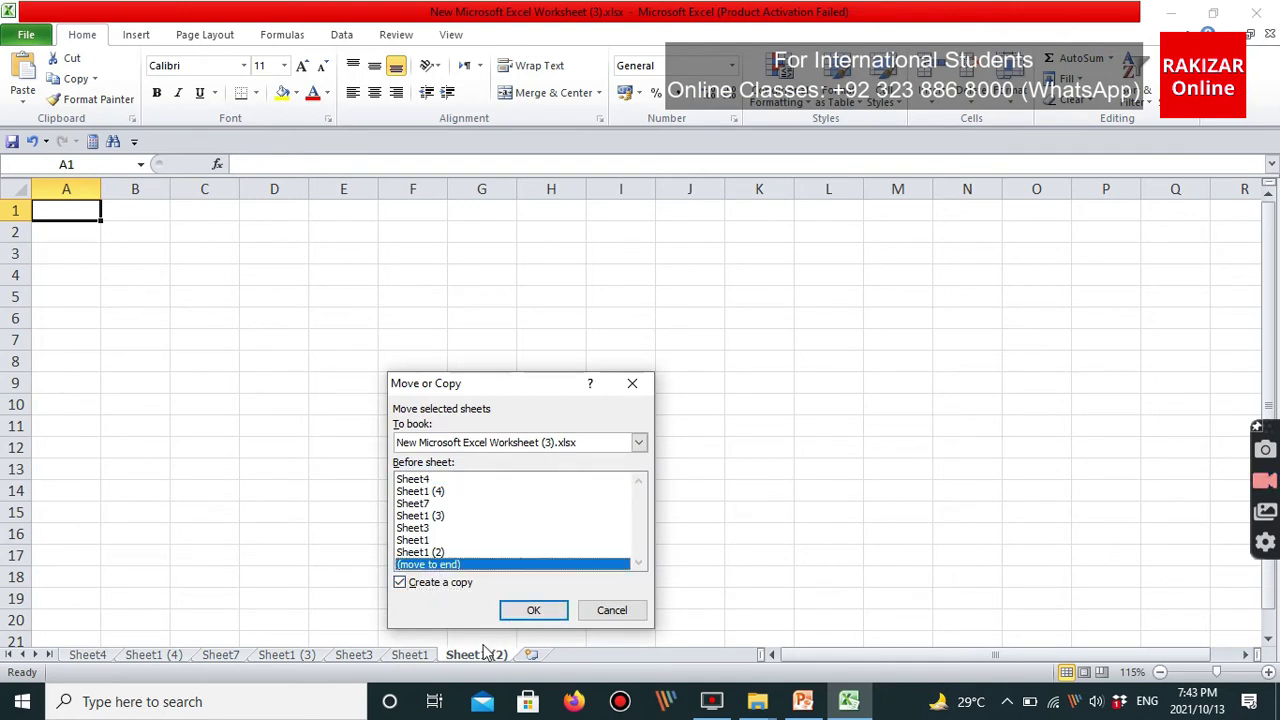
key("ctrl+shift+w")
mouse_move(503, 648)
left_mouse_down()
mouse_move(566, 638)
mouse_move(538, 658)
left_mouse_up()
key("Escape")
left_click(533, 610)
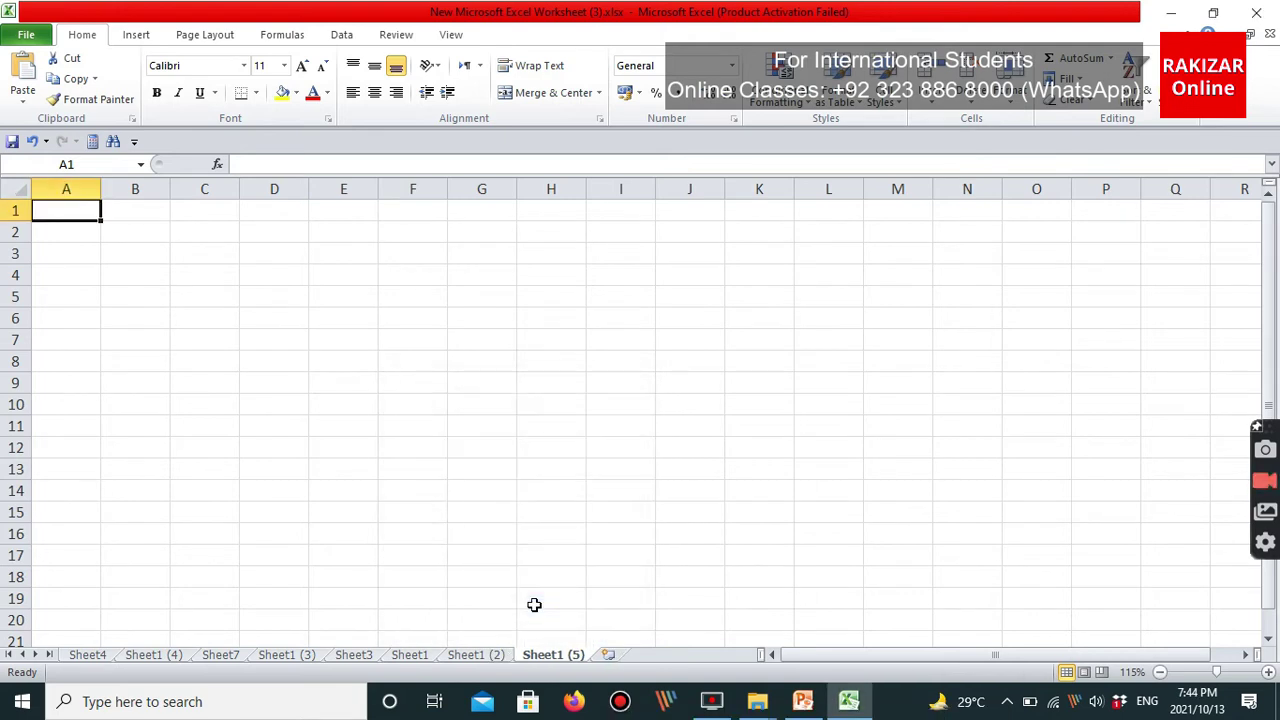
key("ctrl+shift+w")
left_click_drag(551, 632, 600, 597)
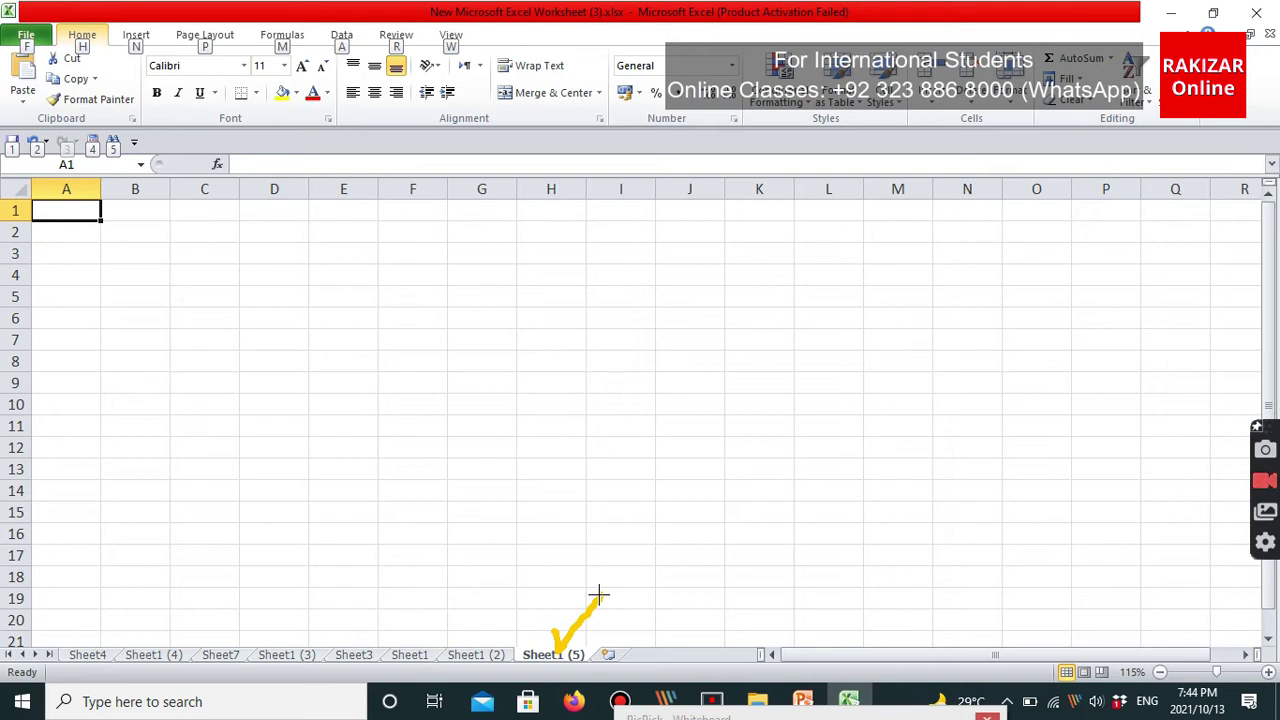
key("Escape")
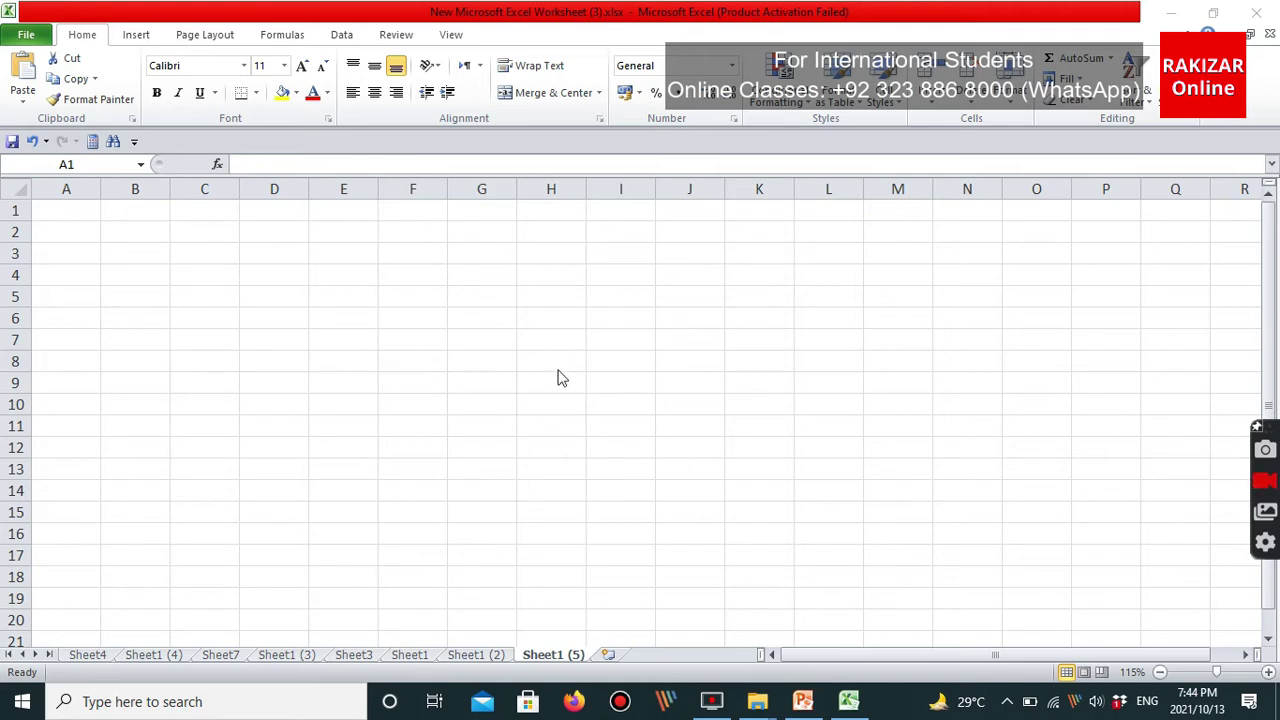
Switch to the PowerPoint presentation to read the slide on inserting a new tab sheet, and return to the Excel workbook.
key("alt+Tab")
key("alt+Tab")
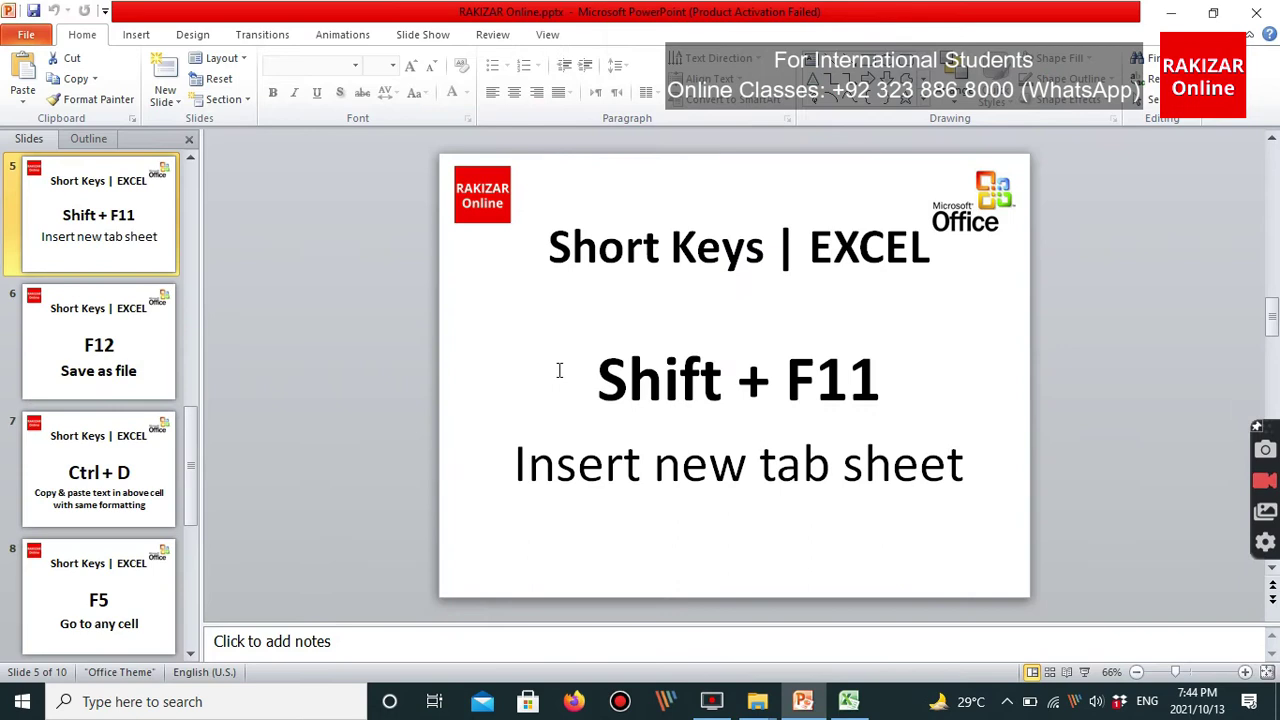
key("alt+Tab")
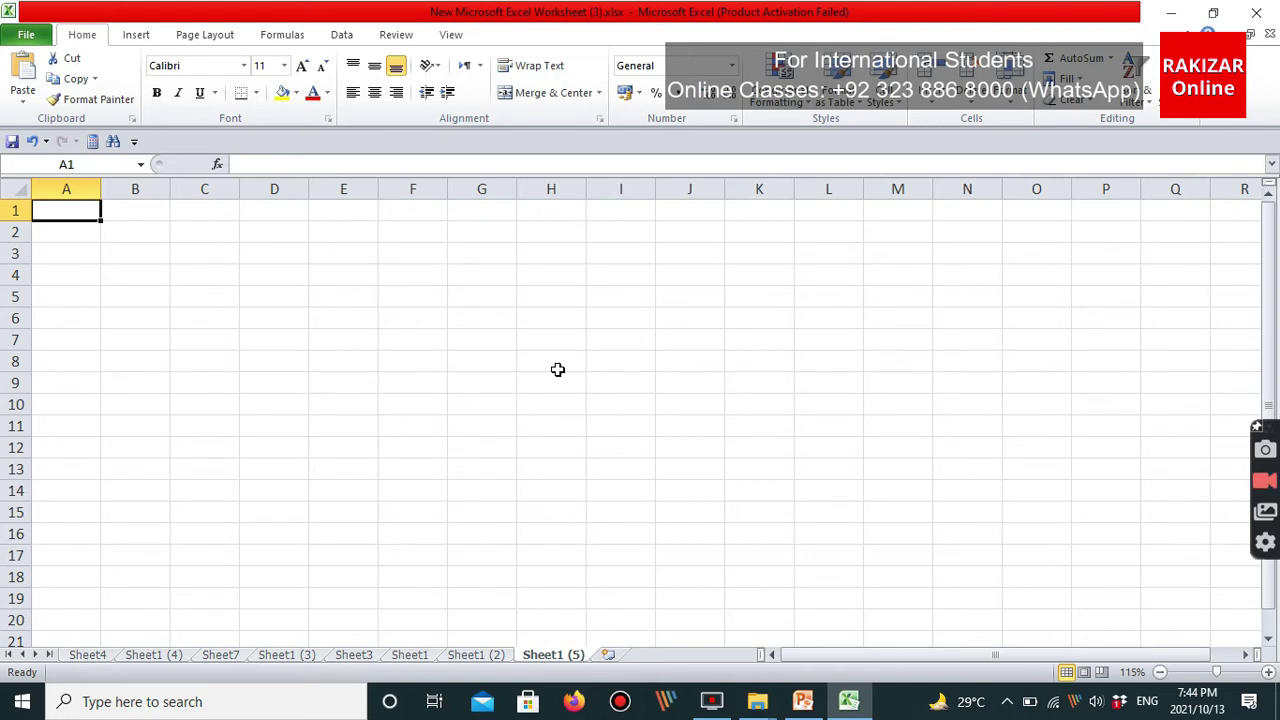
Insert a new blank worksheet before Sheet1 (5).
key("shift+F11")
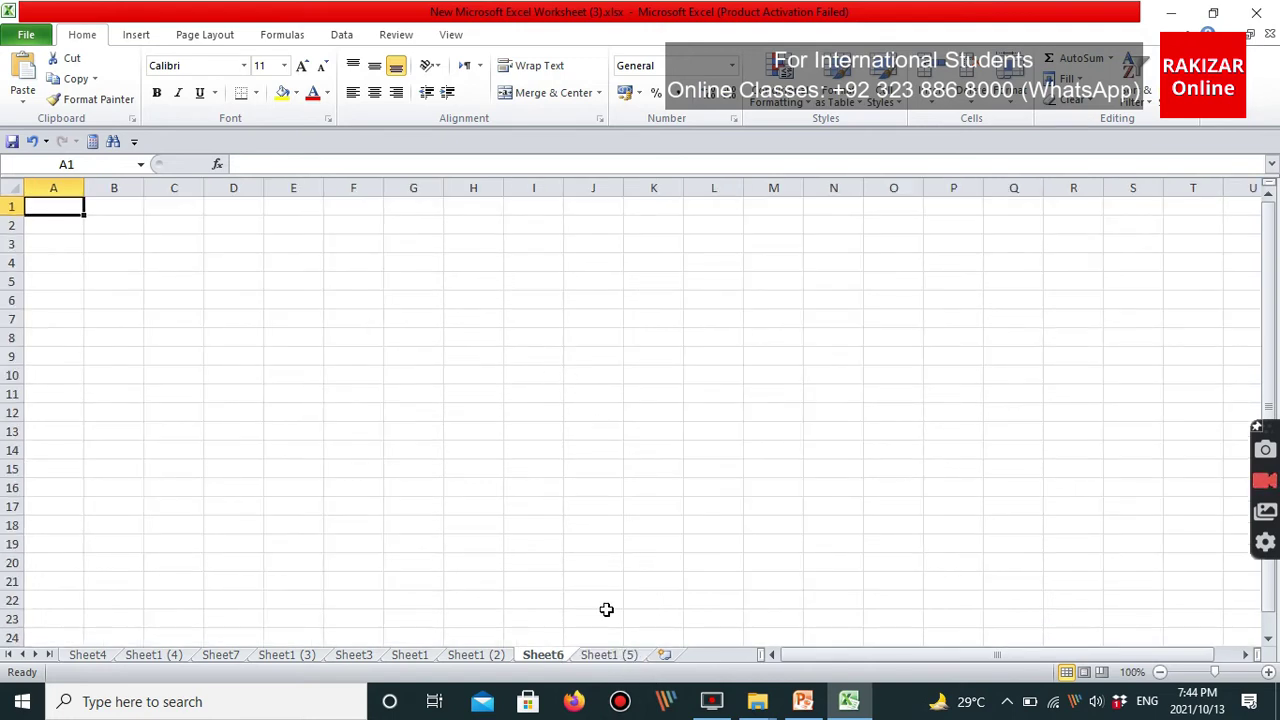
key("alt")
mouse_move(527, 606)
left_mouse_down()
mouse_move(535, 648)
mouse_move(613, 562)
left_mouse_up()
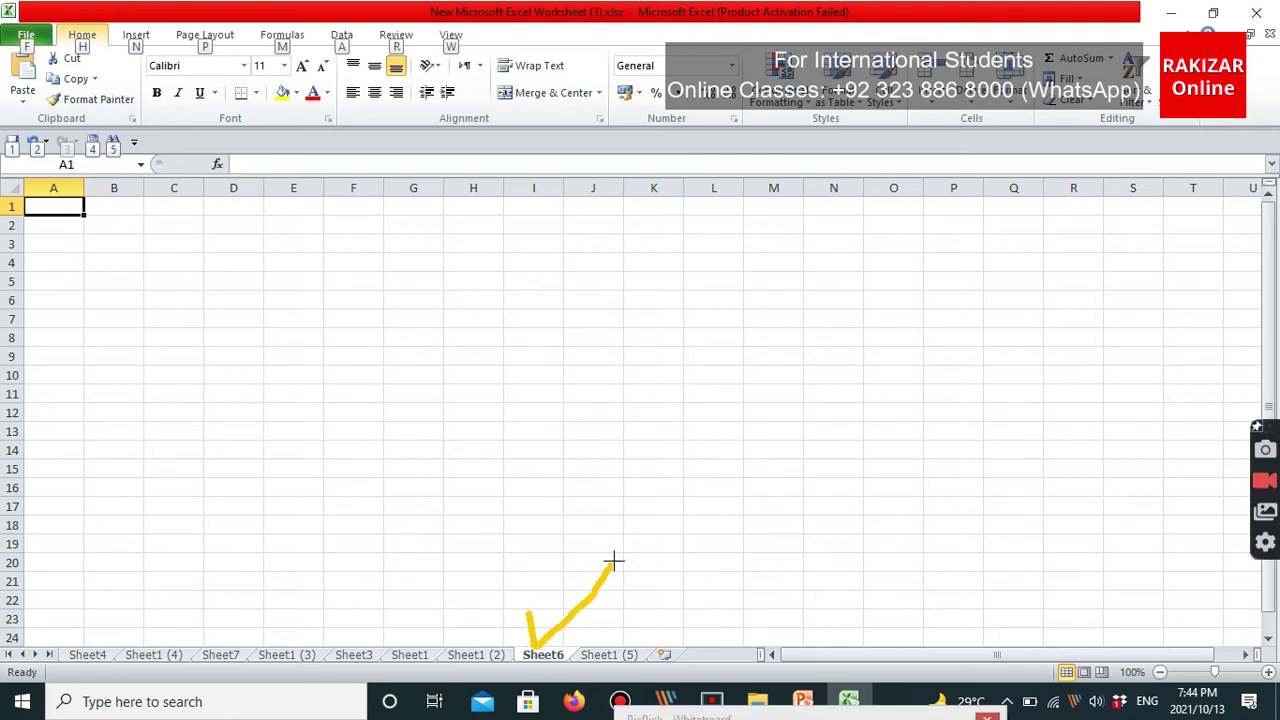
Set the tab color of worksheet Sheet1 (5) to red.
left_click(610, 656)
right_click(610, 657)
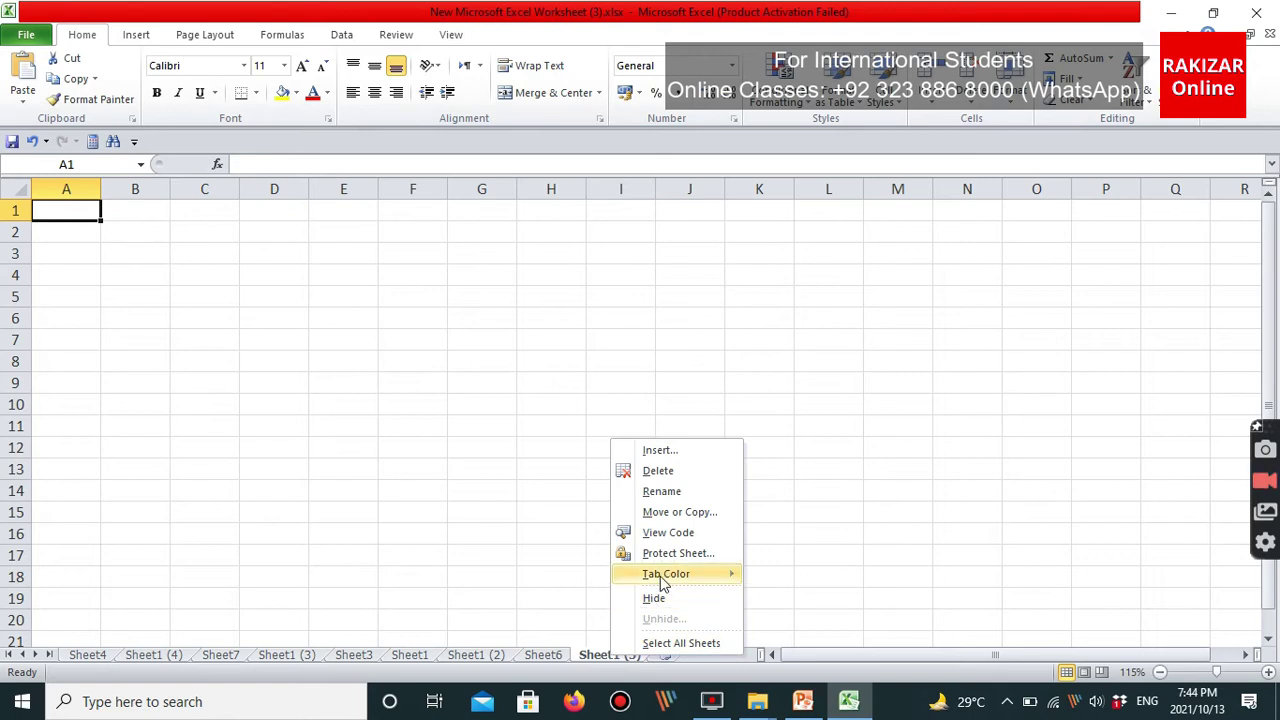
mouse_move(706, 574)
left_click(767, 625)
left_click(551, 577)
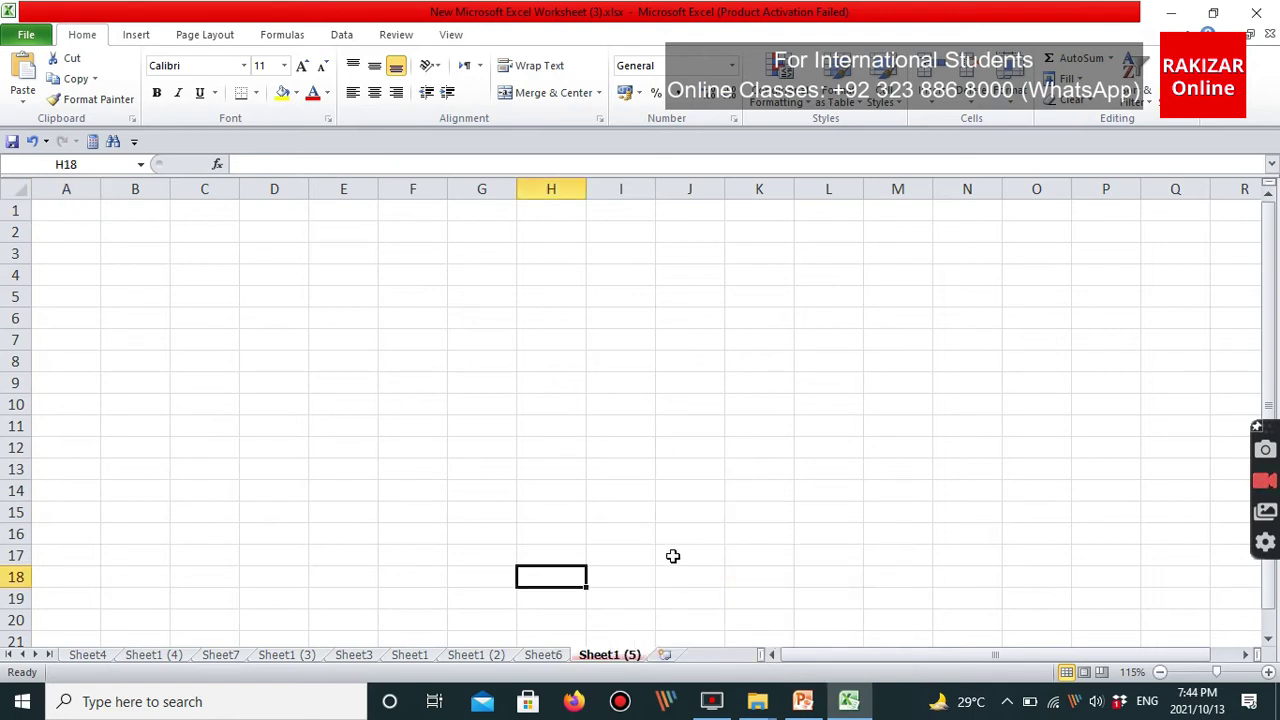
Insert a new blank worksheet directly before the red Sheet1 (5) tab.
key("shift+F11")
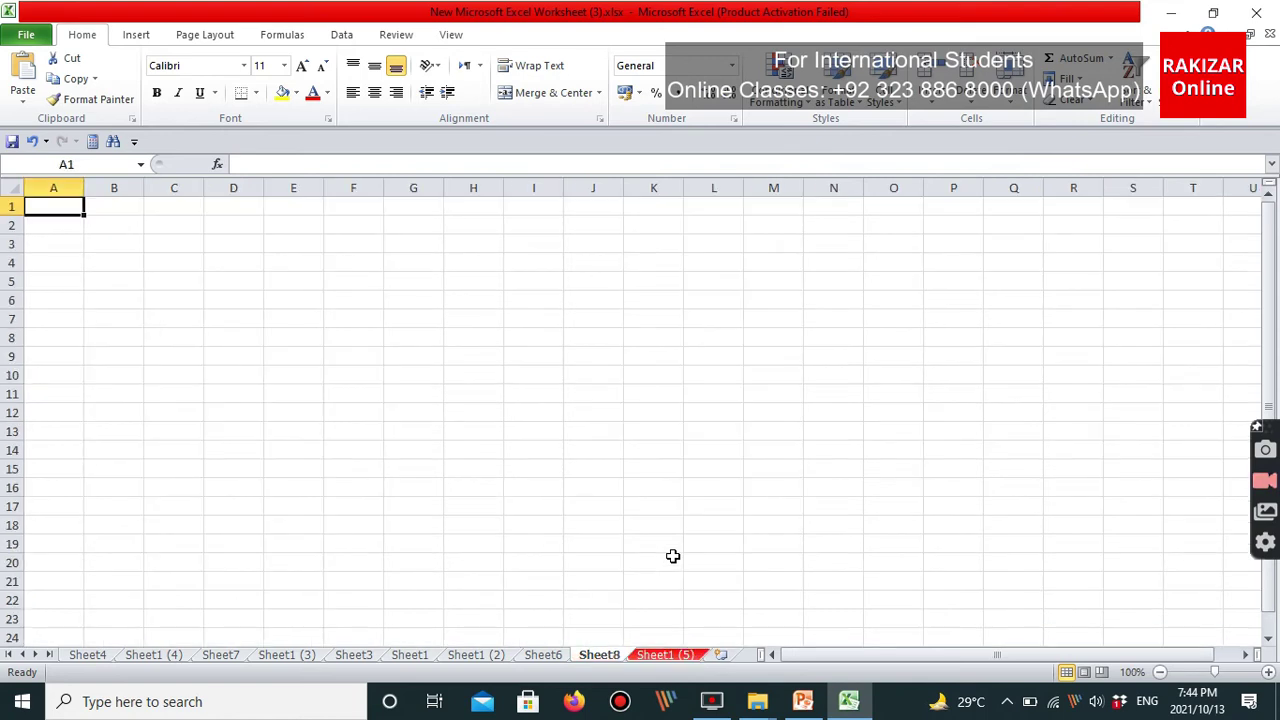
key("alt")
left_click_drag(592, 645, 640, 572)
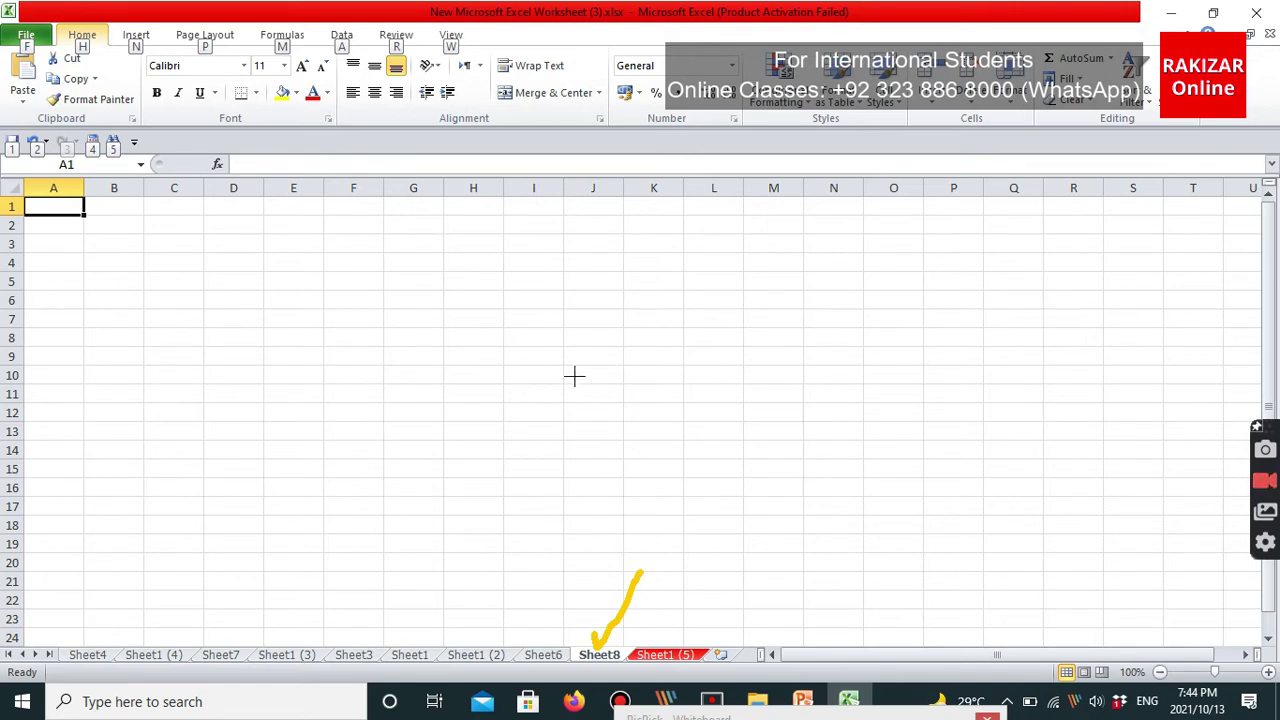
left_click_drag(573, 376, 776, 281)
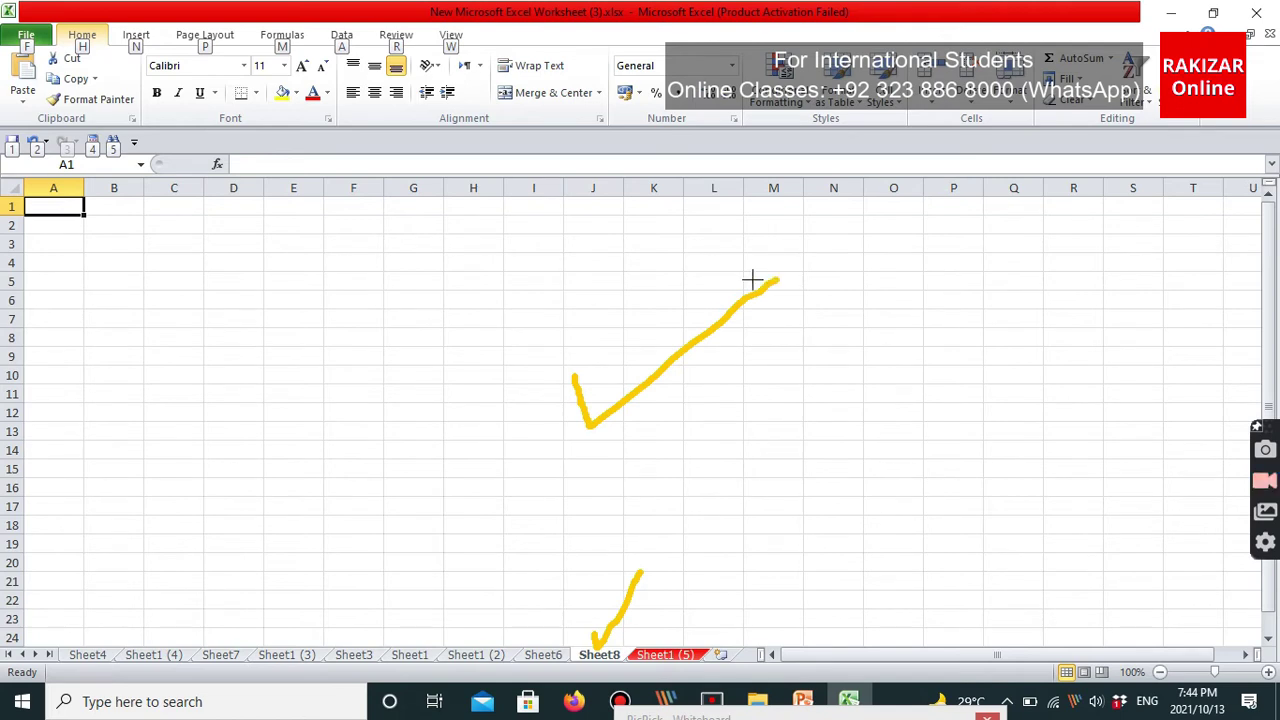
key("Escape")
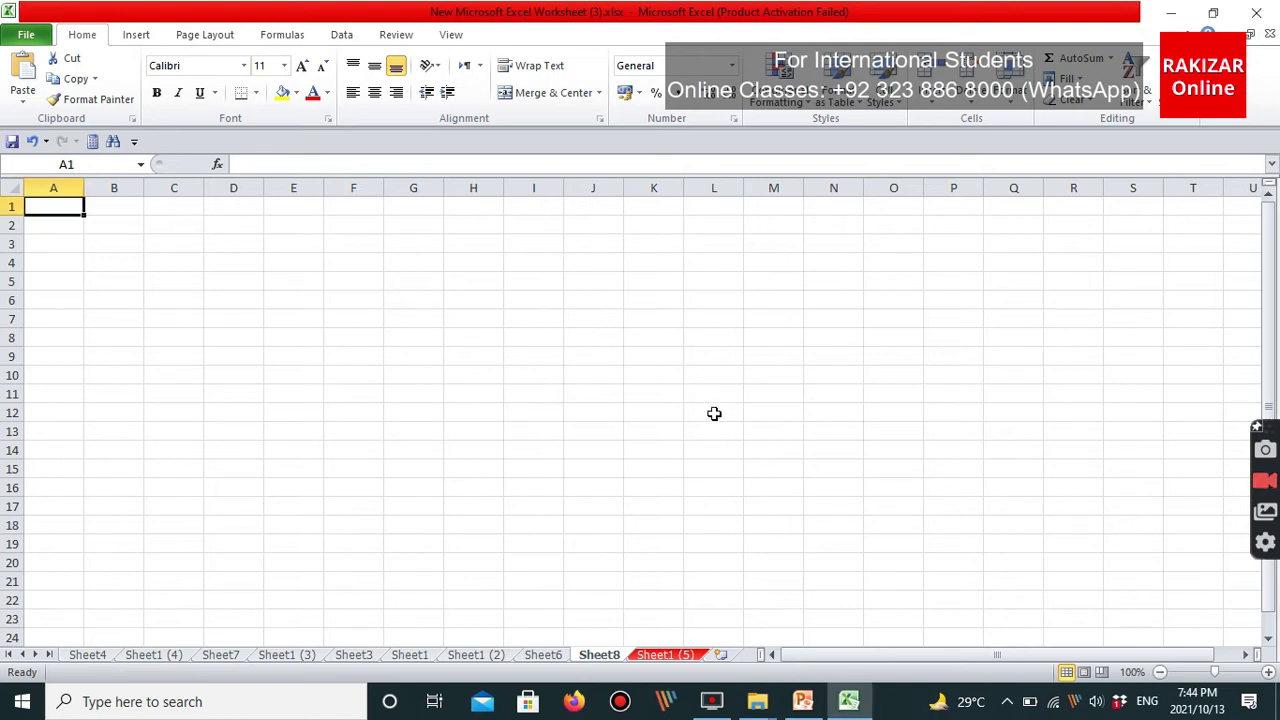
Insert about ten more blank worksheets before Sheet8 and select cell L12 on the newest one.
key("shift+F11")
key("shift+F11")
key("shift+F11")
key("shift+F11")
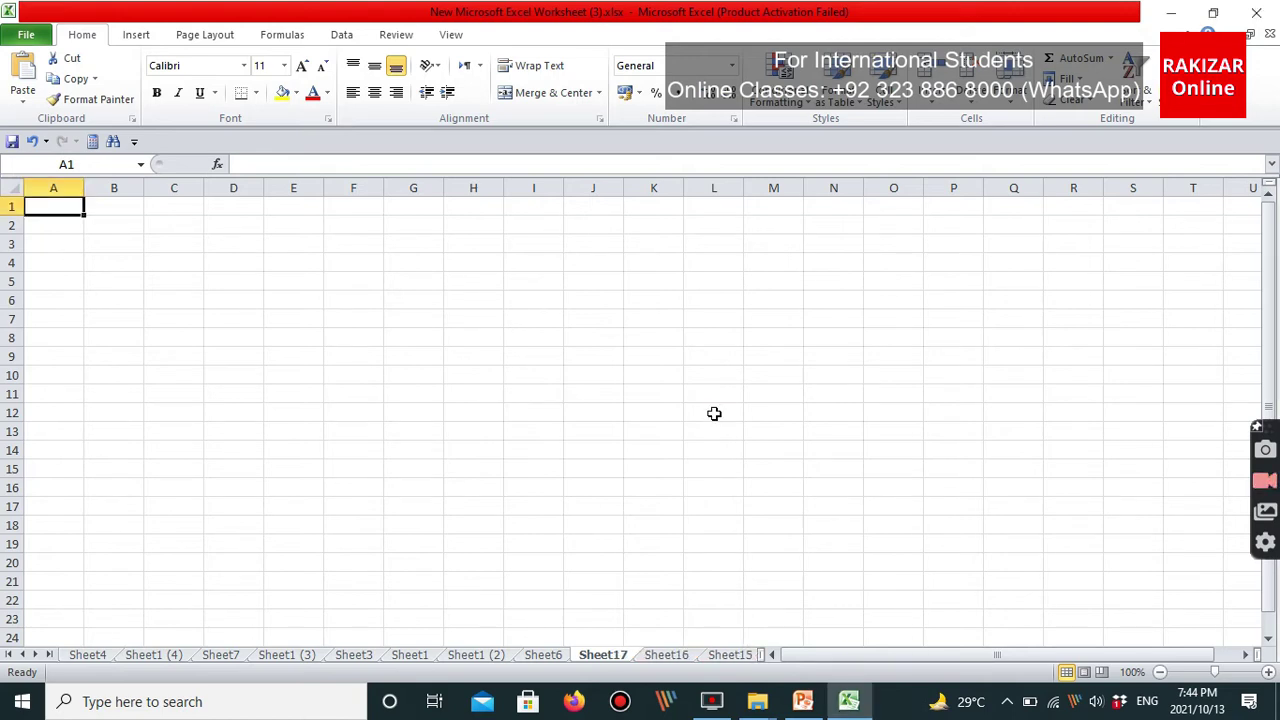
left_click(714, 413)
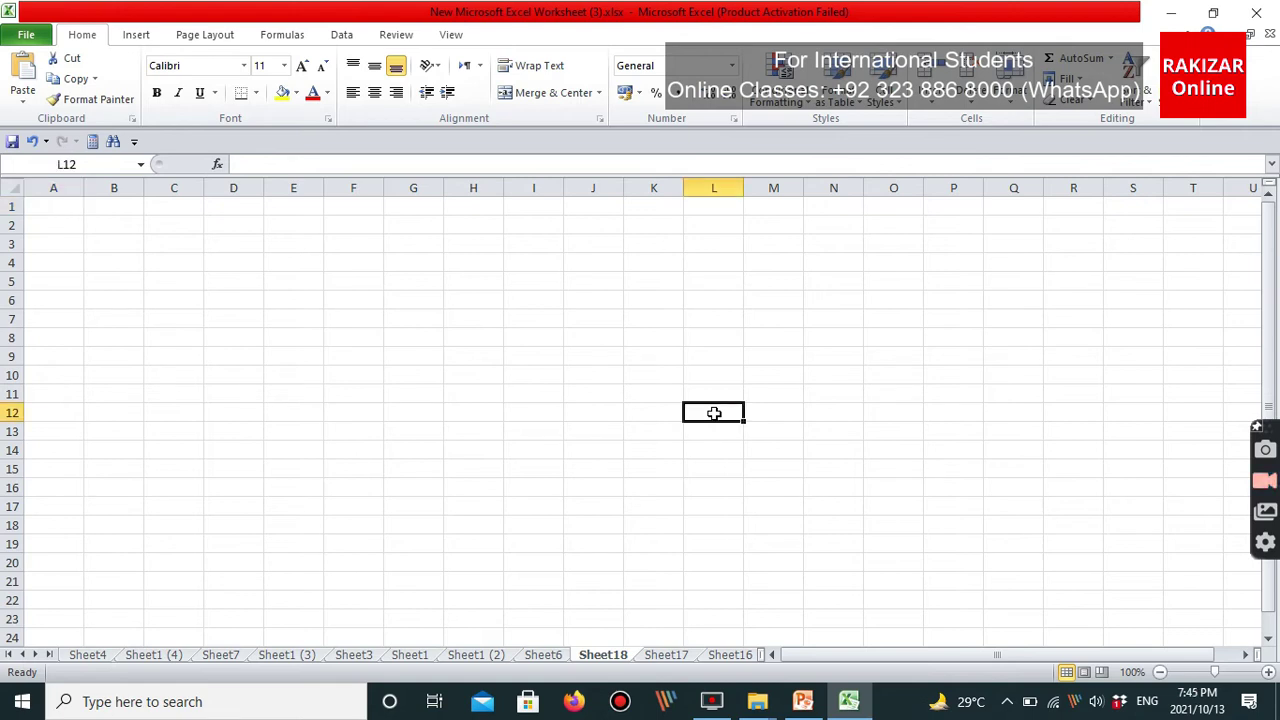
Switch to the PowerPoint presentation to view slide 6 on saving a file under a new name, and return to the Excel workbook.
key("alt+Tab")
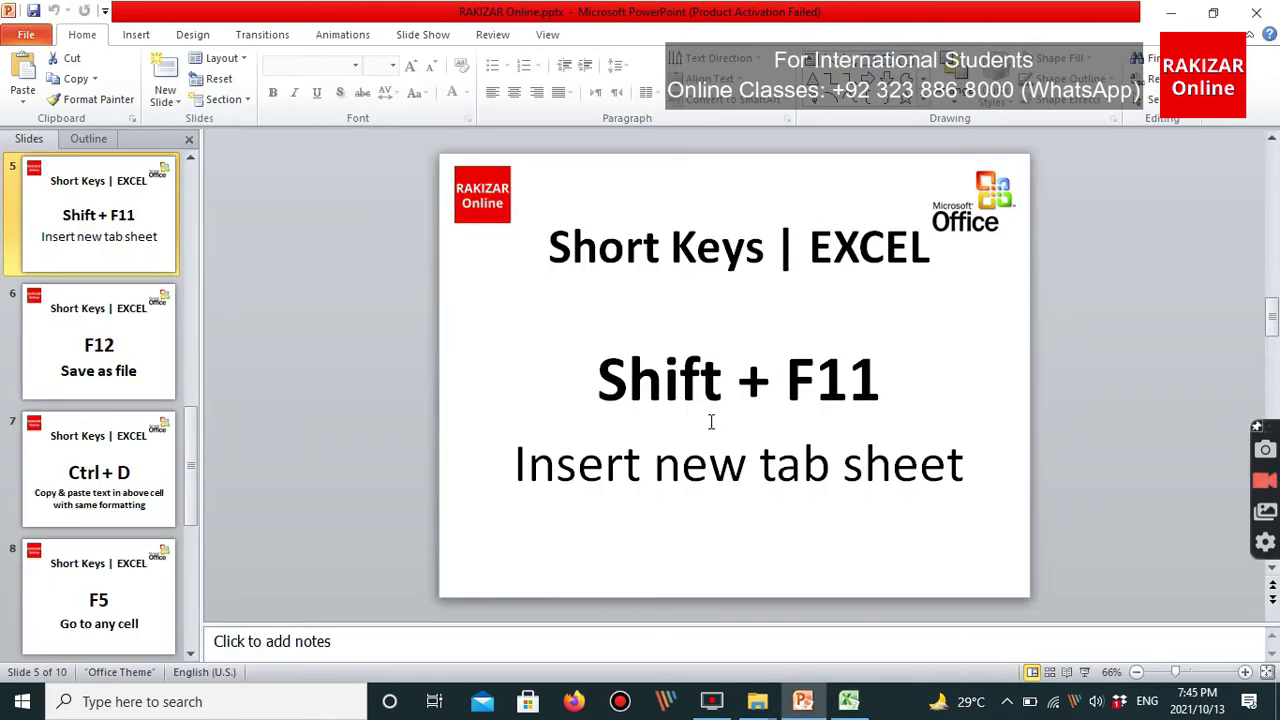
left_click(123, 345)
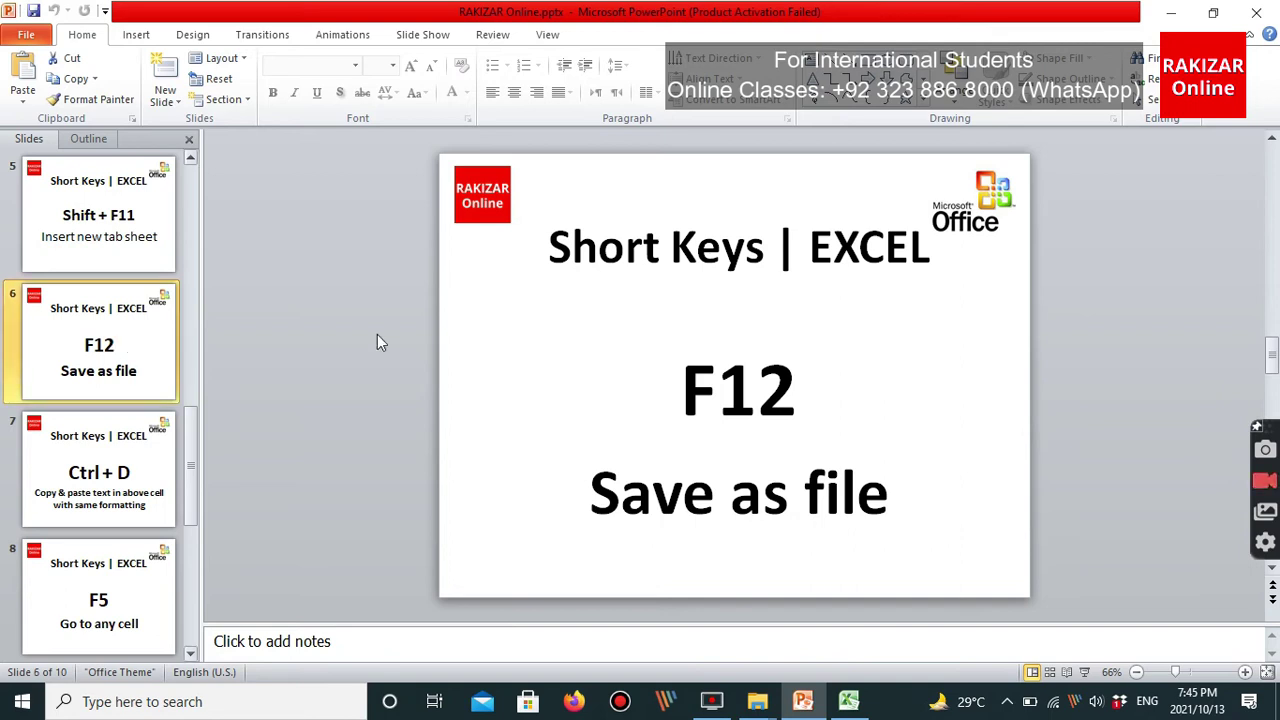
mouse_move(593, 348)
left_mouse_down()
mouse_move(600, 366)
mouse_move(826, 305)
left_mouse_up()
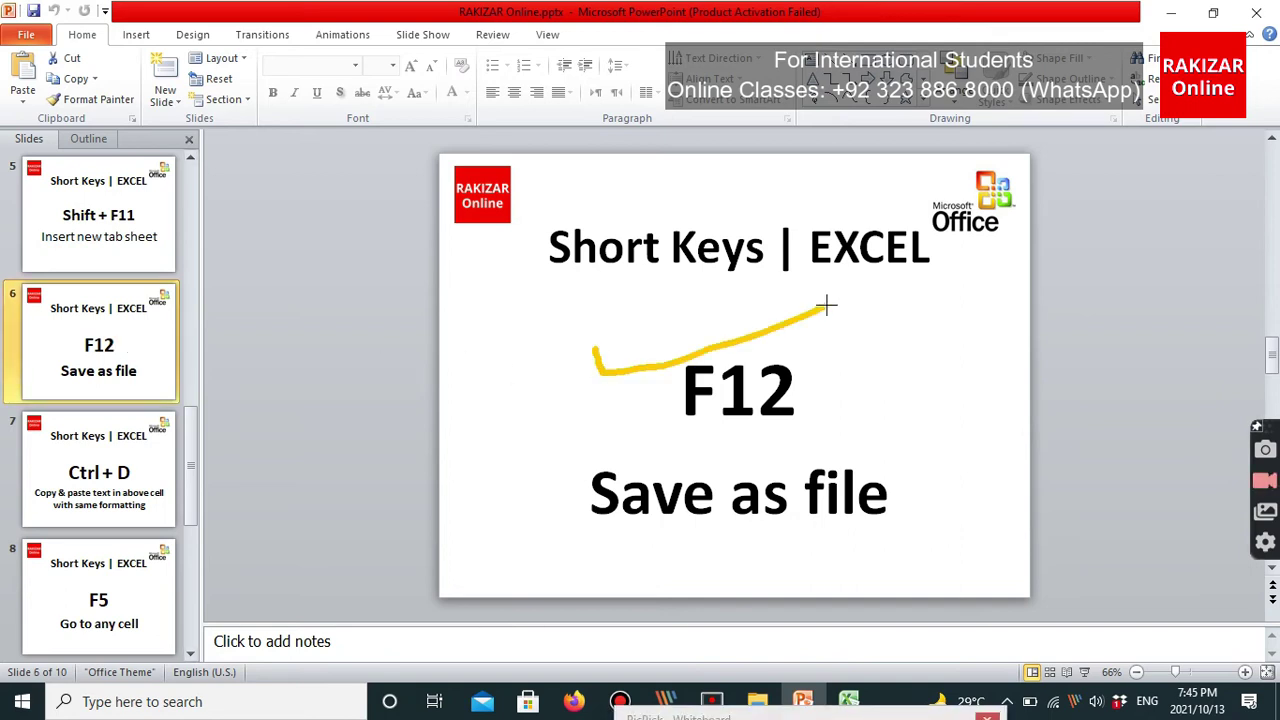
key("Escape")
key("alt+Tab")
key("Tab")
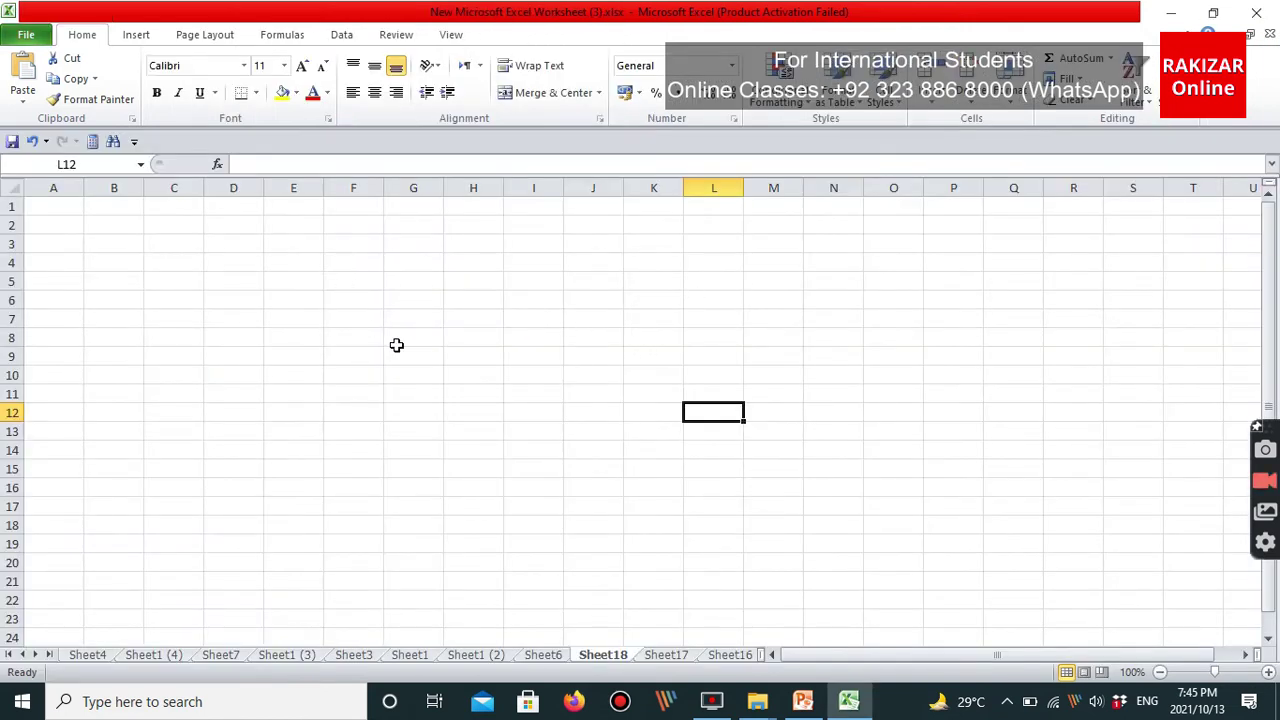
Enter the text "RAKIZAR Online" in cell F6 of Sheet18.
left_click(347, 297)
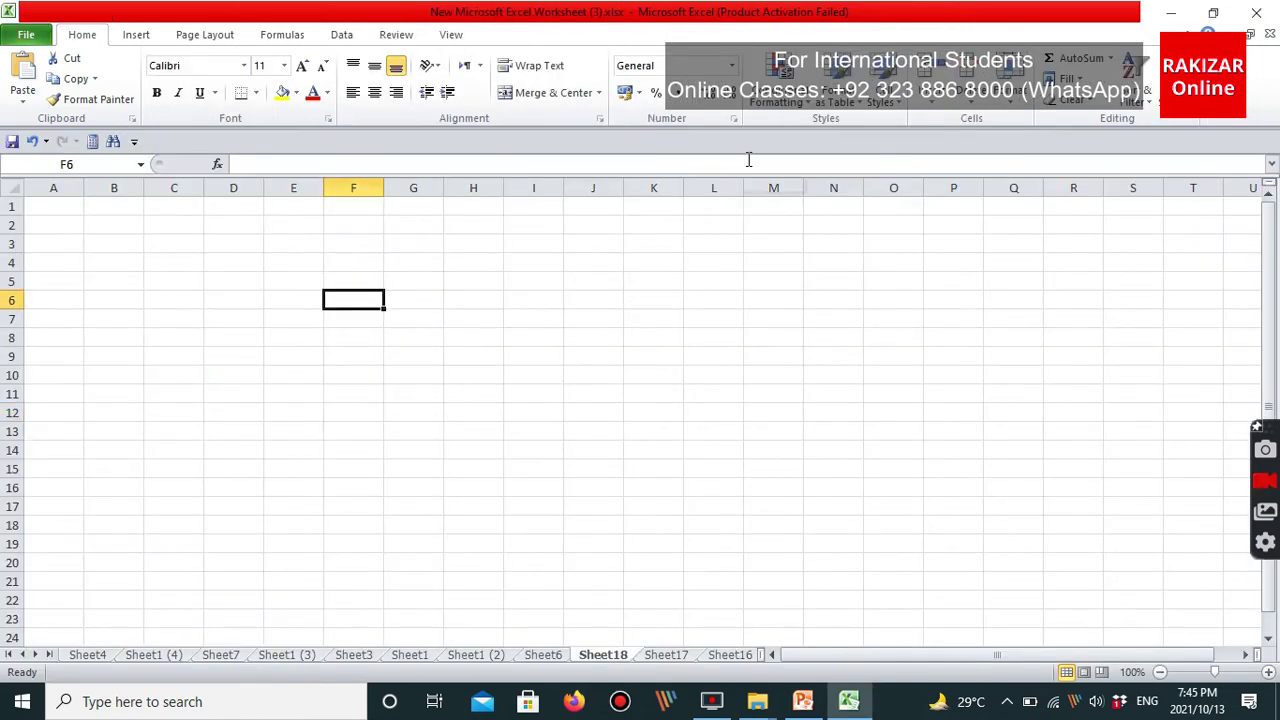
type("RAKIZAR Onli")
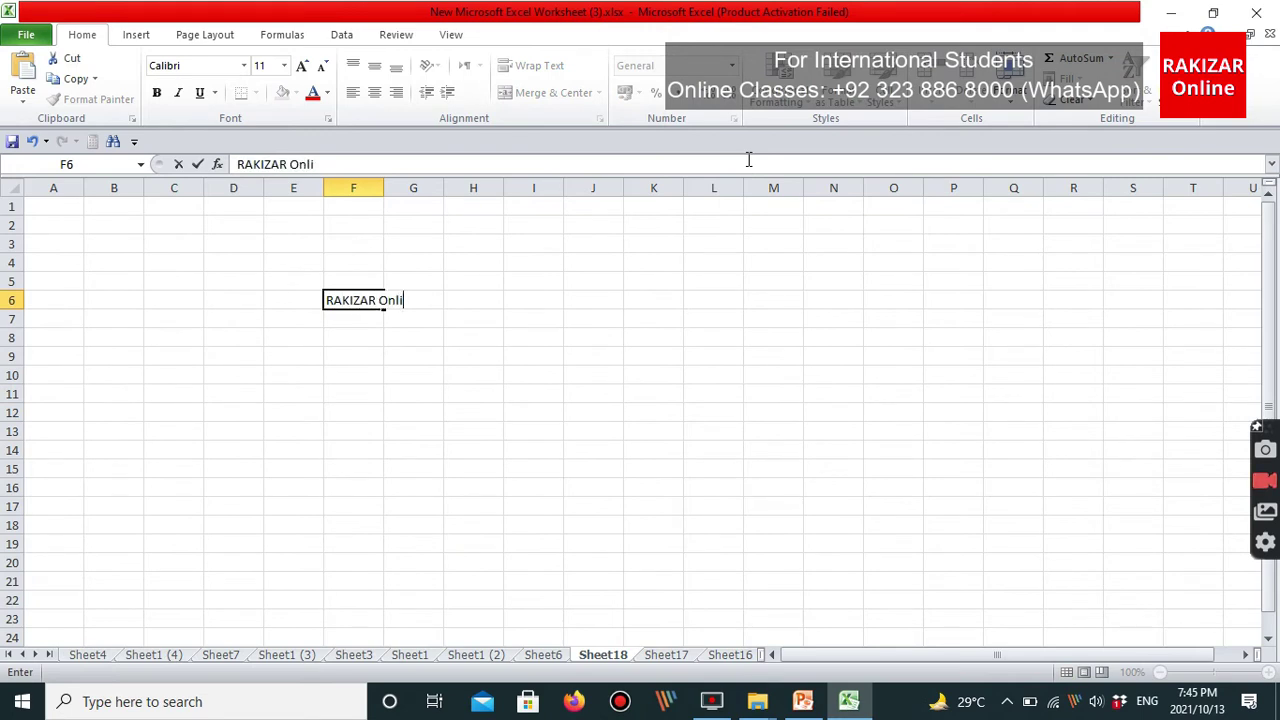
type("ne")
key("Return")
Copy the text in cell F6 into the range F7:G20.
key("Up")
key("ctrl+c")
key("Down")
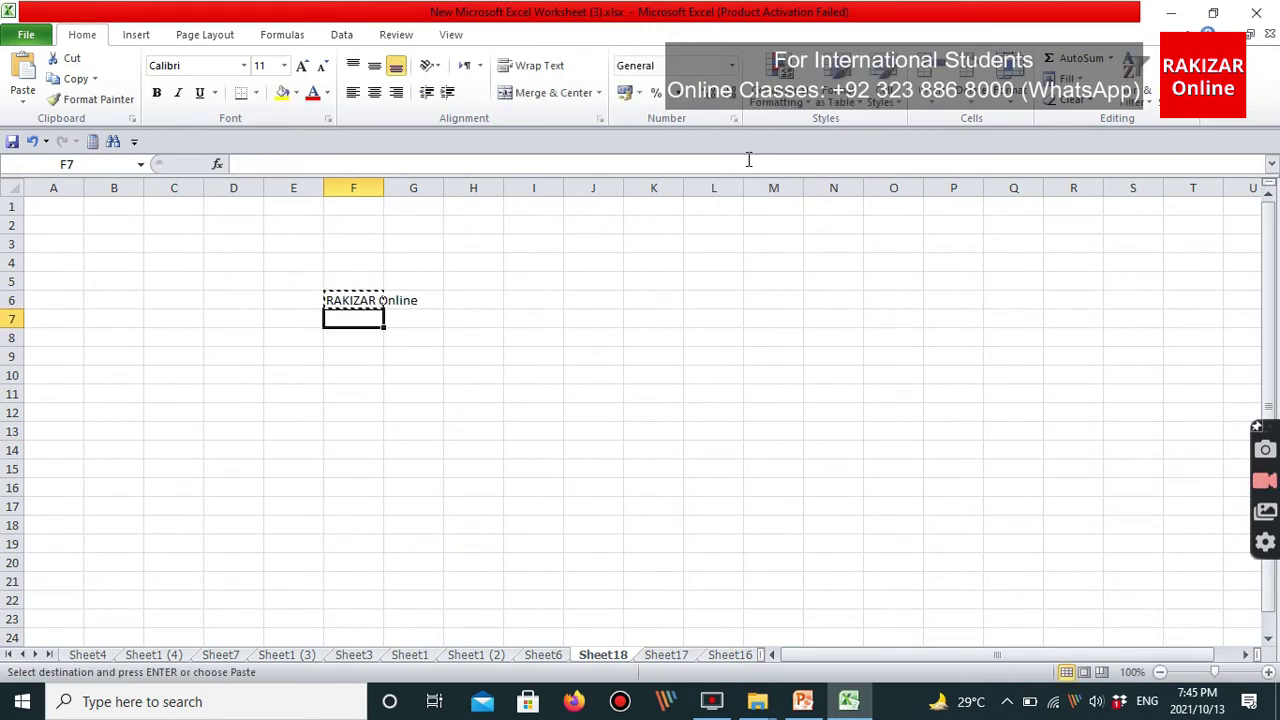
key("shift+Down")
key("shift+Down")
key("shift+Down")
key("shift+Down")
key("shift+Down")
key("shift+Down")
key("shift+Down")
key("shift+Down")
key("shift+Down")
key("shift+Down")
key("shift+Down")
key("shift+Down")
key("shift+Down")
key("shift+Right")
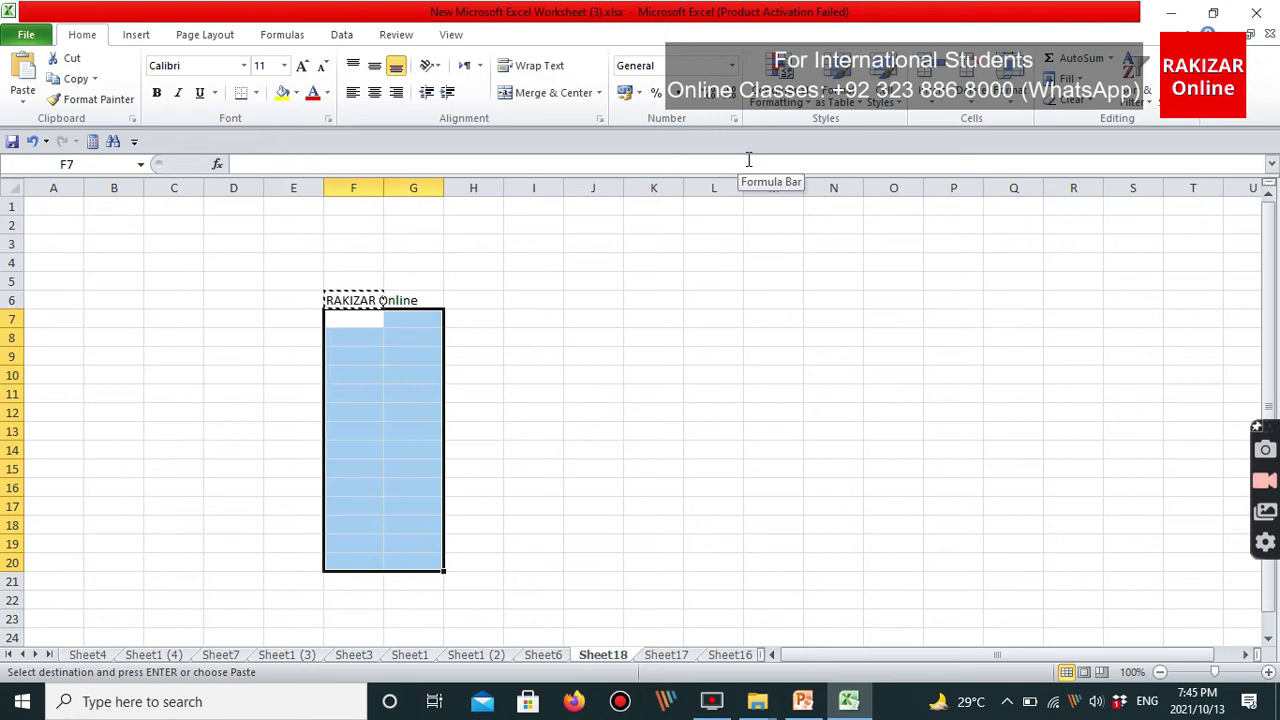
key("Return")
Auto-fit the width of column F to its text and select cell J8.
left_click_drag(383, 187, 383, 187)
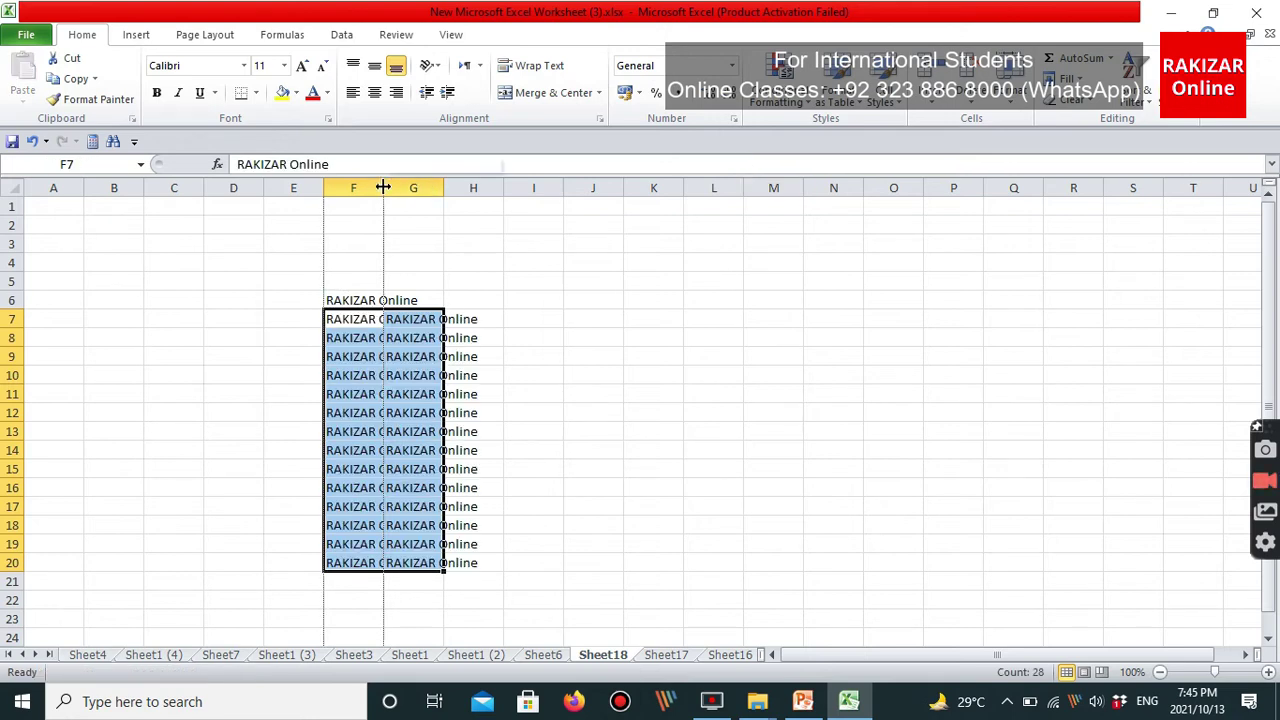
double_click(383, 187)
left_click(613, 338)
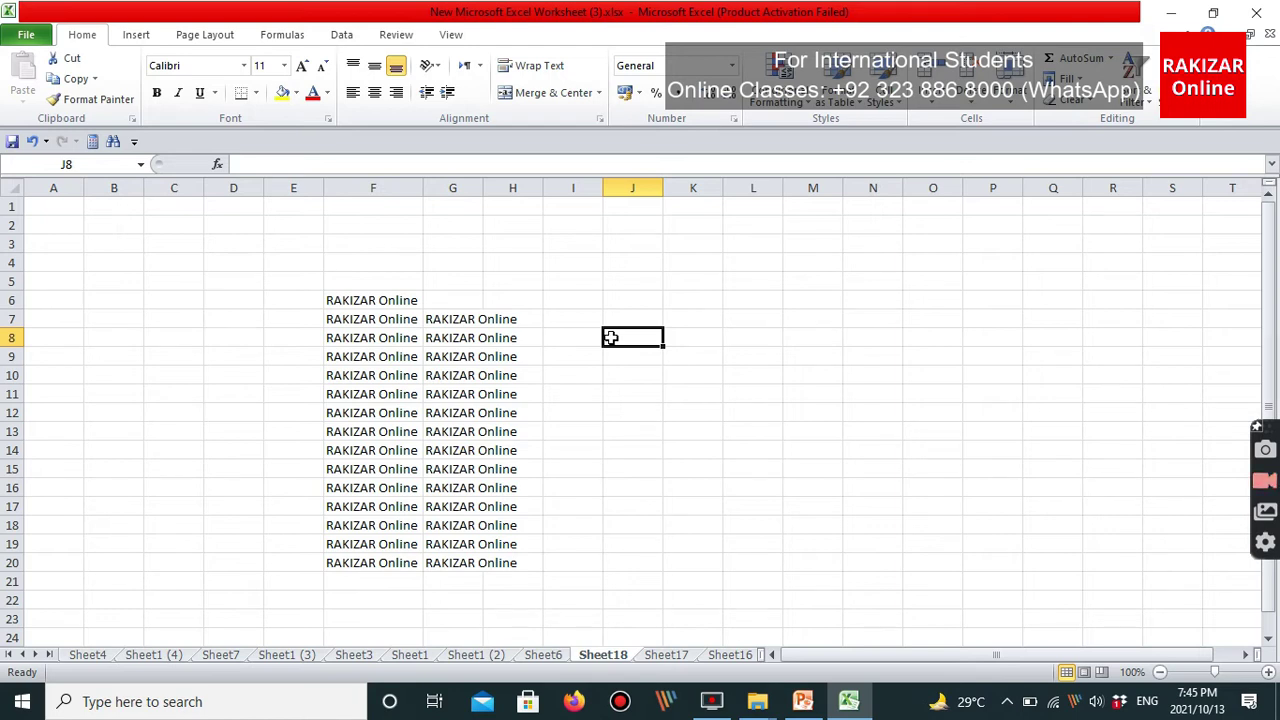
Handwrite "Save Vs Save as" with the annotation pen over the empty cells beside the sample data.
left_click_drag(640, 244, 607, 335)
left_click_drag(720, 282, 750, 322)
mouse_move(742, 280)
left_mouse_down()
mouse_move(777, 331)
mouse_move(800, 276)
left_mouse_up()
mouse_move(826, 300)
left_mouse_down()
mouse_move(874, 280)
mouse_move(912, 336)
left_mouse_up()
left_click_drag(762, 440, 736, 533)
mouse_move(855, 472)
left_mouse_down()
mouse_move(843, 497)
mouse_move(966, 483)
mouse_move(1032, 545)
left_mouse_up()
mouse_move(1142, 471)
left_mouse_down()
mouse_move(1200, 451)
mouse_move(1180, 541)
left_mouse_up()
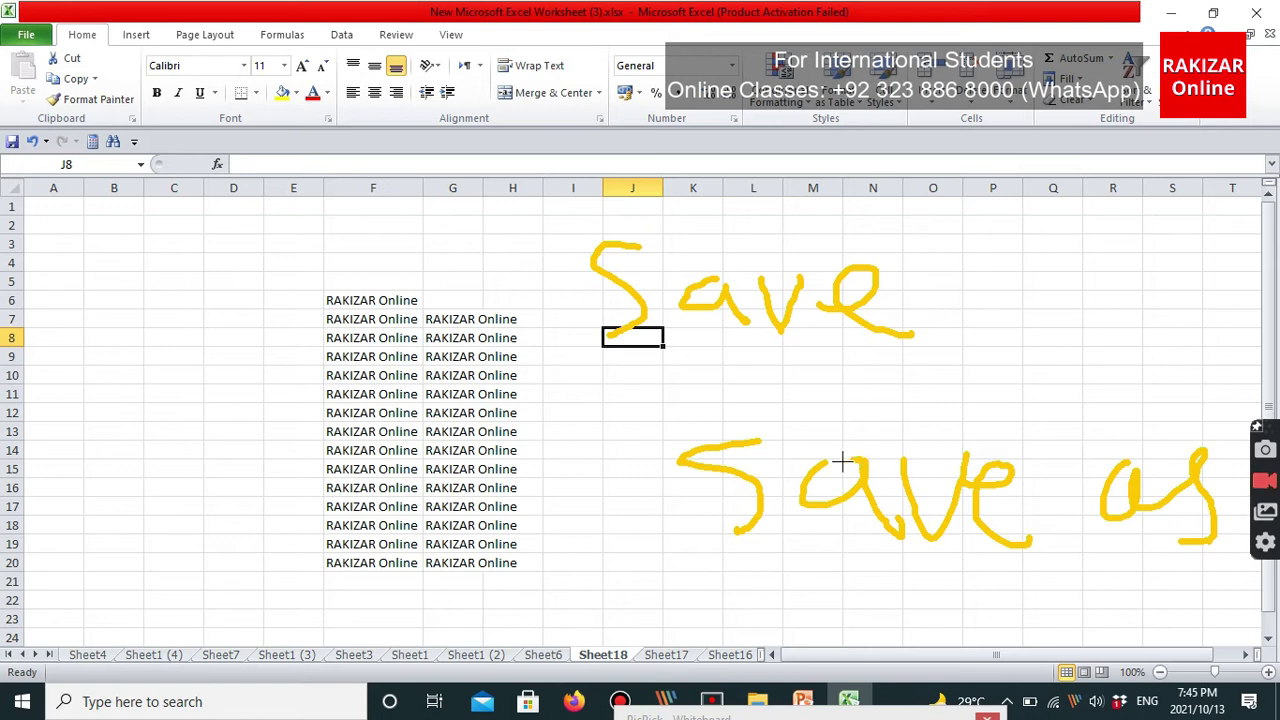
mouse_move(994, 316)
left_mouse_down()
mouse_move(1014, 306)
mouse_move(1034, 366)
mouse_move(998, 376)
left_mouse_up()
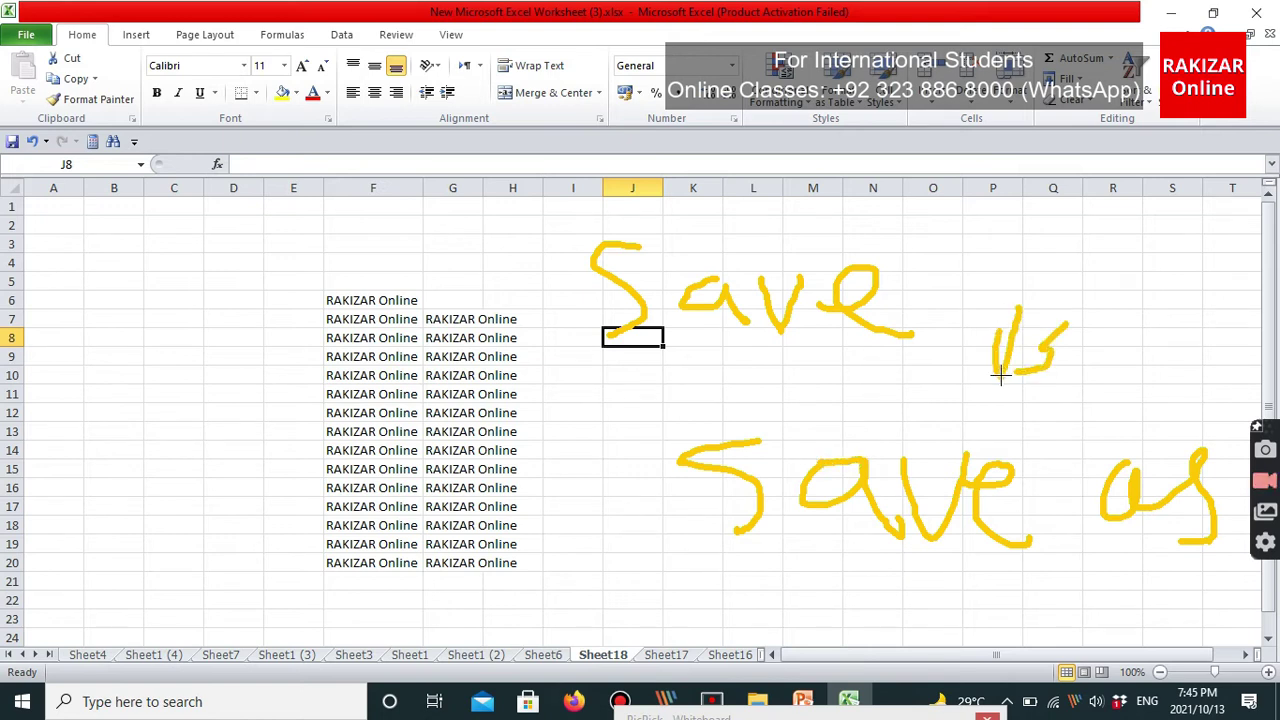
Handwrite check marks and "Ctrl + S" over the sample data, and clear all pen annotations from the screen.
mouse_move(262, 264)
left_mouse_down()
mouse_move(271, 337)
mouse_move(410, 212)
left_mouse_up()
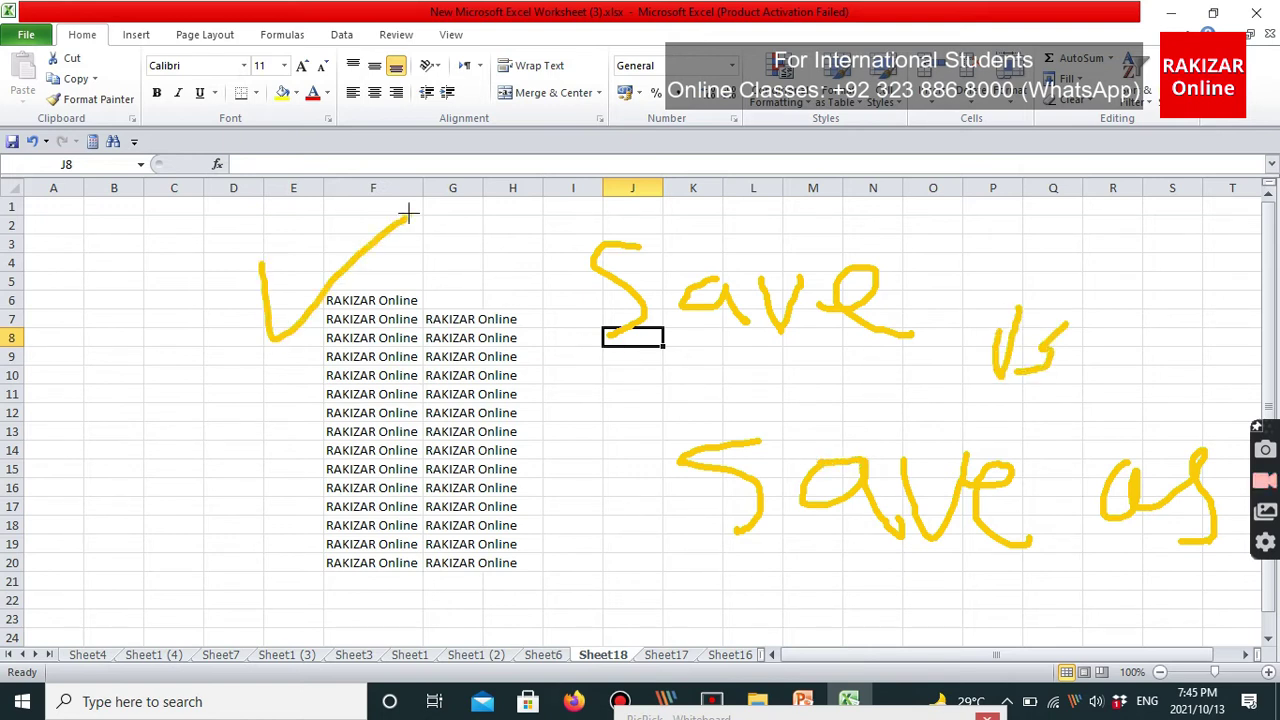
left_click_drag(149, 377, 212, 433)
left_click_drag(234, 372, 236, 438)
left_click_drag(208, 415, 352, 386)
left_click_drag(372, 337, 406, 423)
mouse_move(322, 470)
left_mouse_down()
mouse_move(297, 489)
mouse_move(304, 562)
left_mouse_up()
mouse_move(430, 408)
left_mouse_down()
mouse_move(472, 398)
mouse_move(466, 486)
left_mouse_up()
left_click_drag(472, 370, 522, 330)
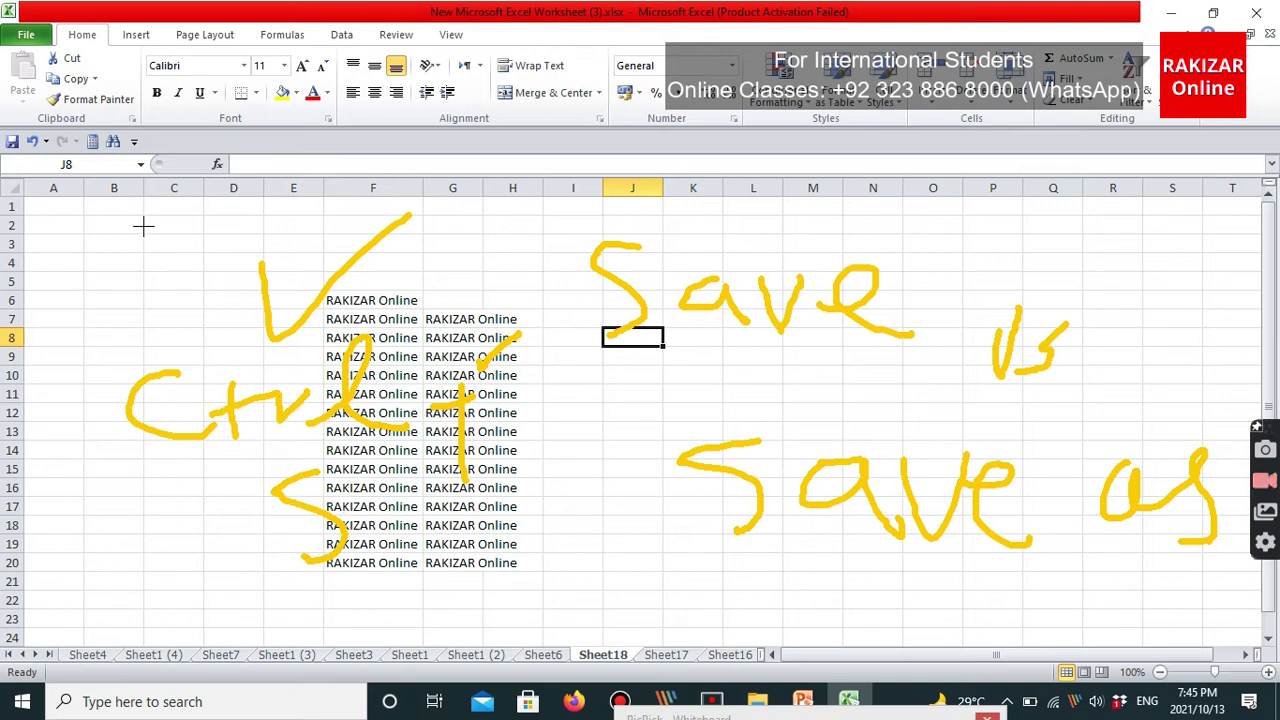
mouse_move(118, 264)
left_mouse_down()
mouse_move(124, 276)
mouse_move(210, 251)
left_mouse_up()
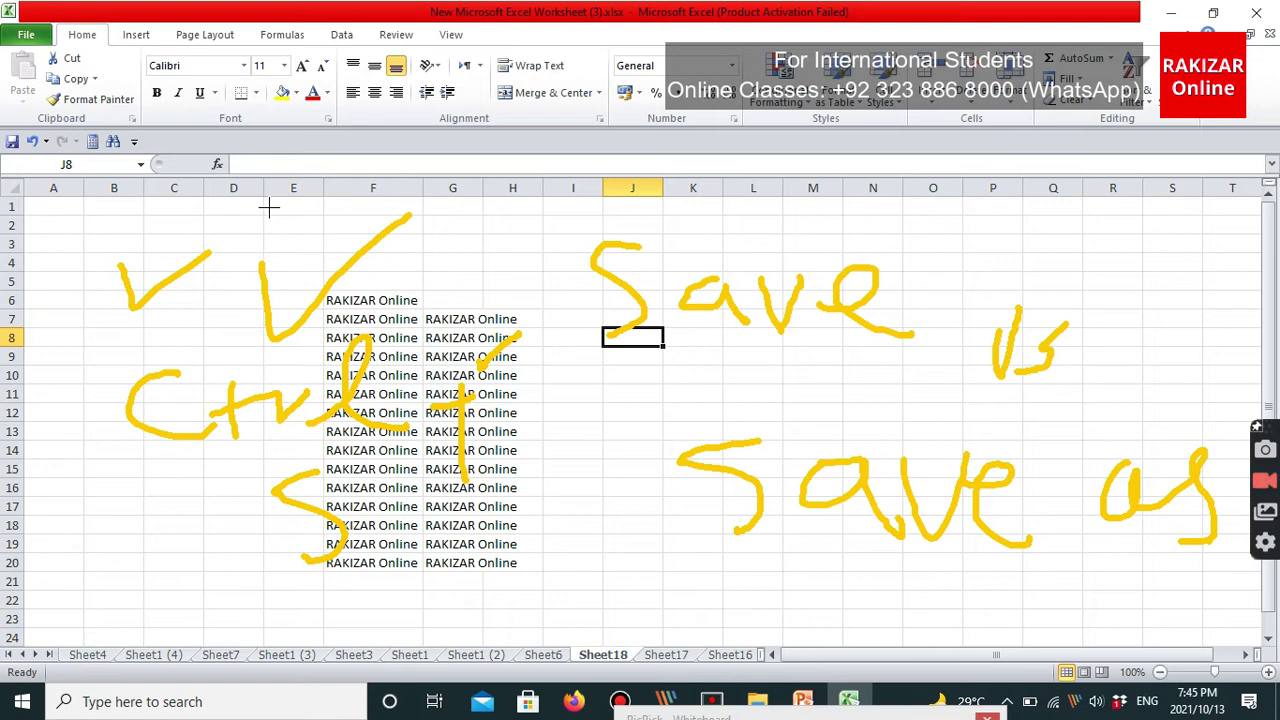
key("Escape")
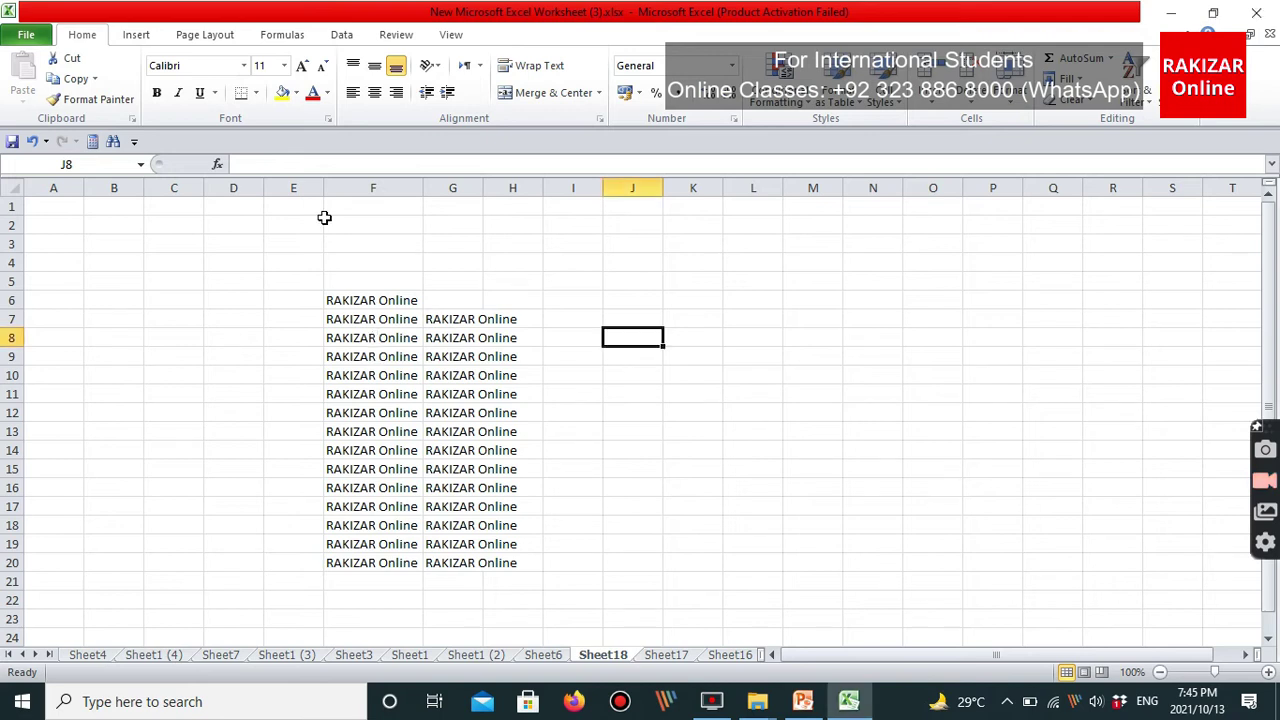
Open the Save As dialog, mark the file name and folder location with the pen, and browse to the DATA (D:) drive.
left_click(26, 35)
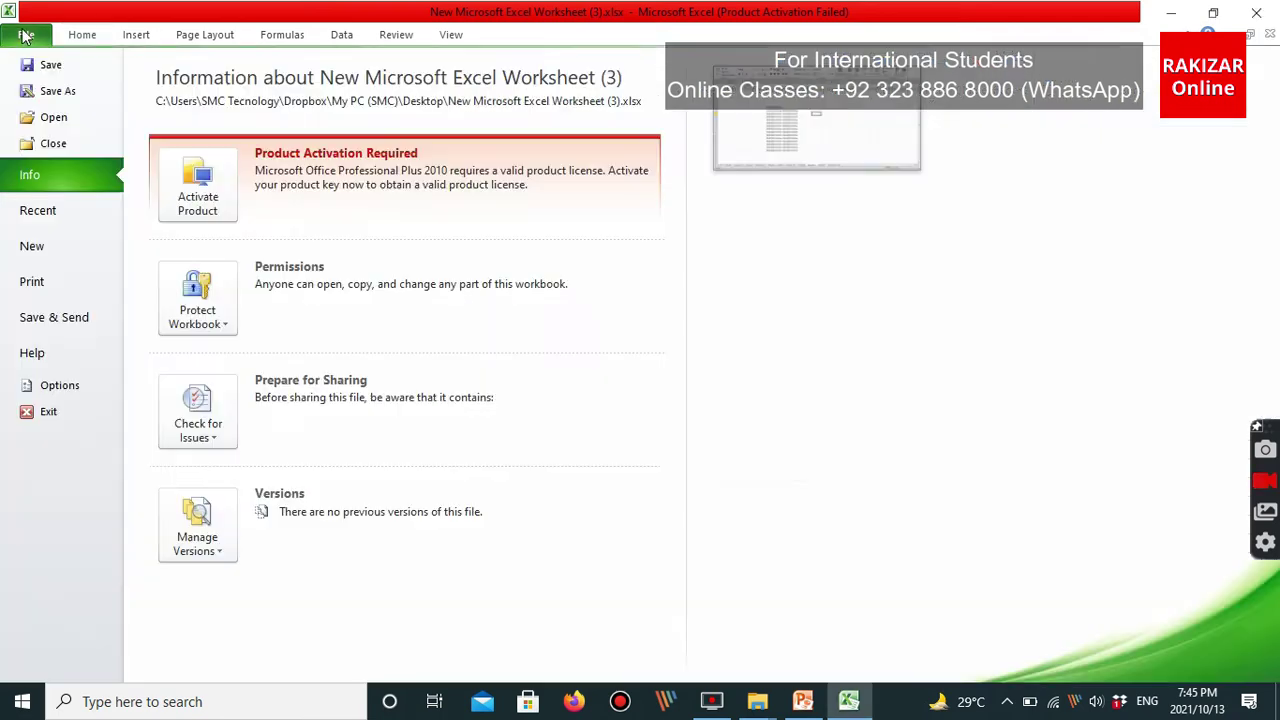
left_click(42, 95)
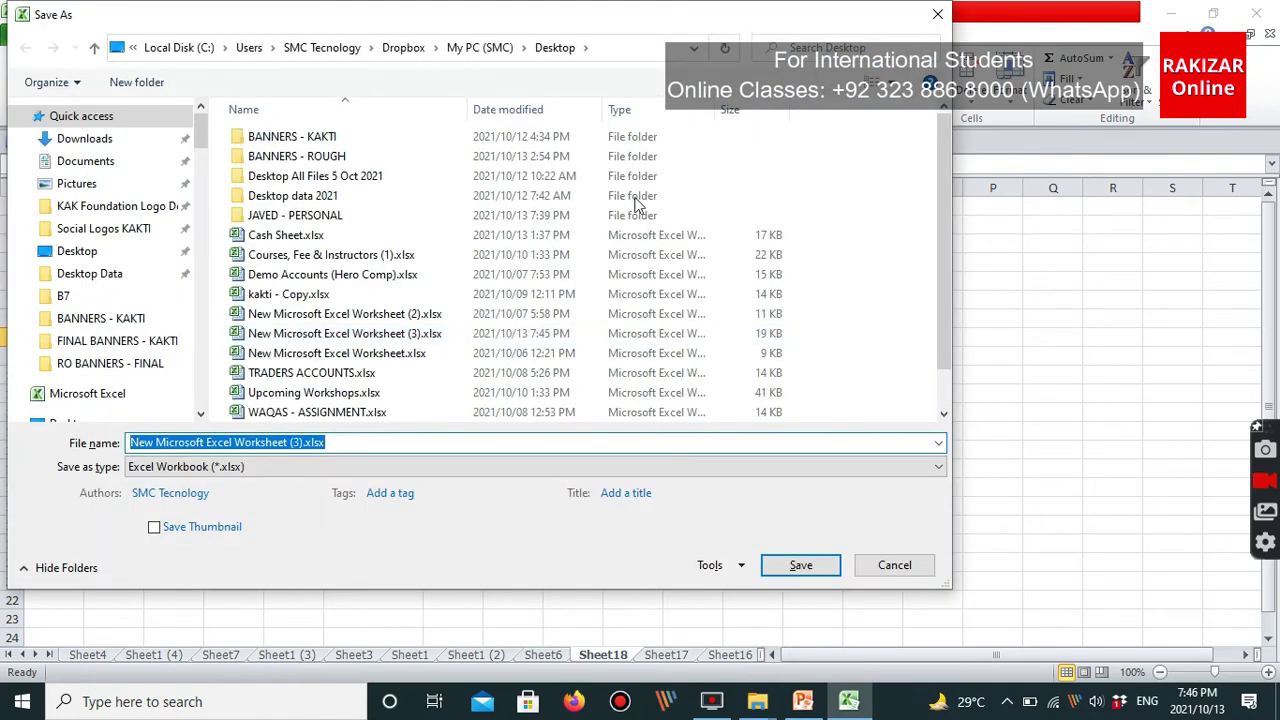
left_click_drag(343, 443, 408, 420)
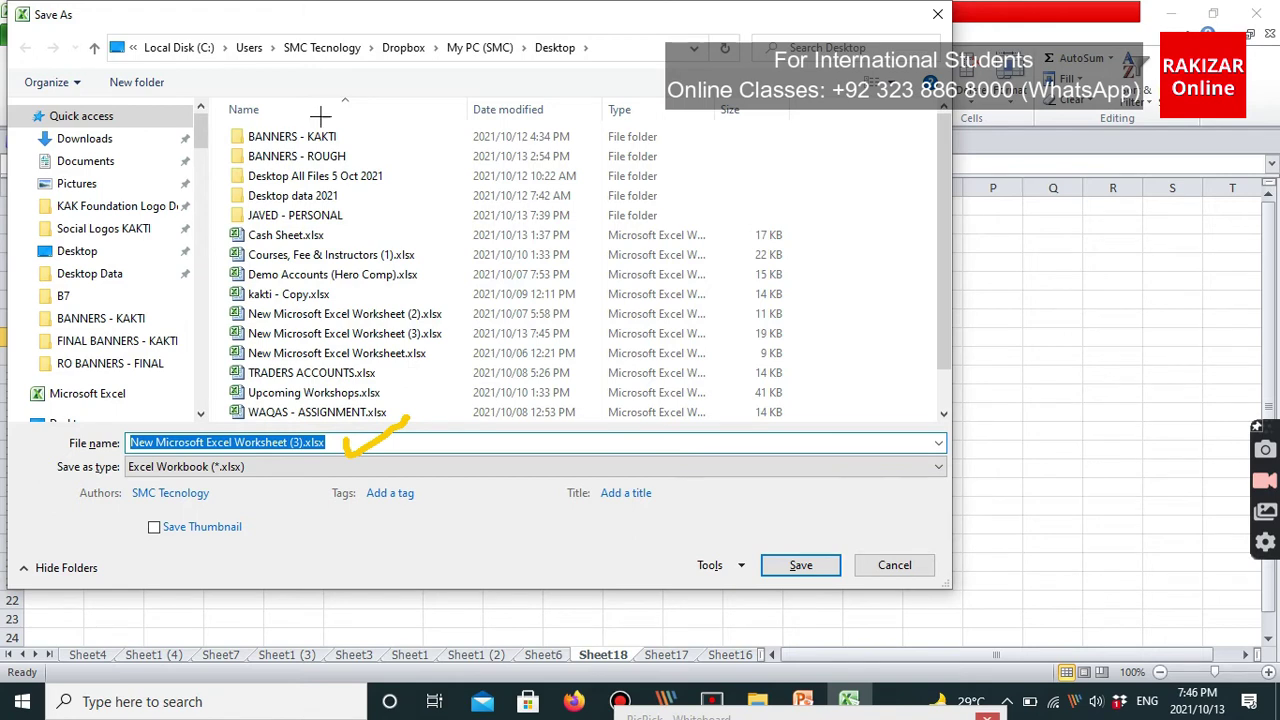
mouse_move(170, 30)
left_mouse_down()
mouse_move(165, 12)
mouse_move(250, 28)
left_mouse_up()
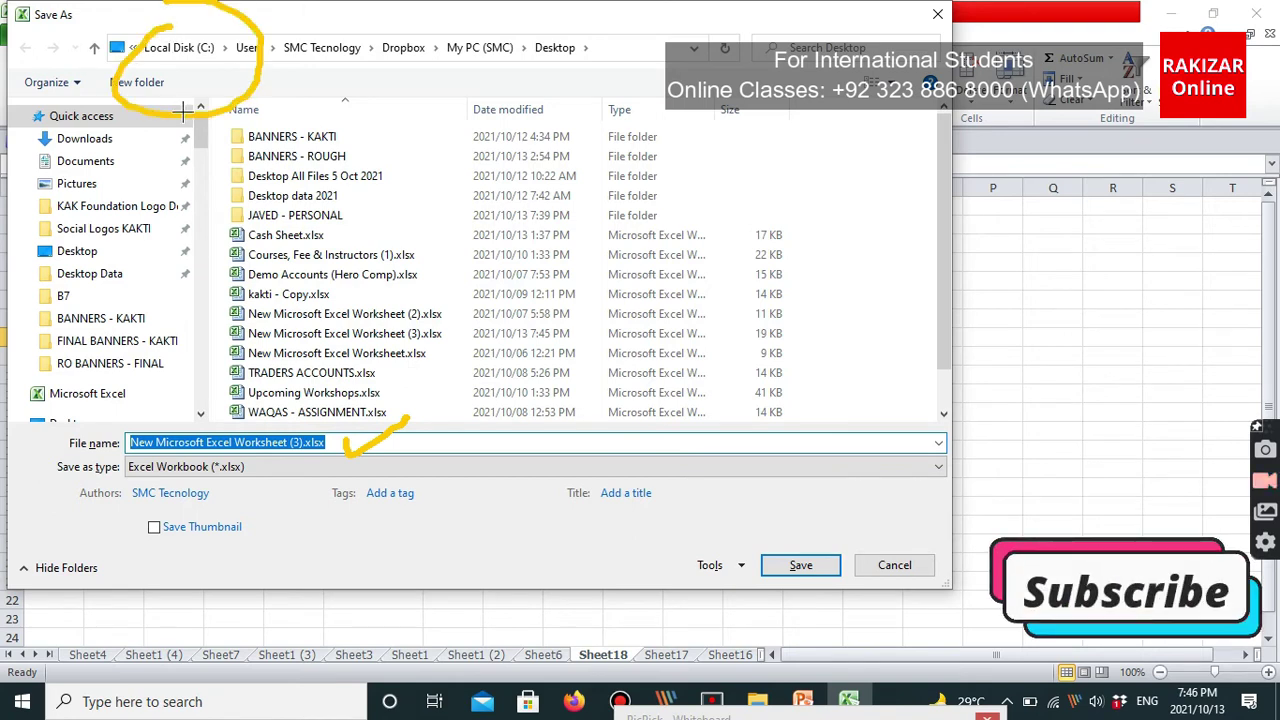
left_click(160, 47)
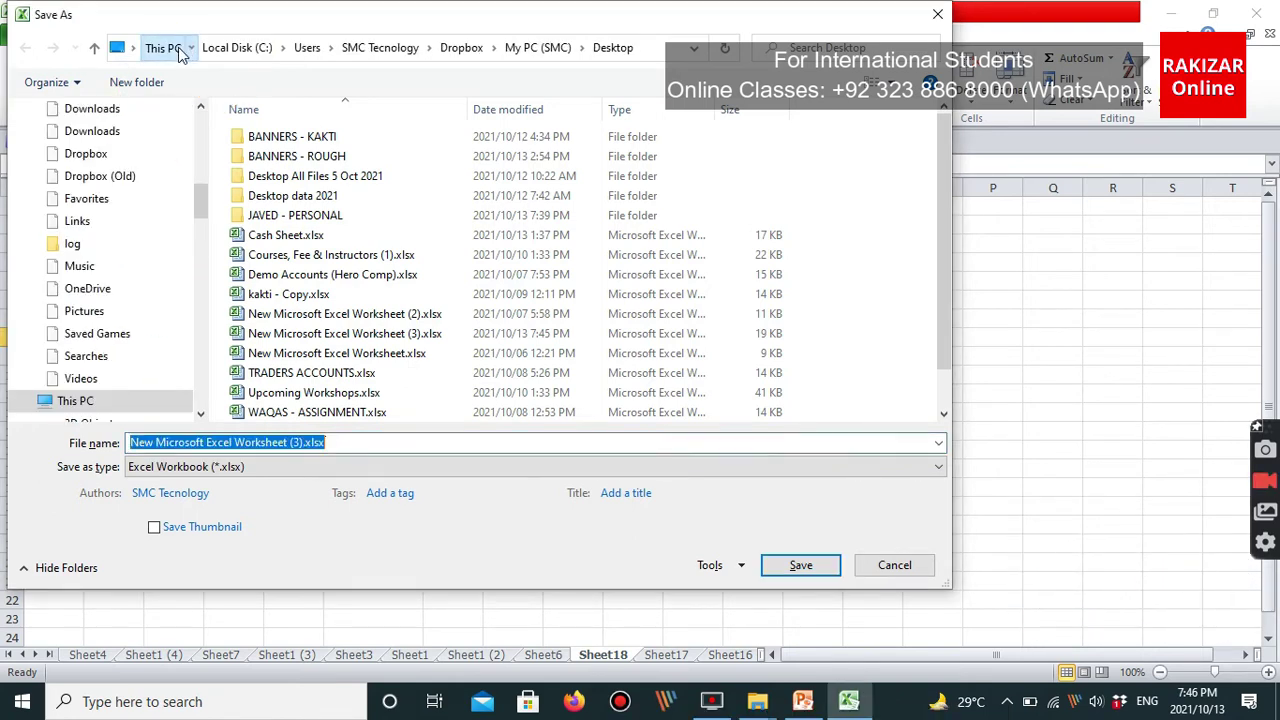
double_click(560, 340)
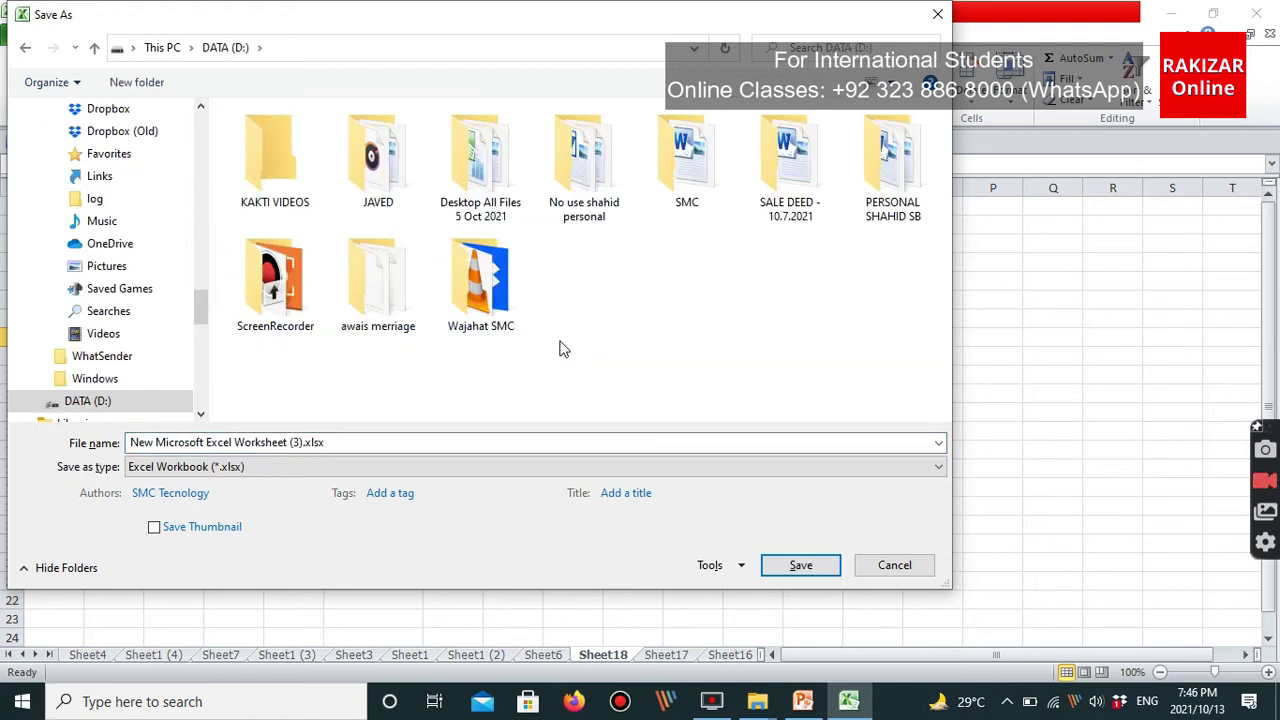
Name the file "RAKIZAR Online 1" and save it to the DATA (D:) drive, clearing the pen marks made over the dialog.
left_click_drag(360, 450, 445, 387)
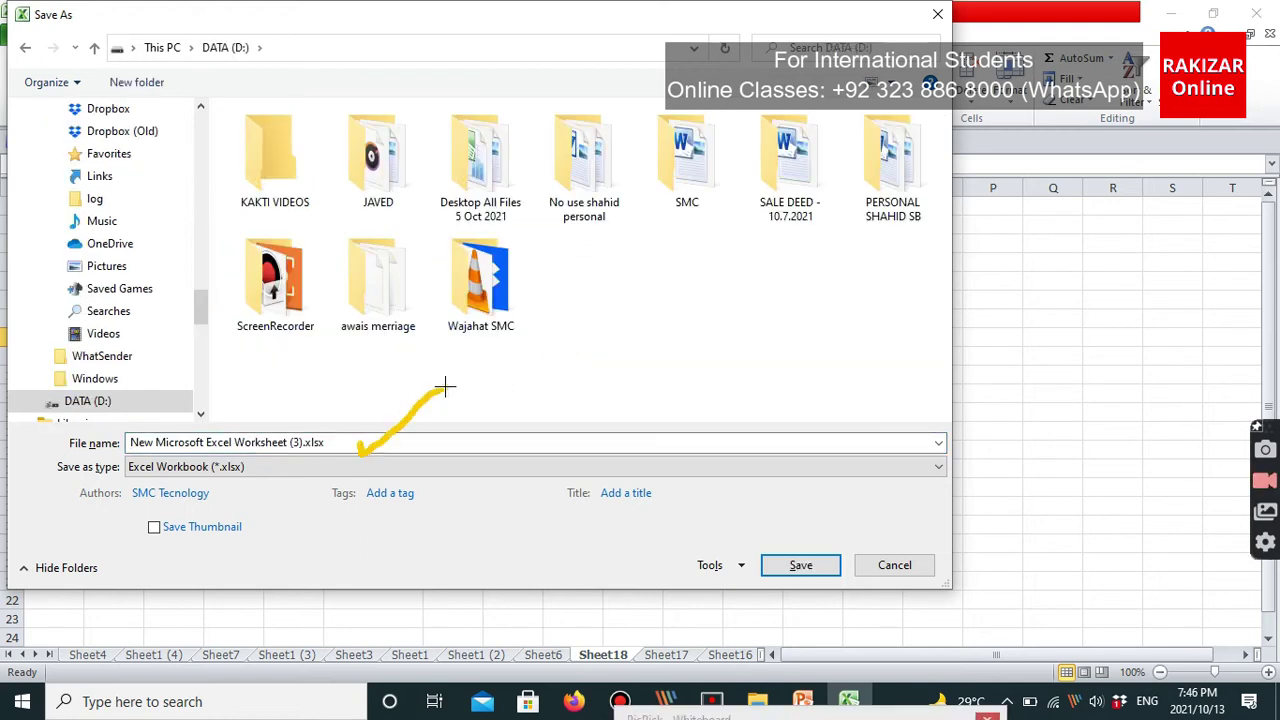
key("Escape")
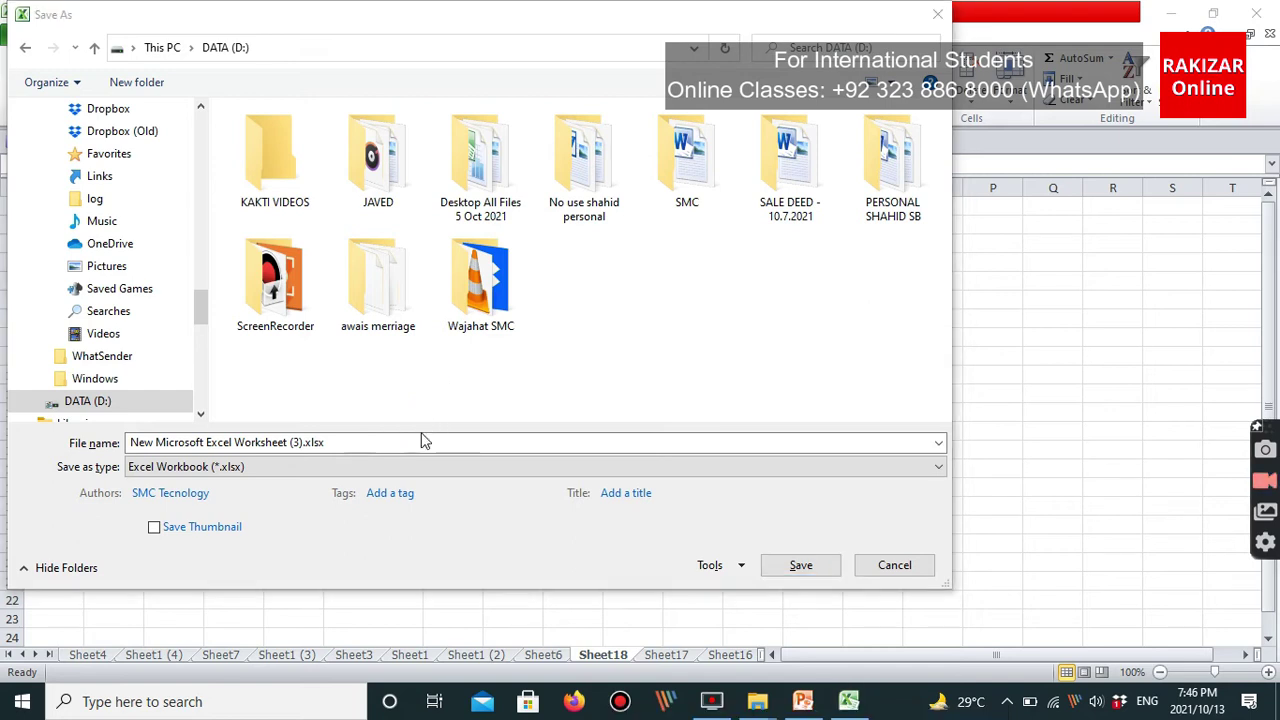
left_click(88, 441)
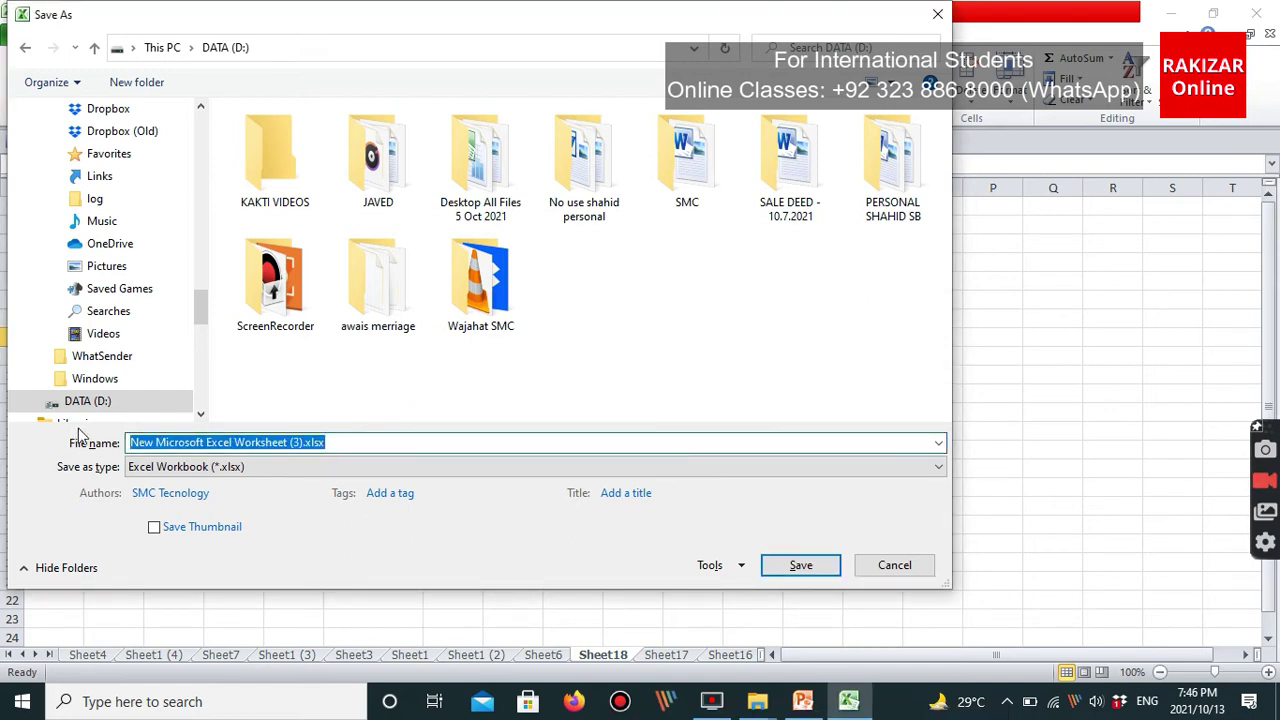
type("RAKIZAR Online 1")
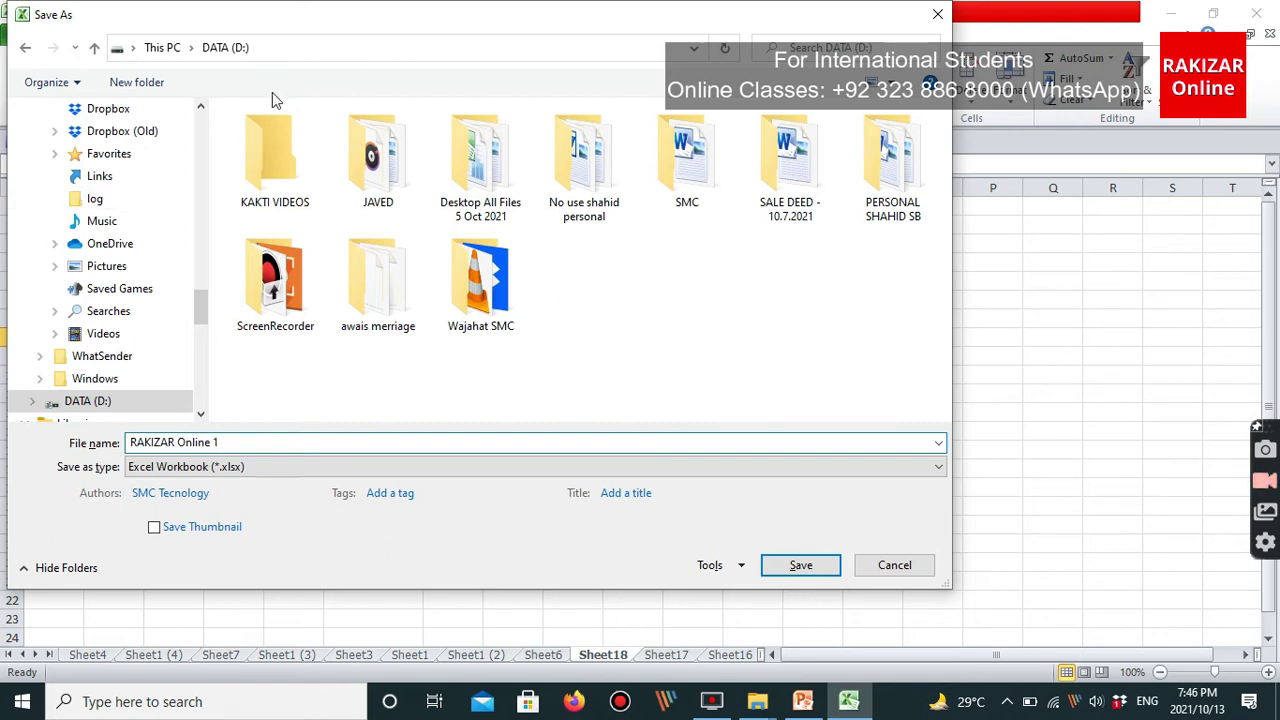
key("ctrl+shift+w")
mouse_move(230, 24)
left_mouse_down()
mouse_move(234, 35)
mouse_move(273, 19)
left_mouse_up()
key("Escape")
left_click(800, 567)
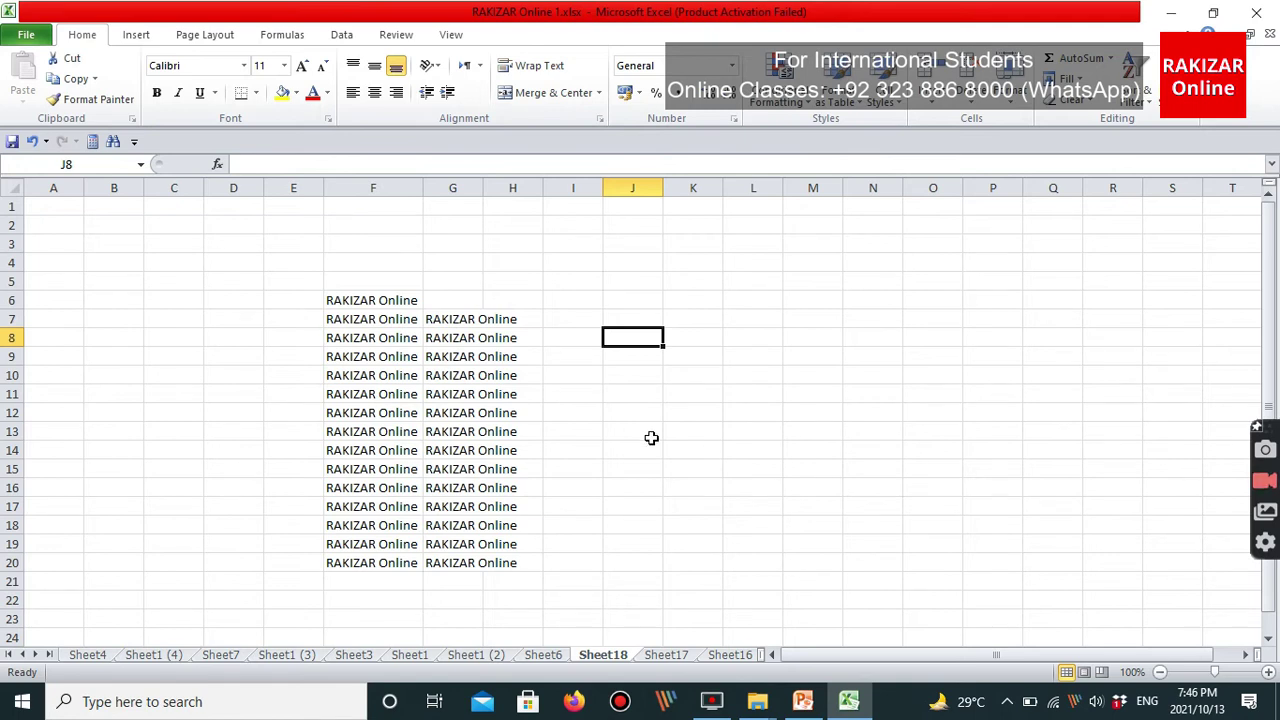
Check the PowerPoint presentation, return to Excel, and save the workbook as "RAKIZAR Online 2" in the folder following KAKTI VIDEOS on DATA (D:).
left_click(803, 701)
left_click(848, 701)
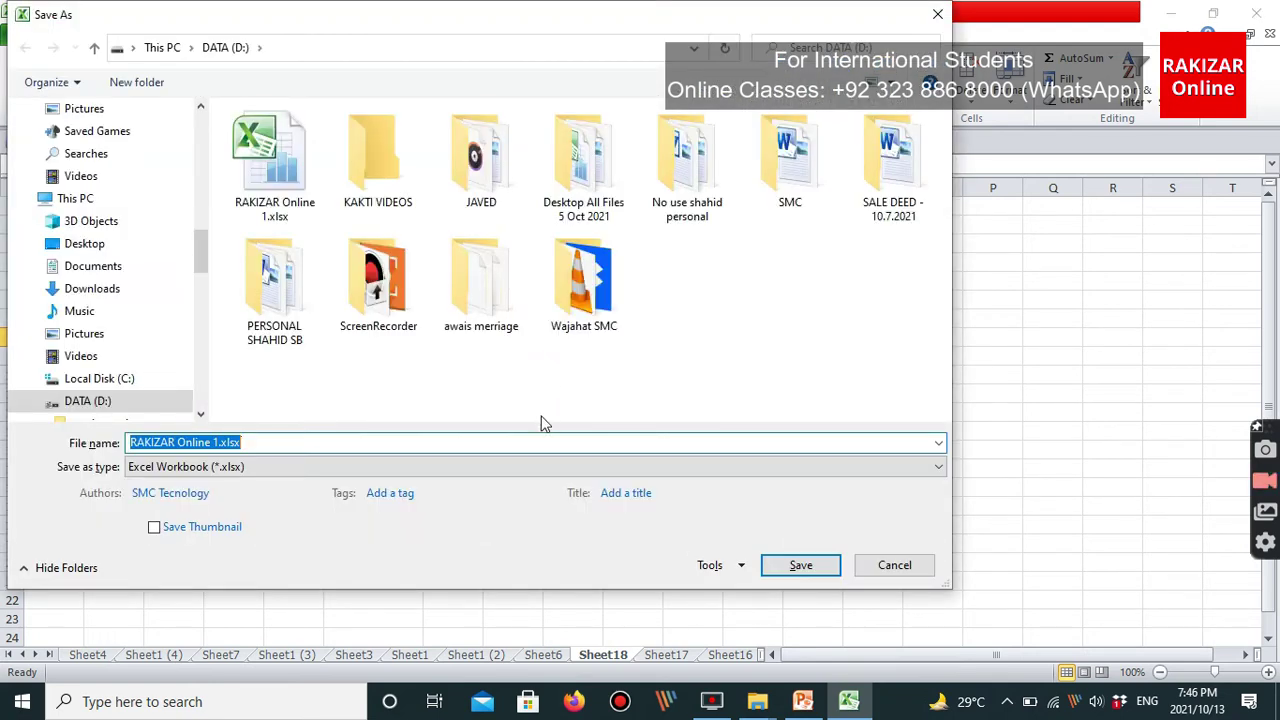
type("RAKIZAR")
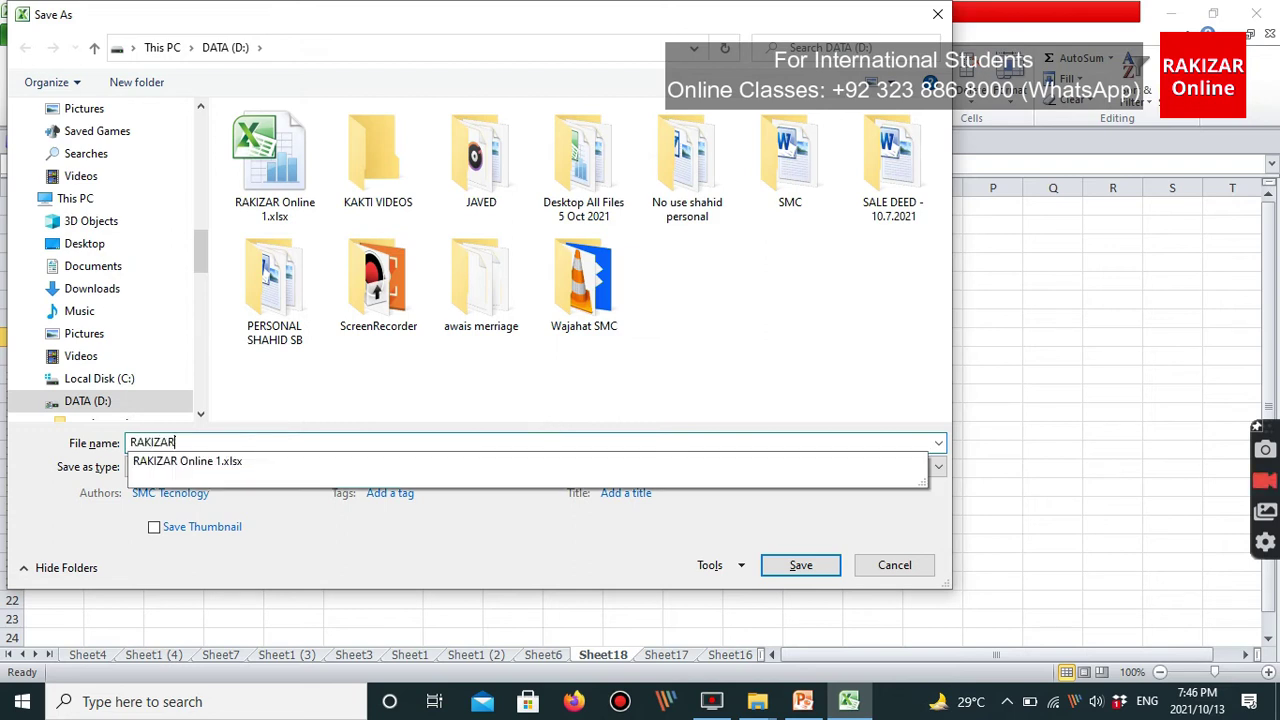
type(" Online 2")
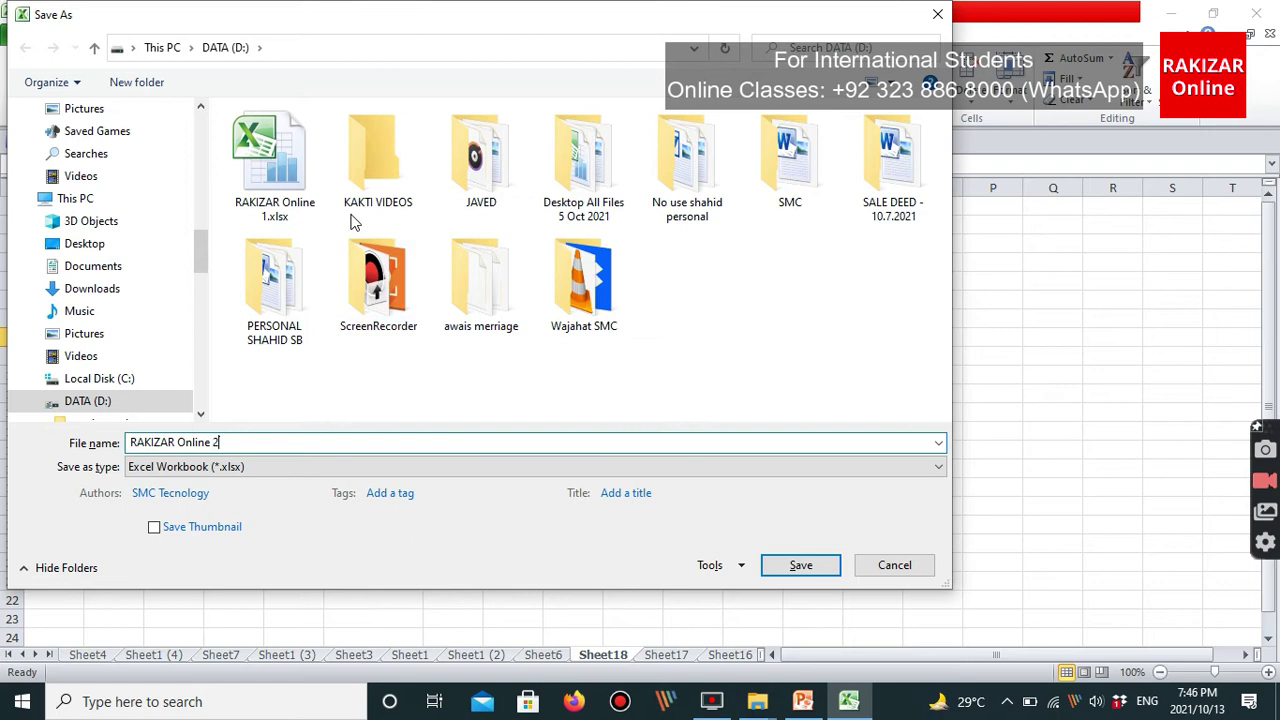
double_click(484, 198)
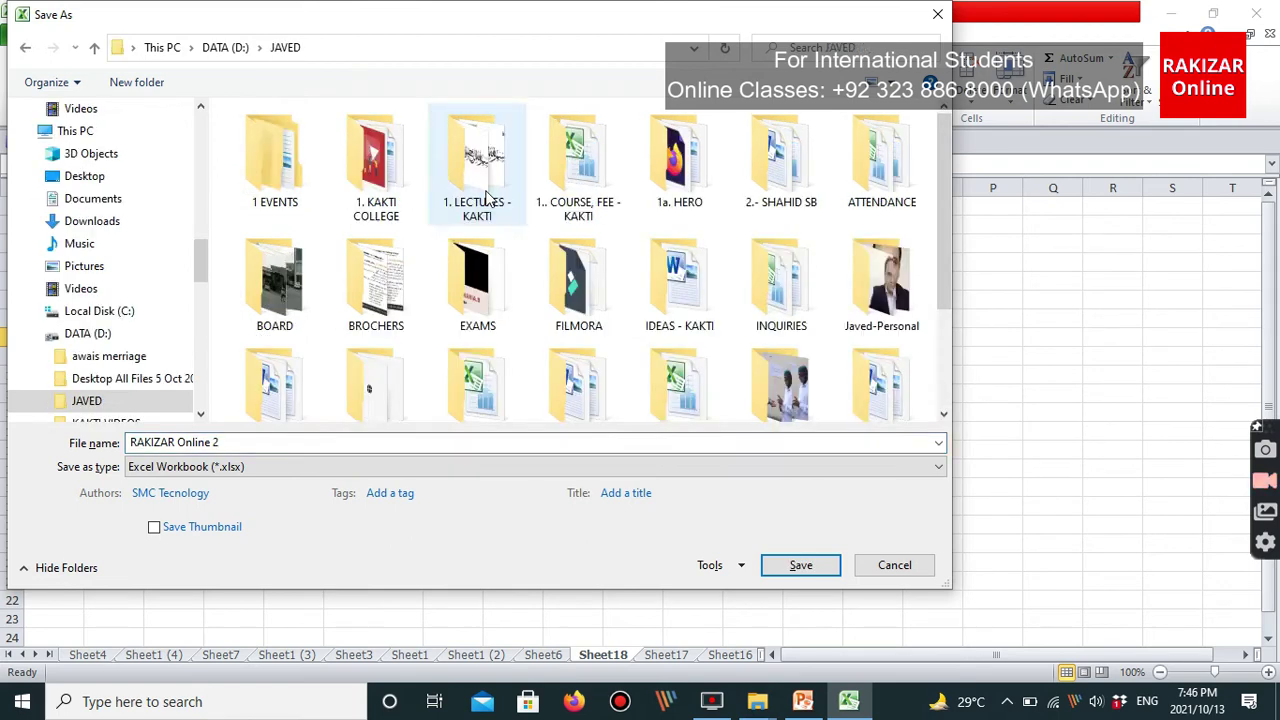
scroll(425, 360, "down", 3)
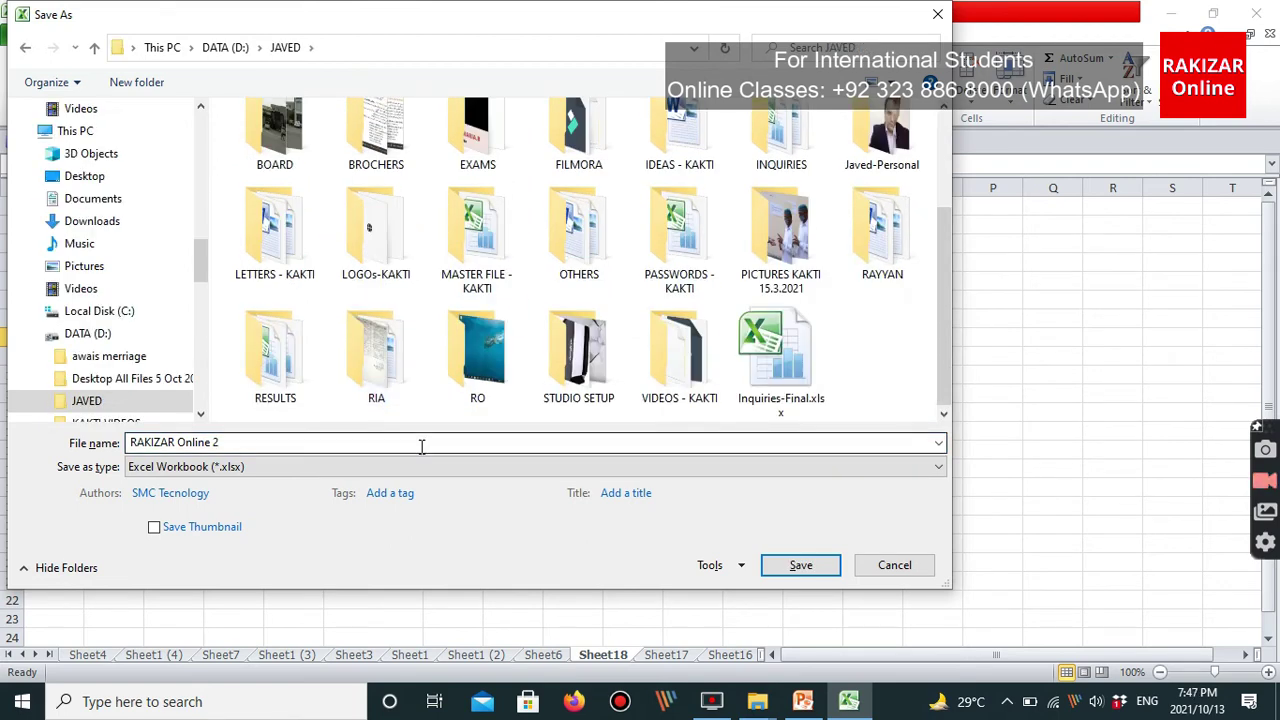
left_click(421, 443)
left_click(790, 568)
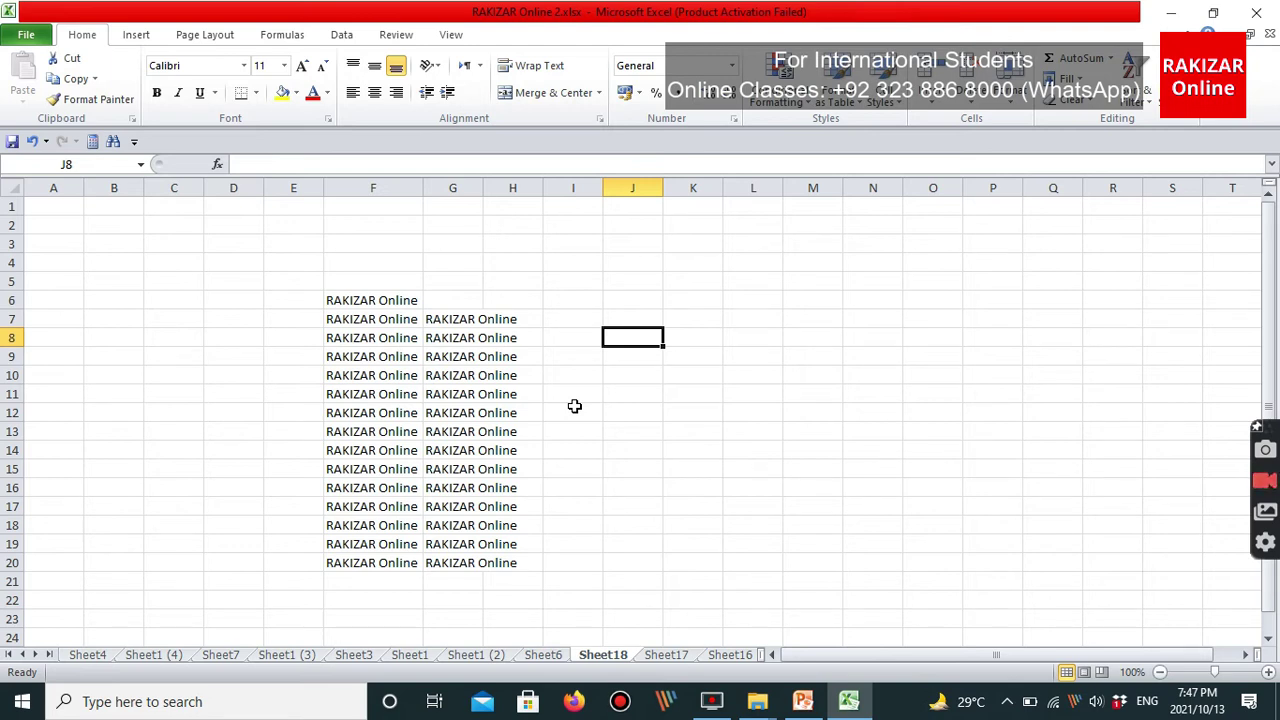
Switch to the PowerPoint presentation and circle and tick the "Ctrl + D" heading on slide 7 with the annotation pen.
key("alt+Tab")
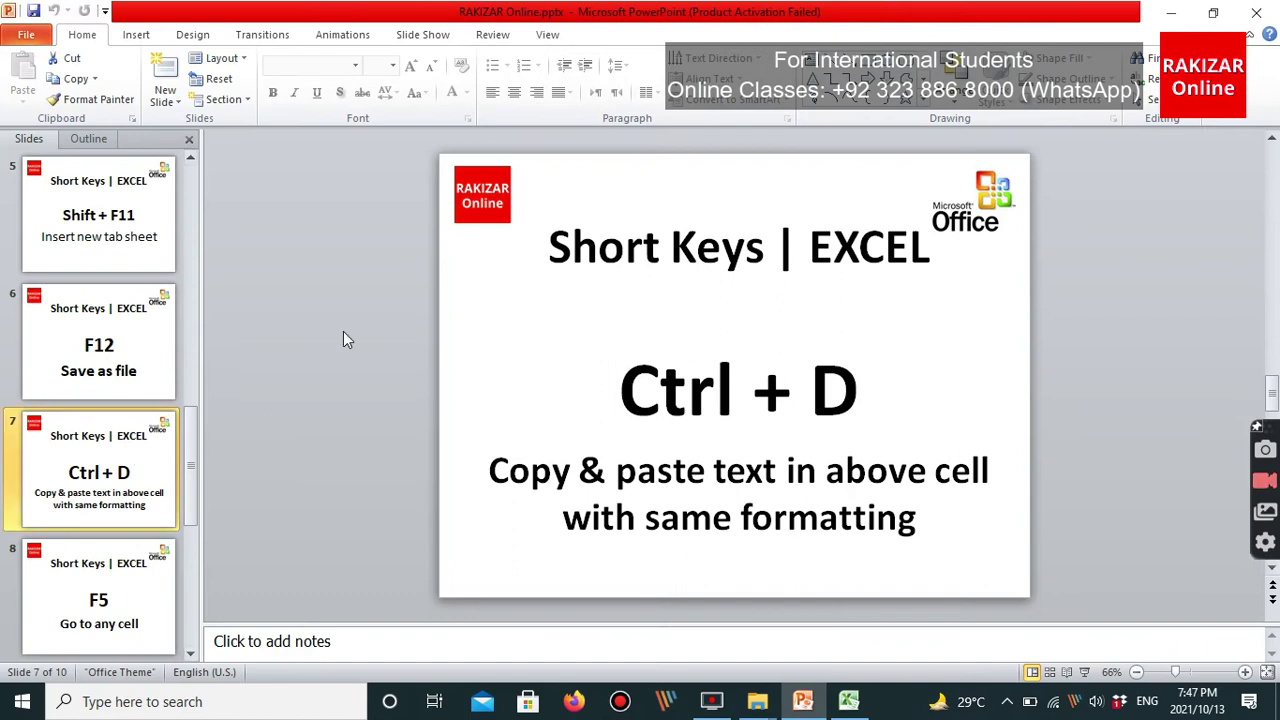
key("alt+w")
mouse_move(627, 332)
left_mouse_down()
mouse_move(794, 464)
mouse_move(571, 314)
left_mouse_up()
left_click(769, 363)
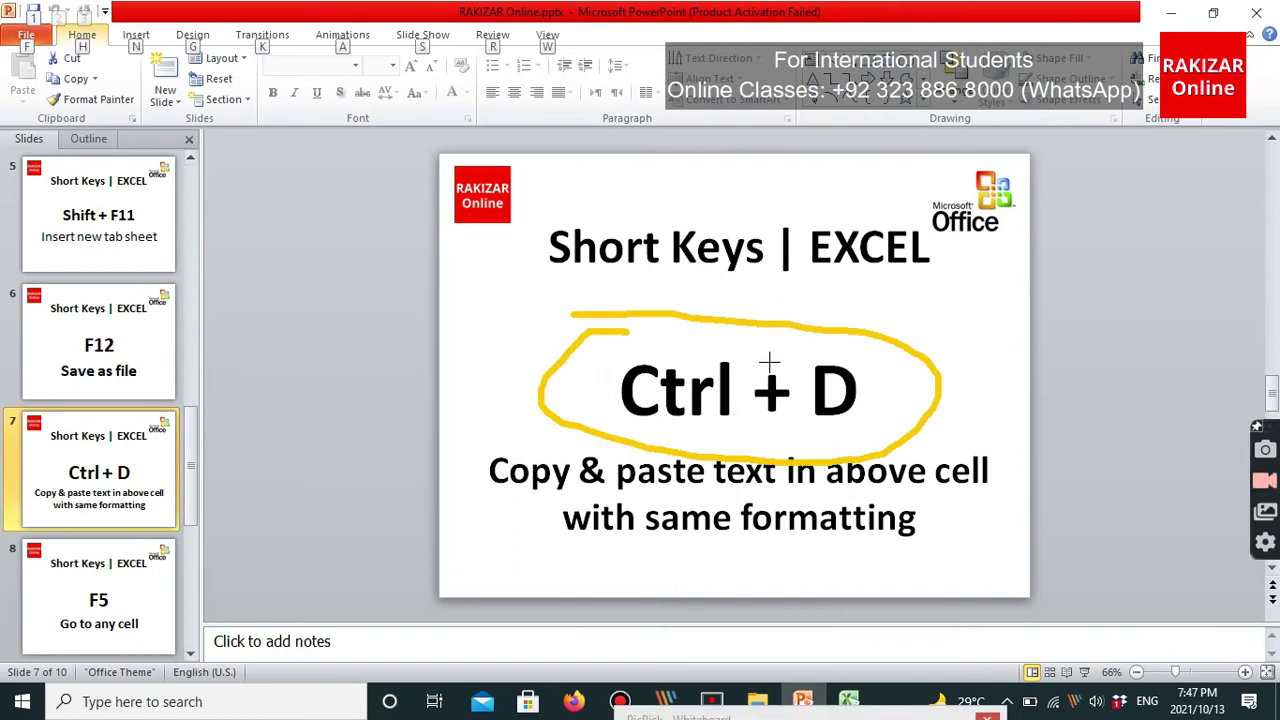
left_click_drag(770, 364, 799, 342)
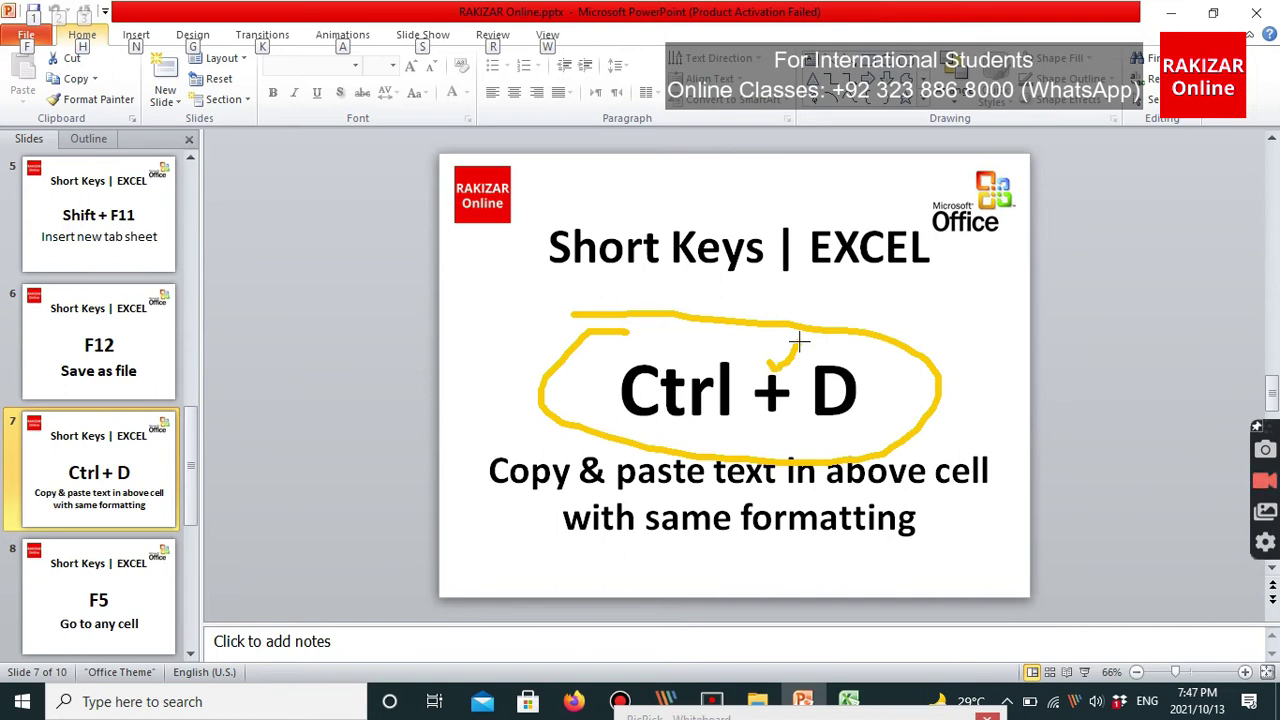
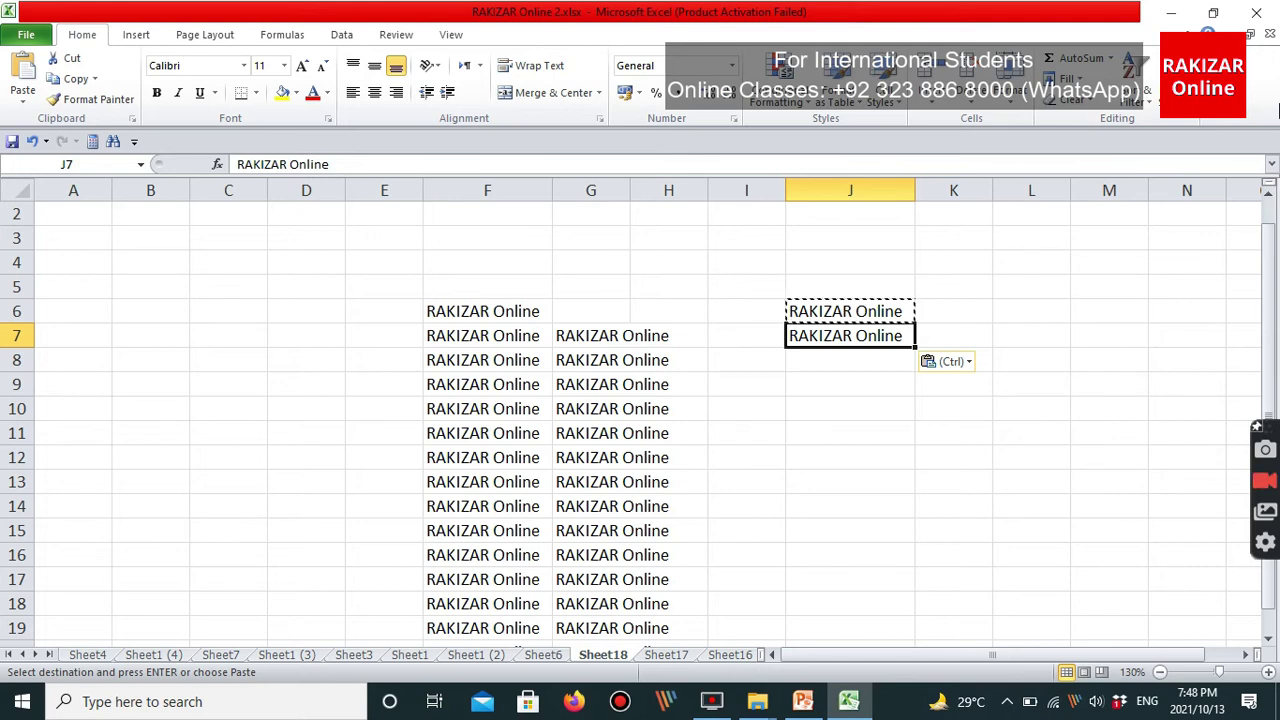
Cancel the copy mode on cell J6 and enter the text "4 COMMANDS" in cell L5.
key("Escape")
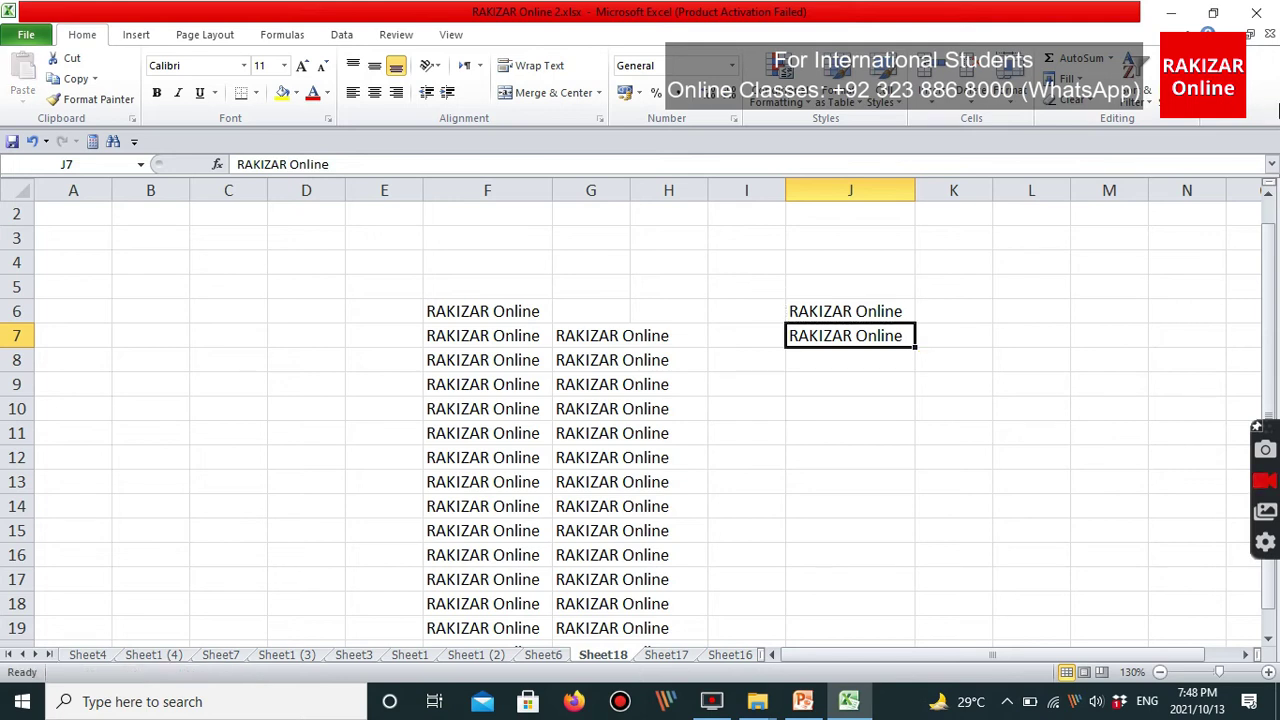
key("alt")
left_click_drag(1017, 222, 1095, 283)
left_click_drag(1065, 259, 1065, 308)
key("Escape")
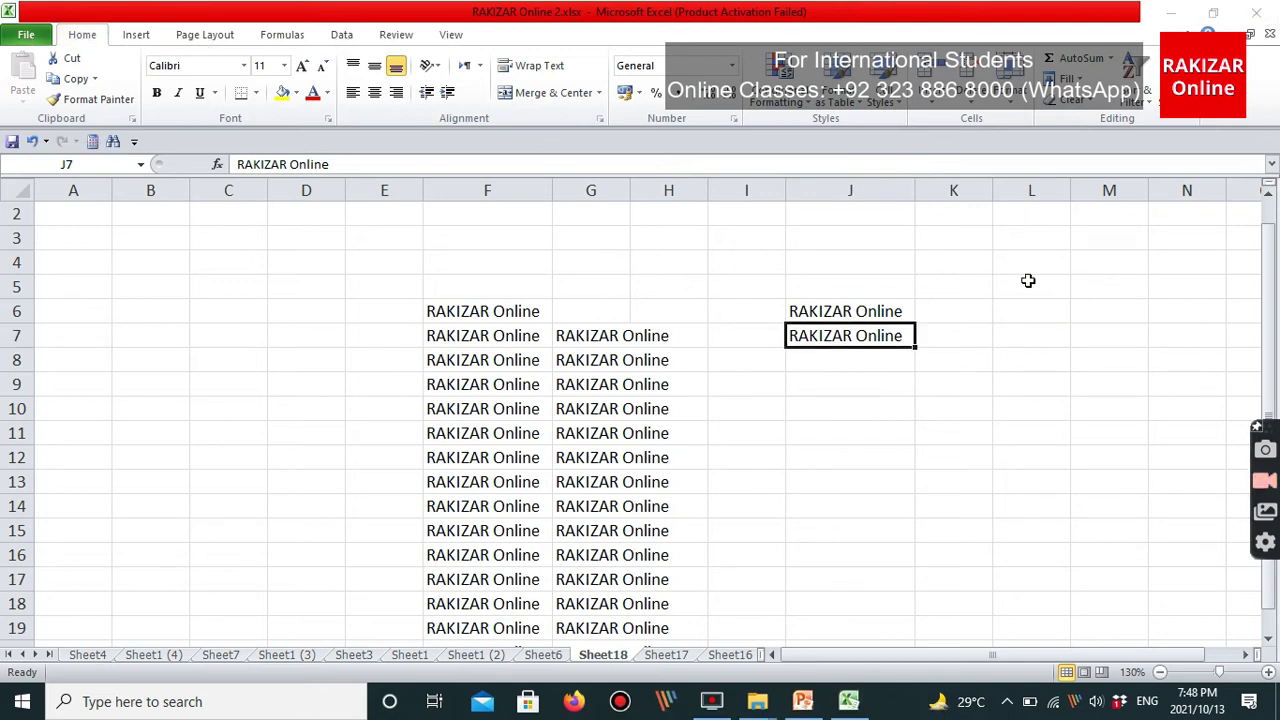
left_click(1027, 282)
type("4 COMMANDS")
key("Return")
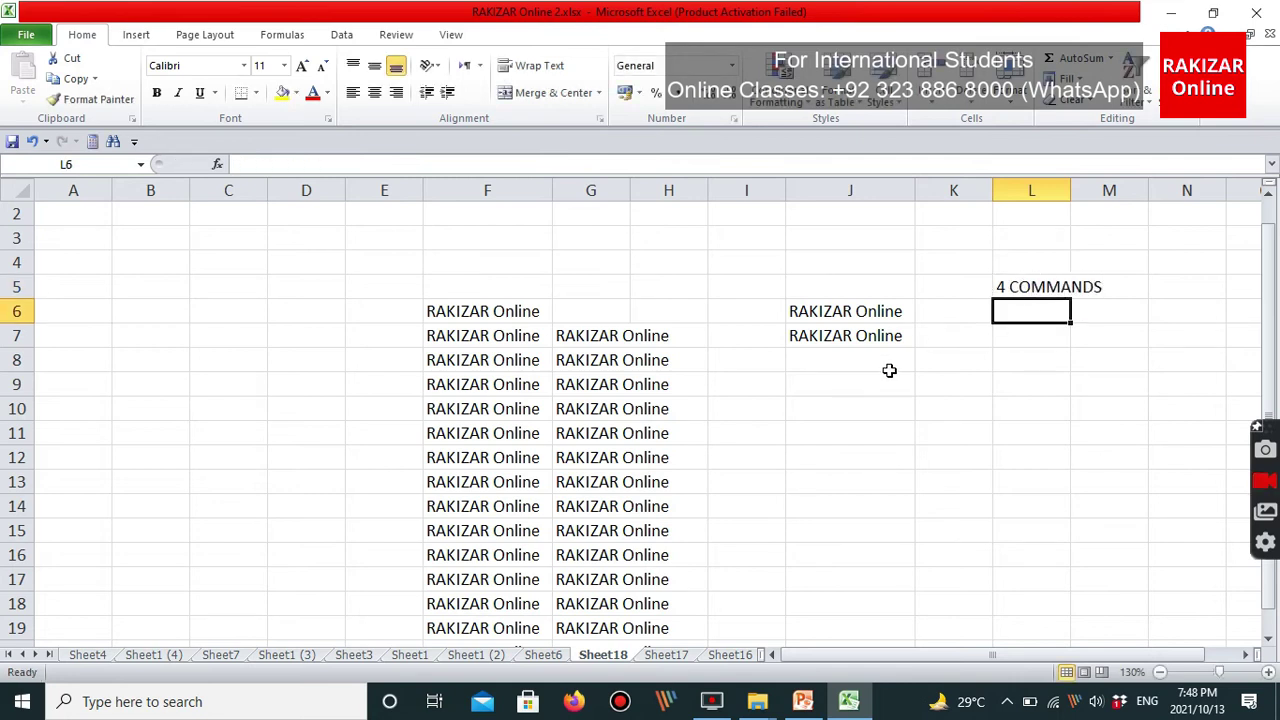
Clear cell J7 and fill it down with the content of cell J6 above.
left_click(875, 343)
key("Delete")
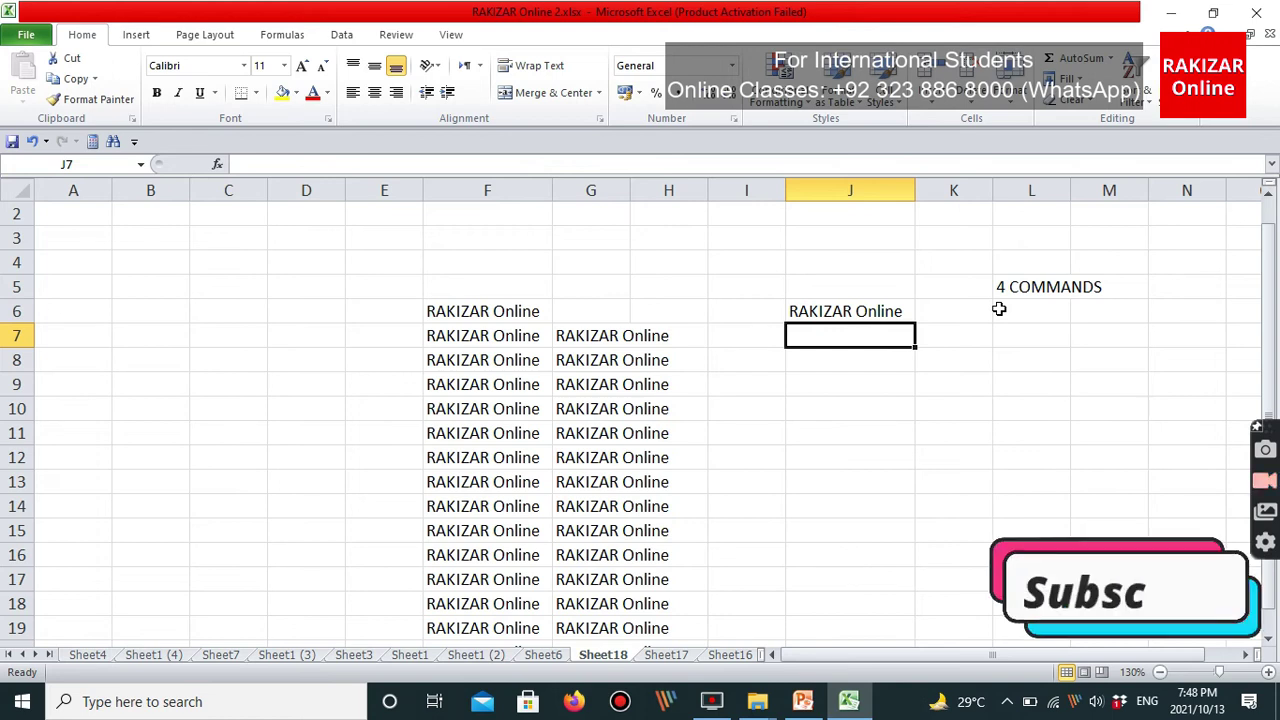
key("ctrl+d")
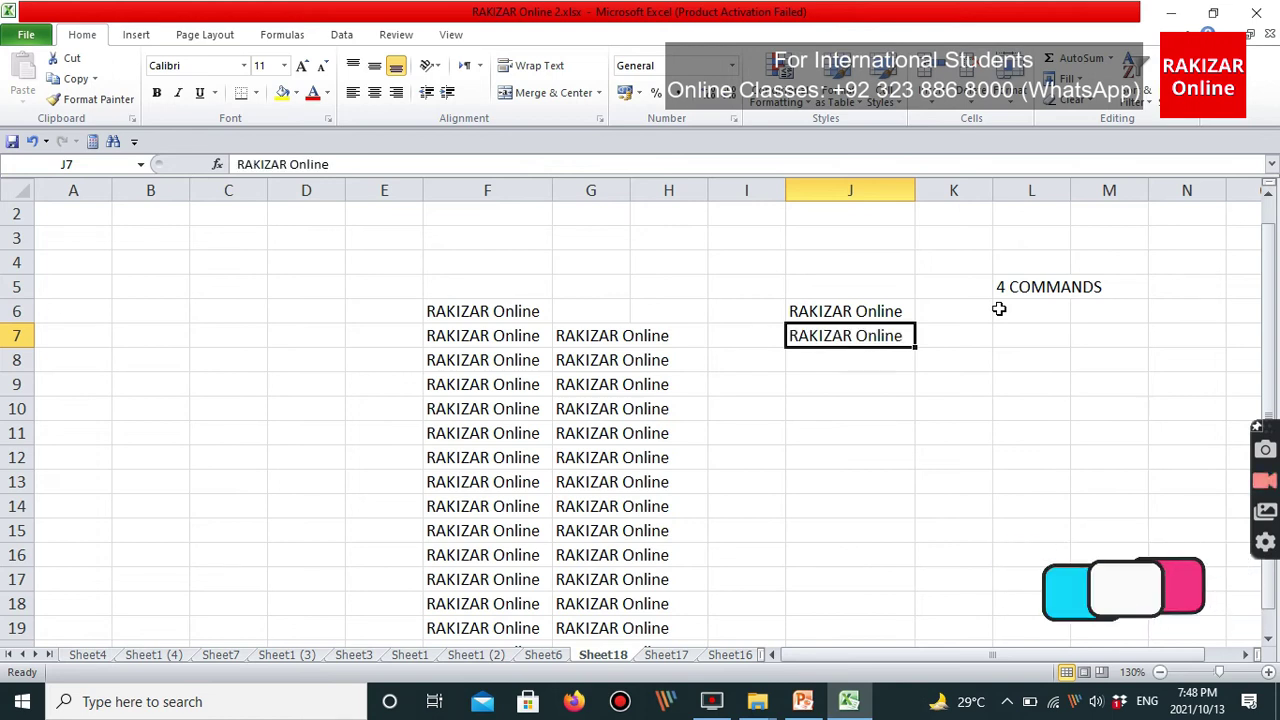
Handwrite "2", "1" and "Ctrl D" and circle the 4 in cell L5 with the annotation pen, and clear the annotations.
key("alt")
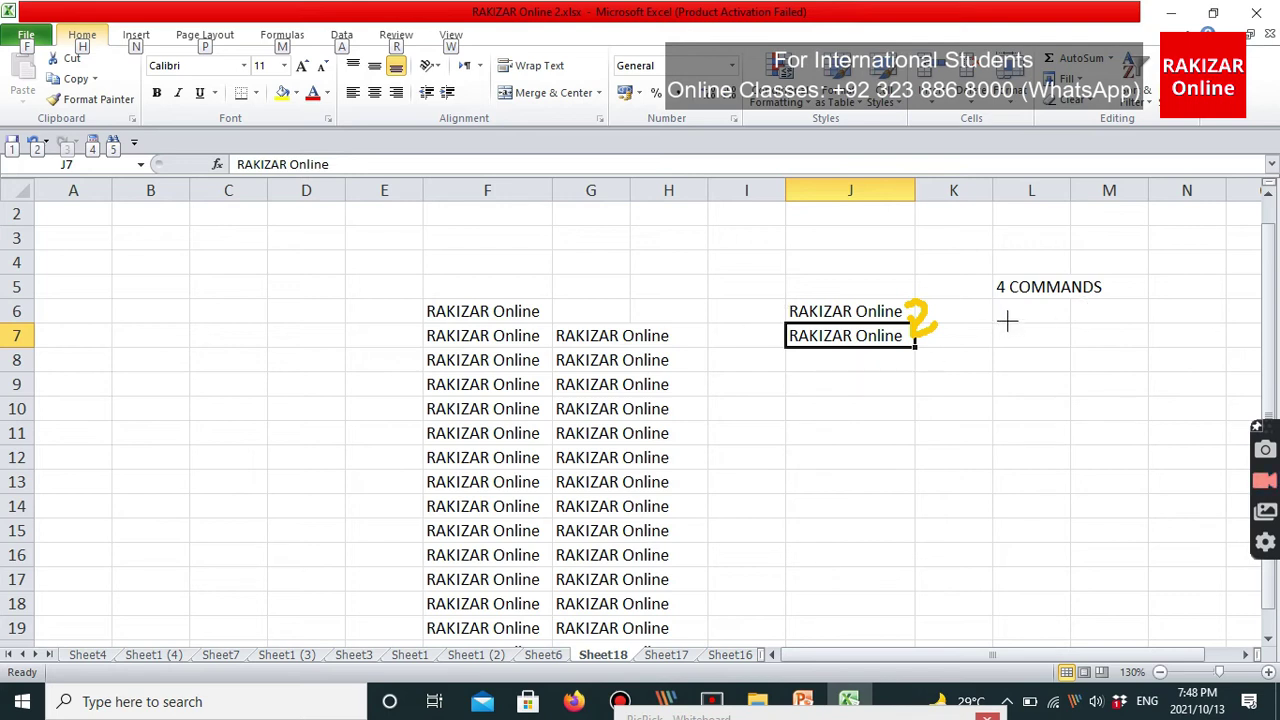
mouse_move(999, 254)
left_mouse_down()
mouse_move(1000, 309)
mouse_move(970, 246)
left_mouse_up()
left_click_drag(996, 355, 1013, 410)
left_click_drag(781, 433, 829, 499)
left_click_drag(852, 434, 877, 533)
mouse_move(822, 485)
left_mouse_down()
mouse_move(1007, 471)
mouse_move(1084, 521)
left_mouse_up()
mouse_move(985, 542)
left_mouse_down()
mouse_move(1000, 628)
mouse_move(1016, 640)
left_mouse_up()
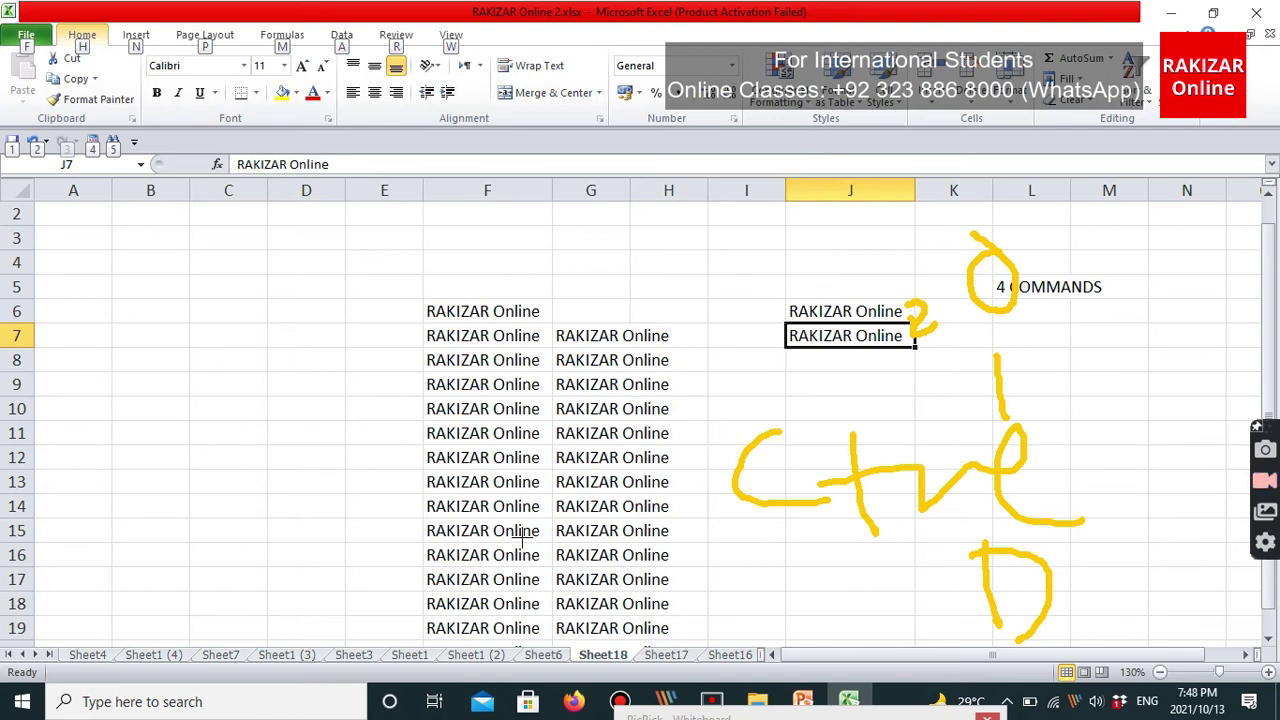
key("Escape")
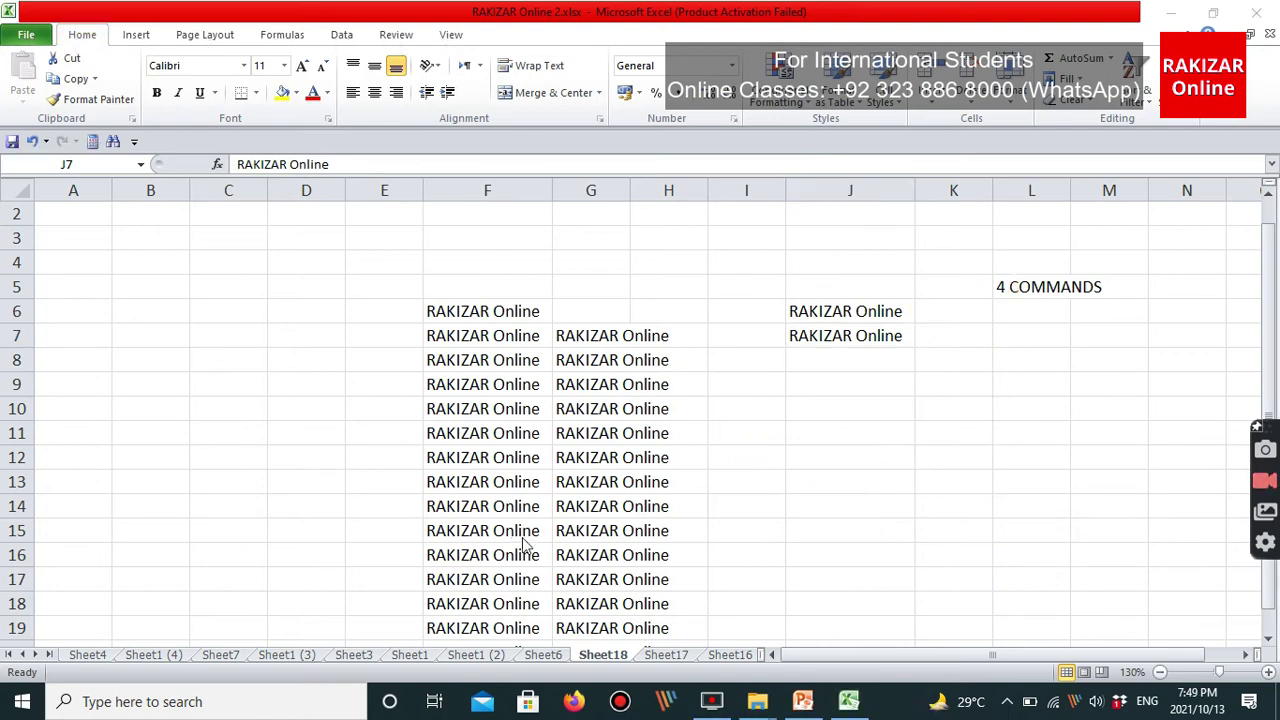
Switch to the PowerPoint presentation and display slide 8 about F5, "Go to any cell".
left_click(806, 706)
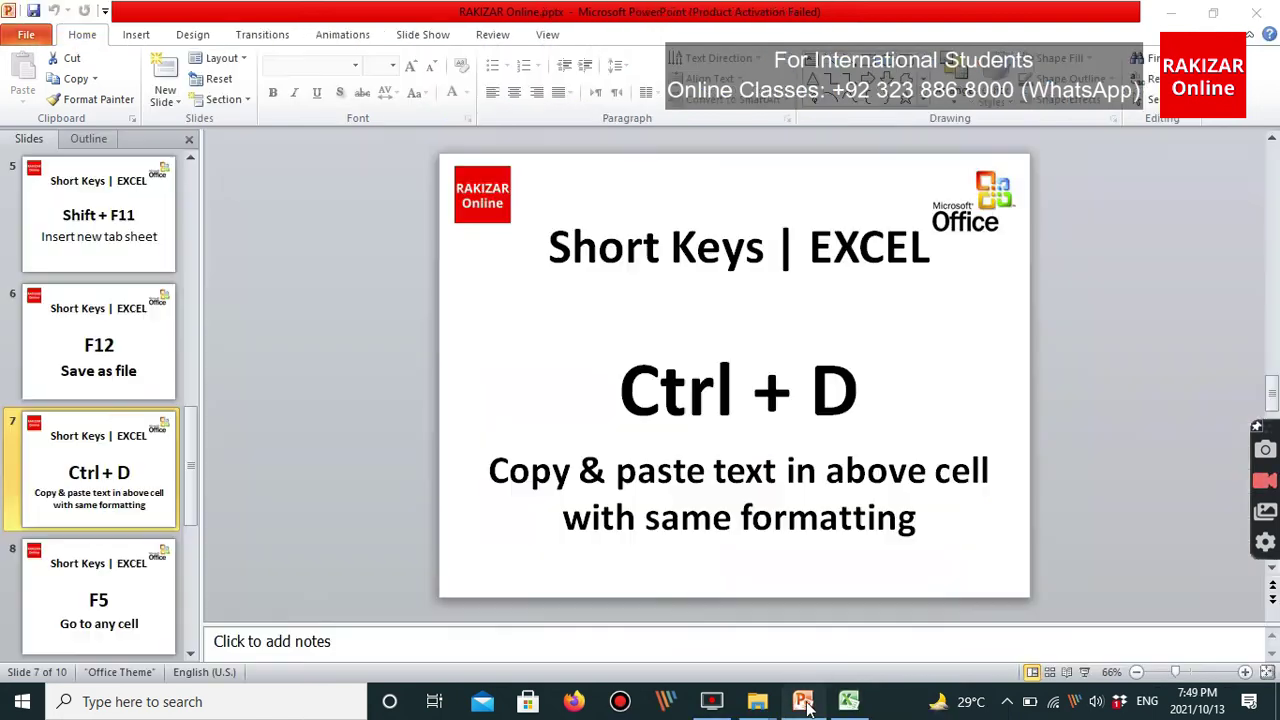
left_click(117, 600)
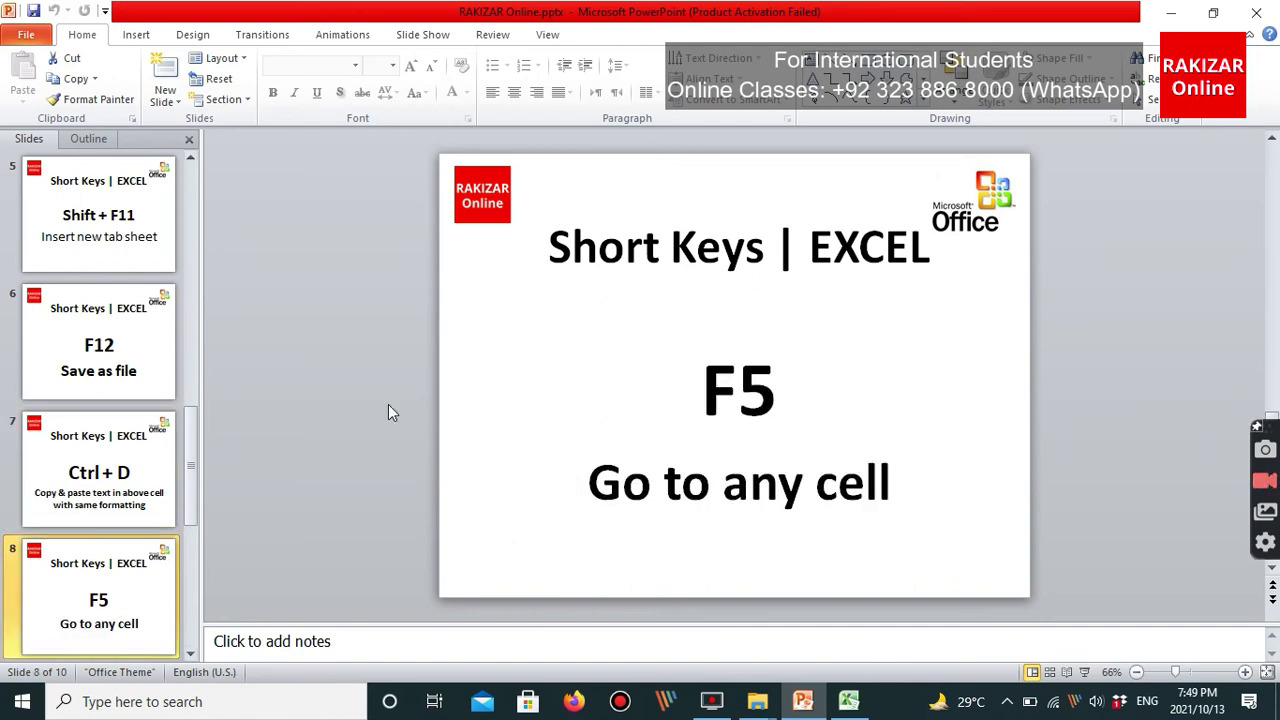
scroll(129, 471, "down", 1)
scroll(129, 471, "up", 1)
key("alt")
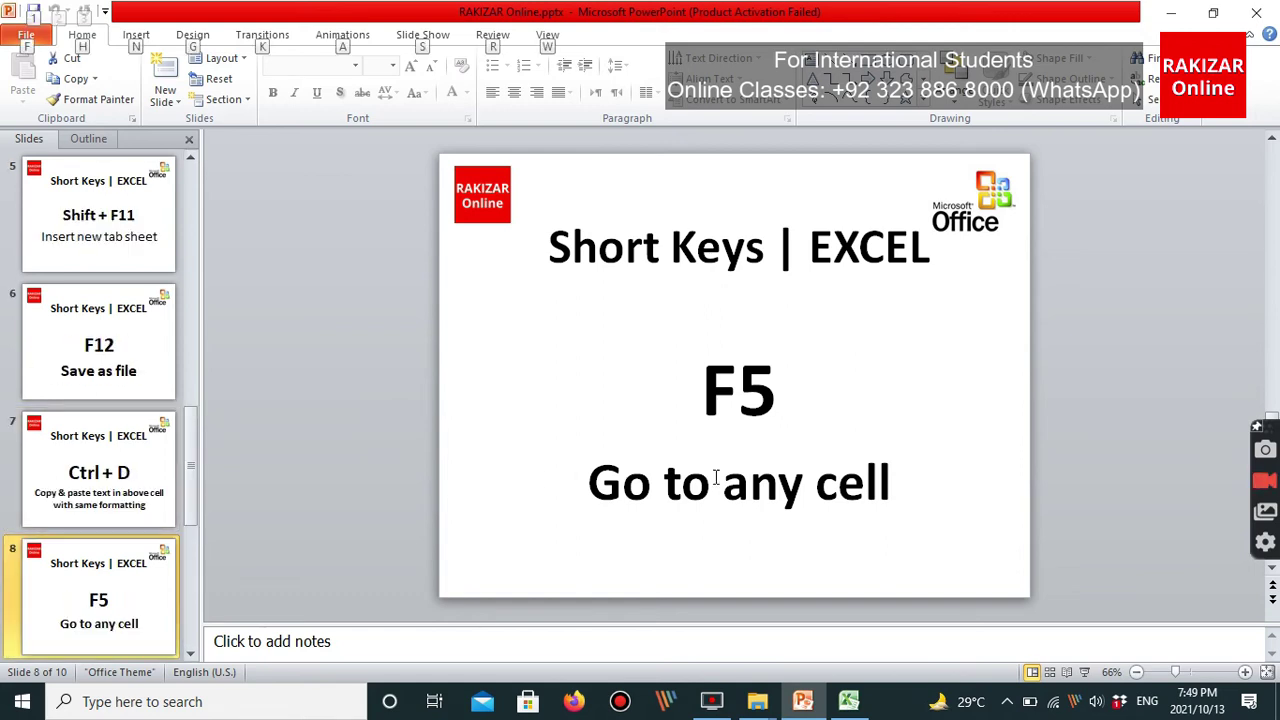
Switch back to the Excel workbook, mark row 12 of Sheet18 with the annotation pen, and clear the annotations.
key("alt+Tab")
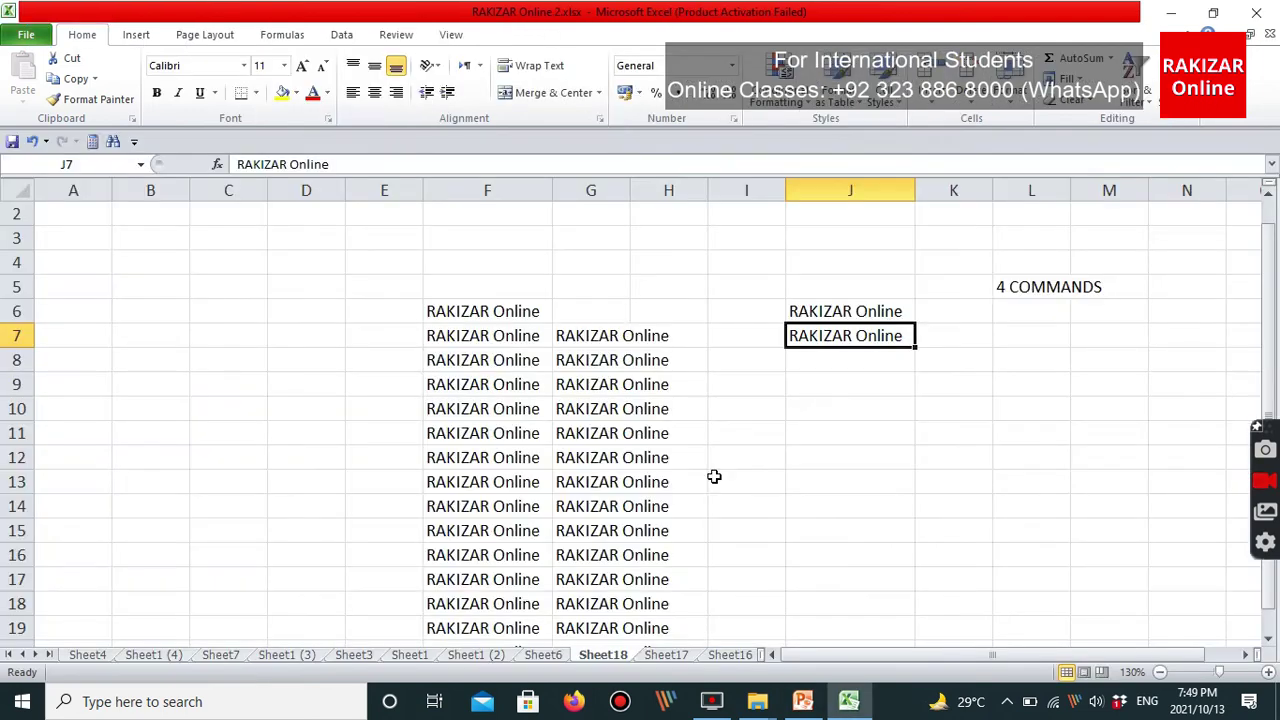
left_click(829, 460)
scroll(580, 463, "down", 2)
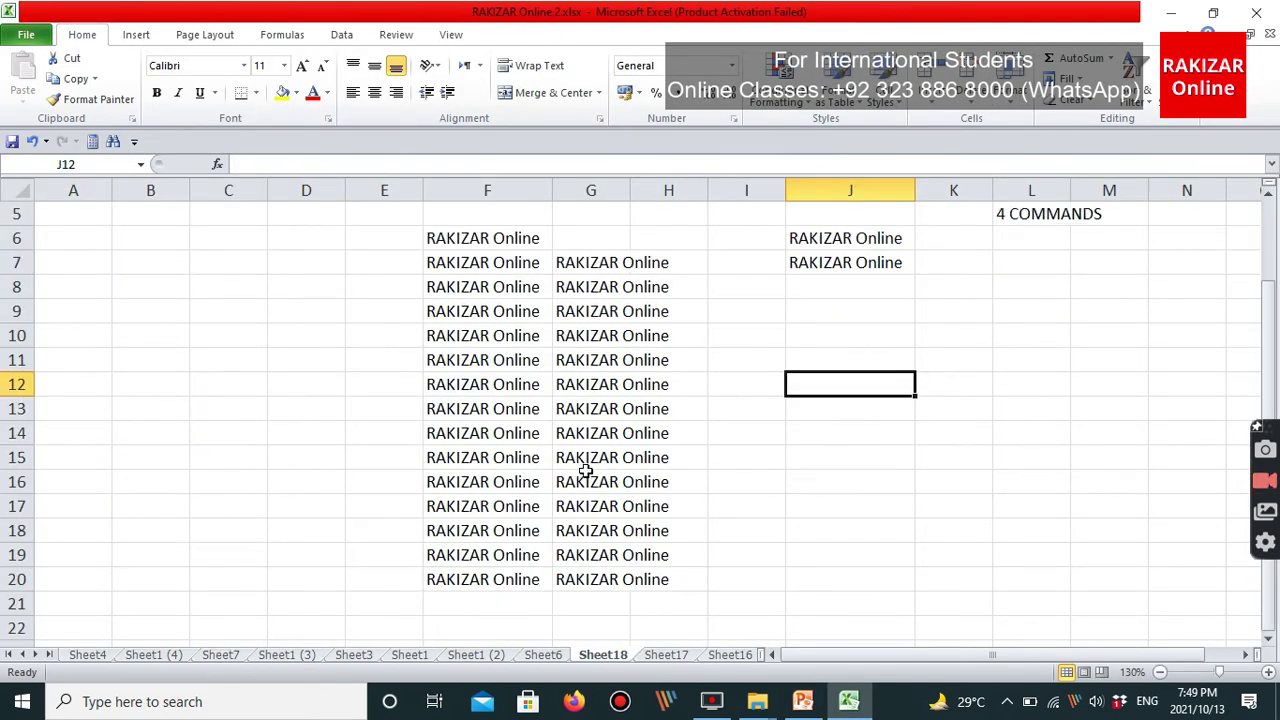
scroll(572, 462, "up", 1)
key("alt")
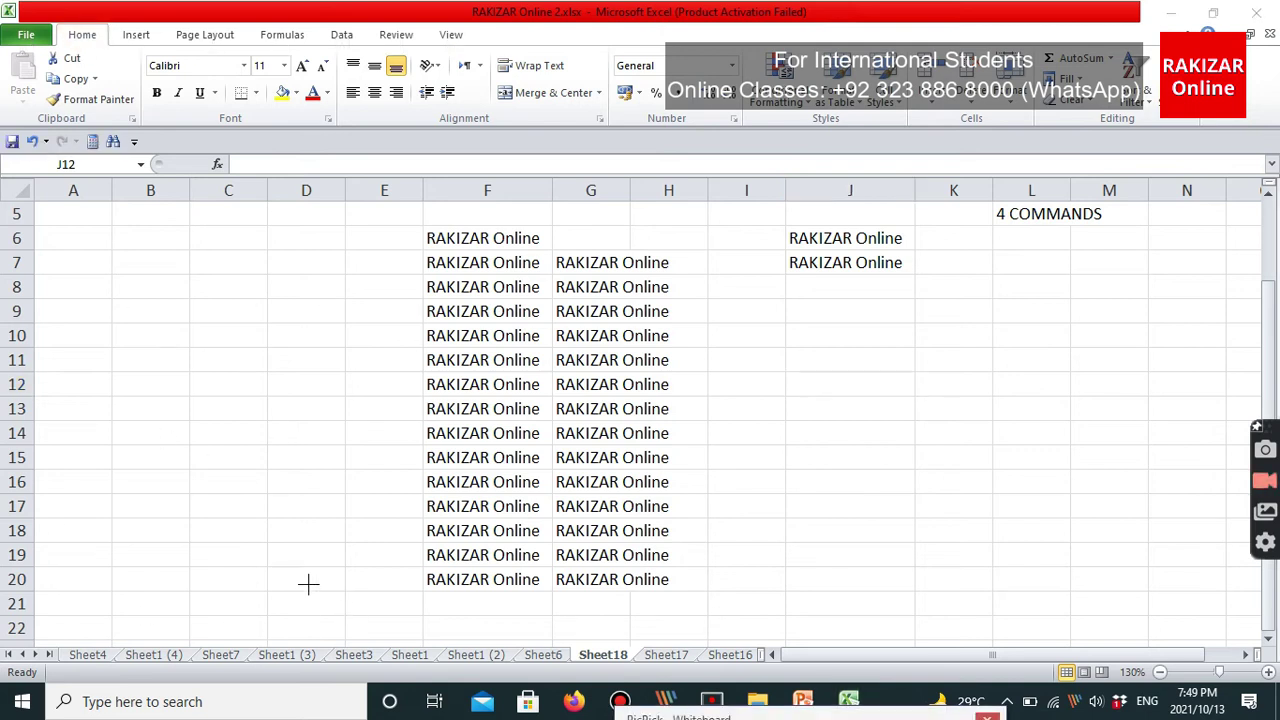
left_click_drag(42, 384, 149, 384)
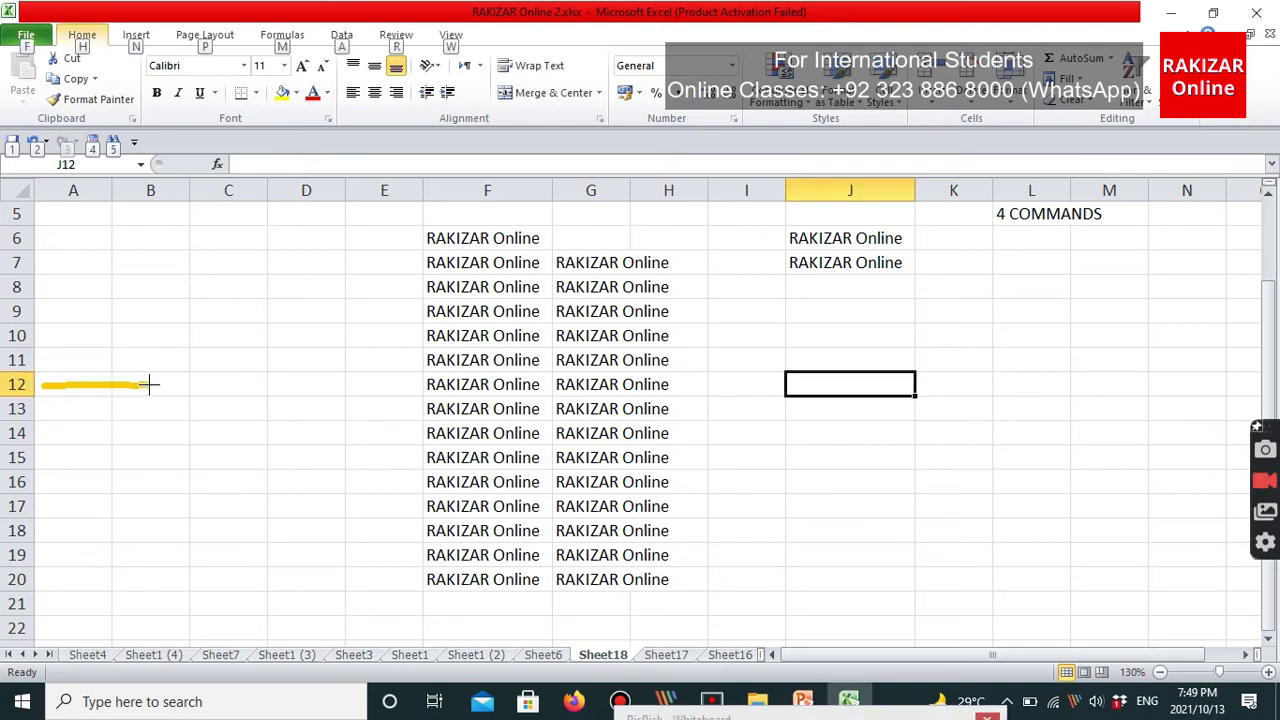
mouse_move(40, 366)
left_mouse_down()
mouse_move(3, 382)
mouse_move(306, 403)
mouse_move(720, 401)
left_mouse_up()
mouse_move(322, 229)
left_mouse_down()
mouse_move(983, 214)
mouse_move(303, 543)
mouse_move(310, 268)
left_mouse_up()
key("Escape")
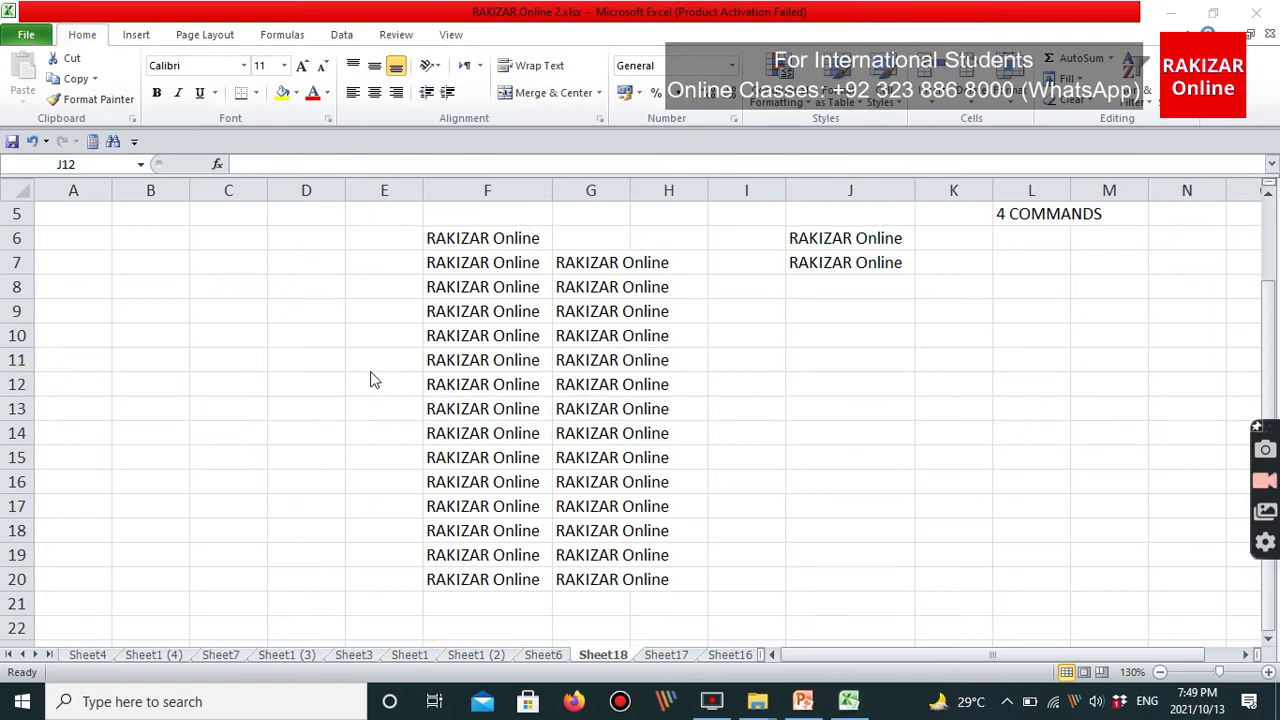
Enter the value 50000 in cell A556 of Sheet18.
scroll(289, 483, "down", 11)
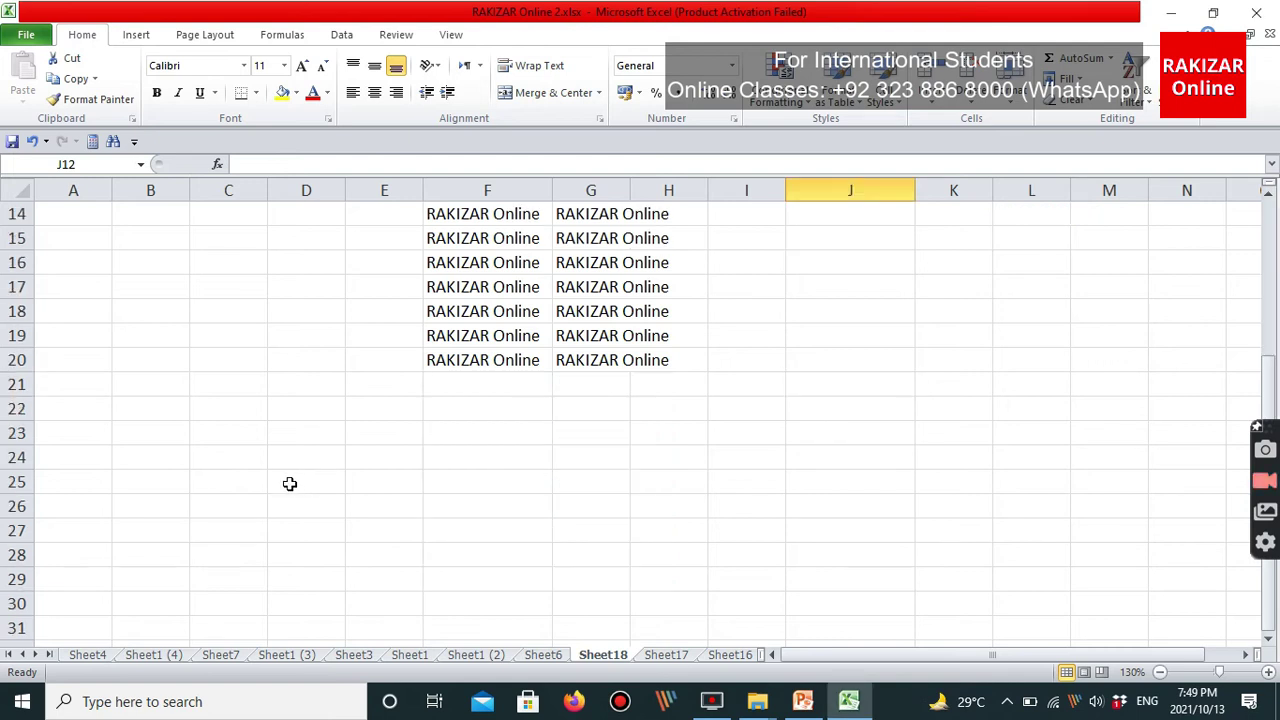
scroll(279, 484, "down", 20)
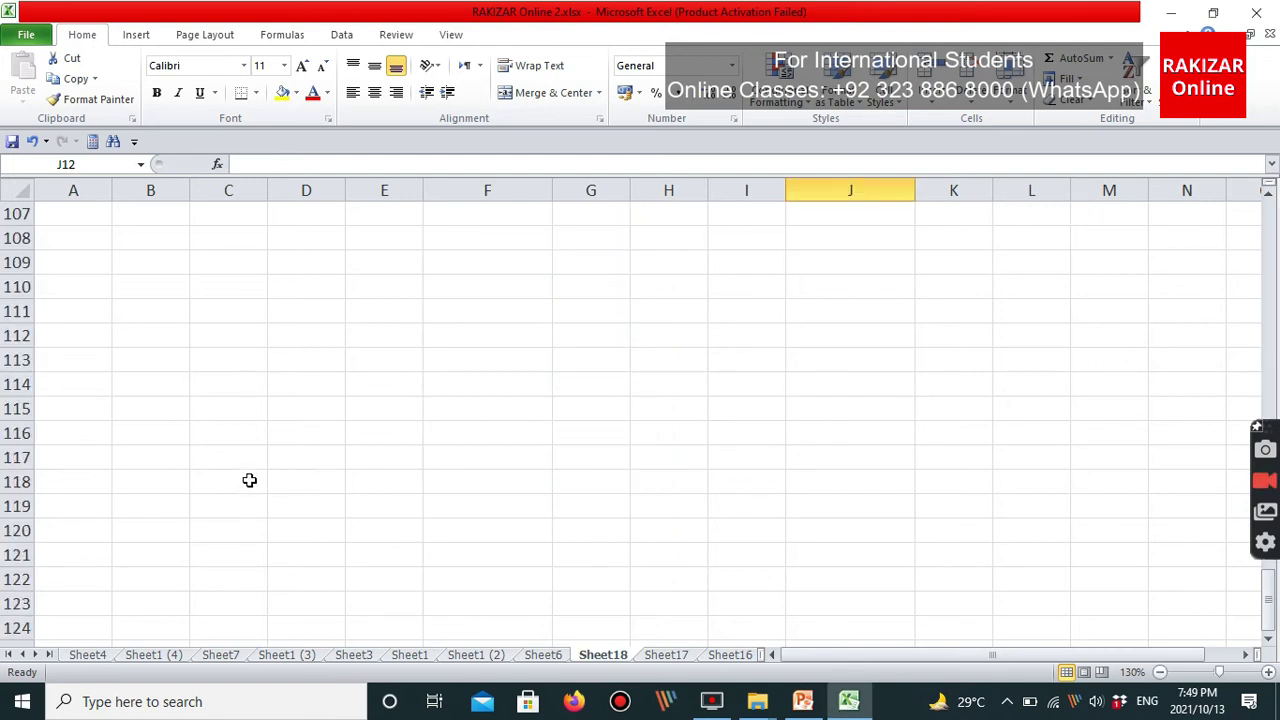
scroll(249, 480, "down", 20)
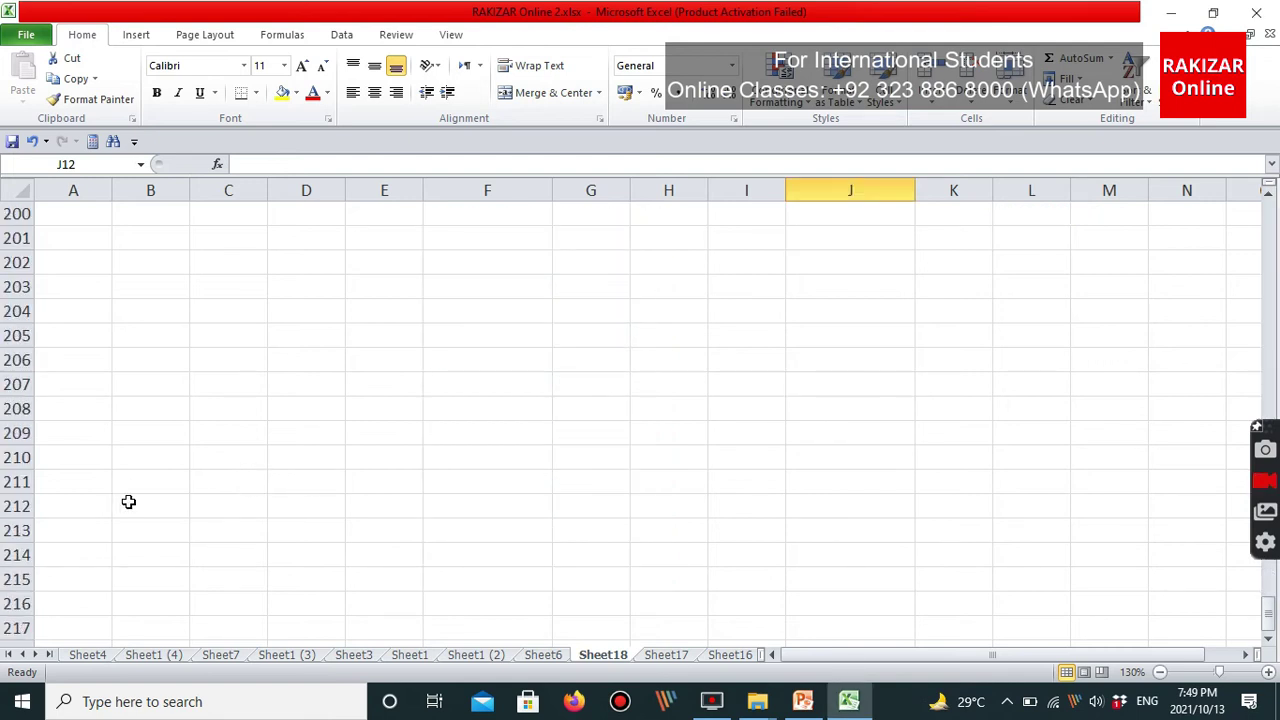
scroll(143, 511, "down", 20)
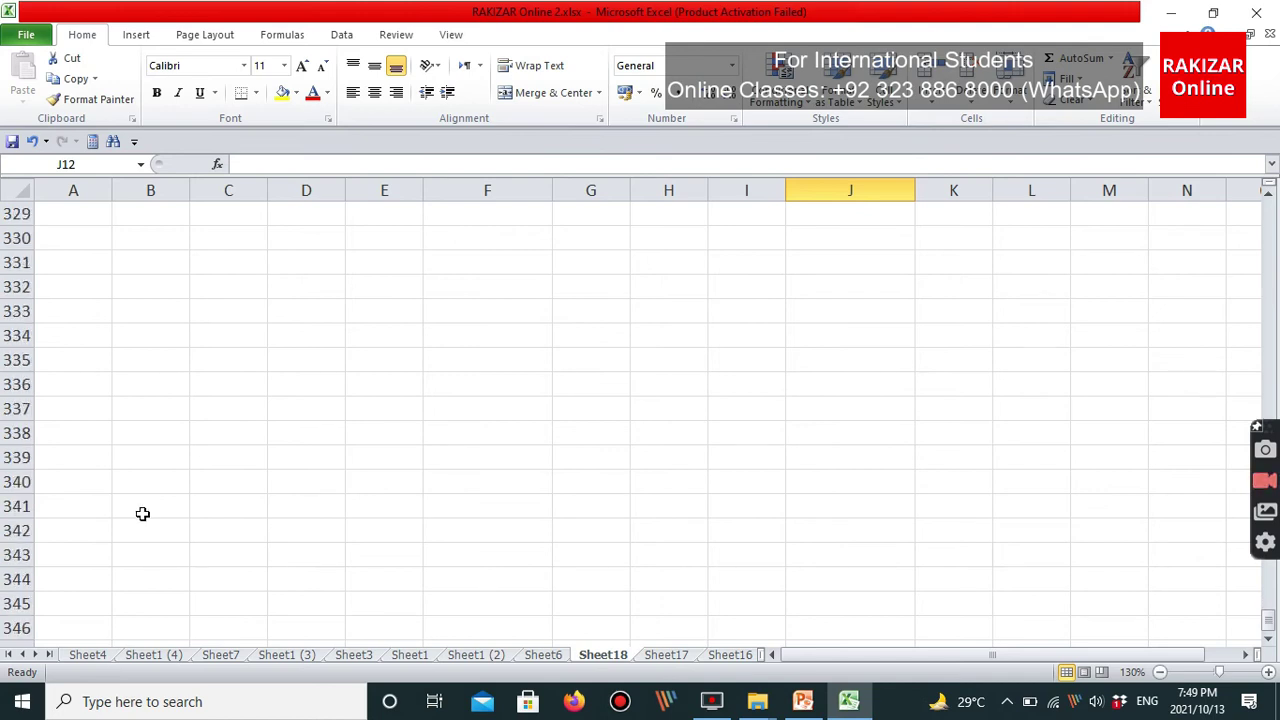
scroll(143, 512, "down", 20)
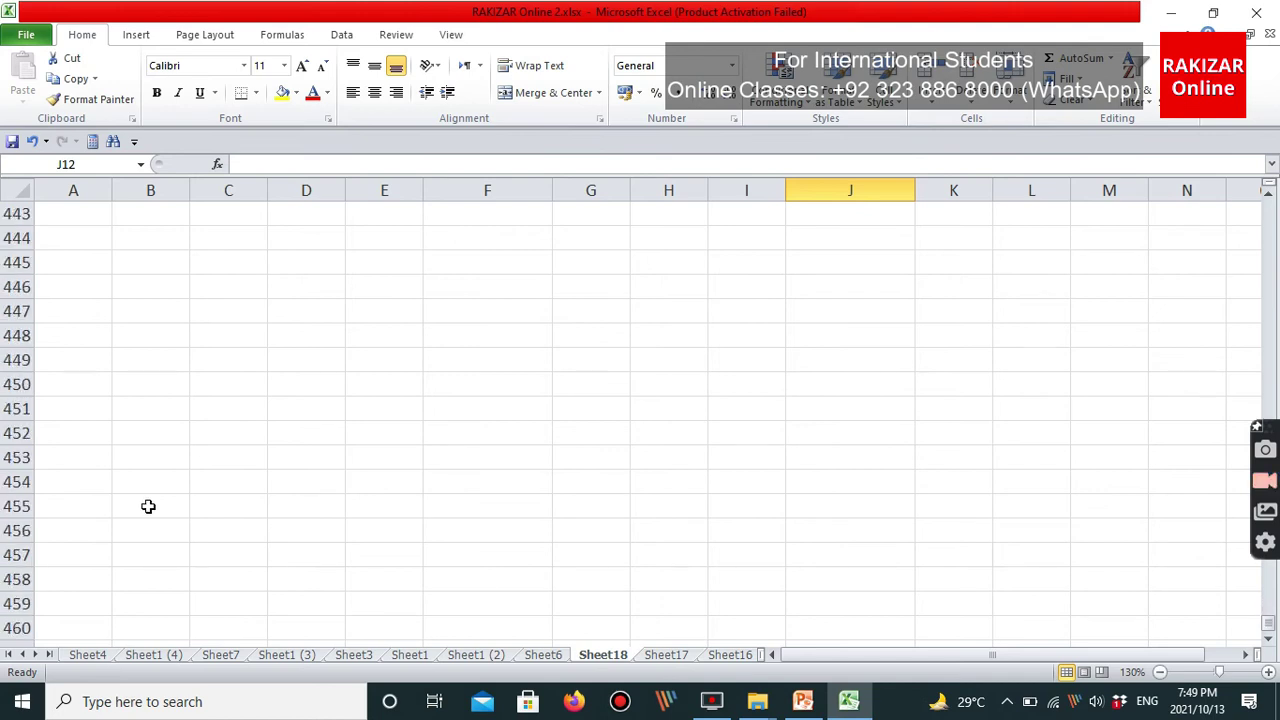
scroll(150, 512, "down", 20)
left_click(77, 559)
type("50000")
key("Return")
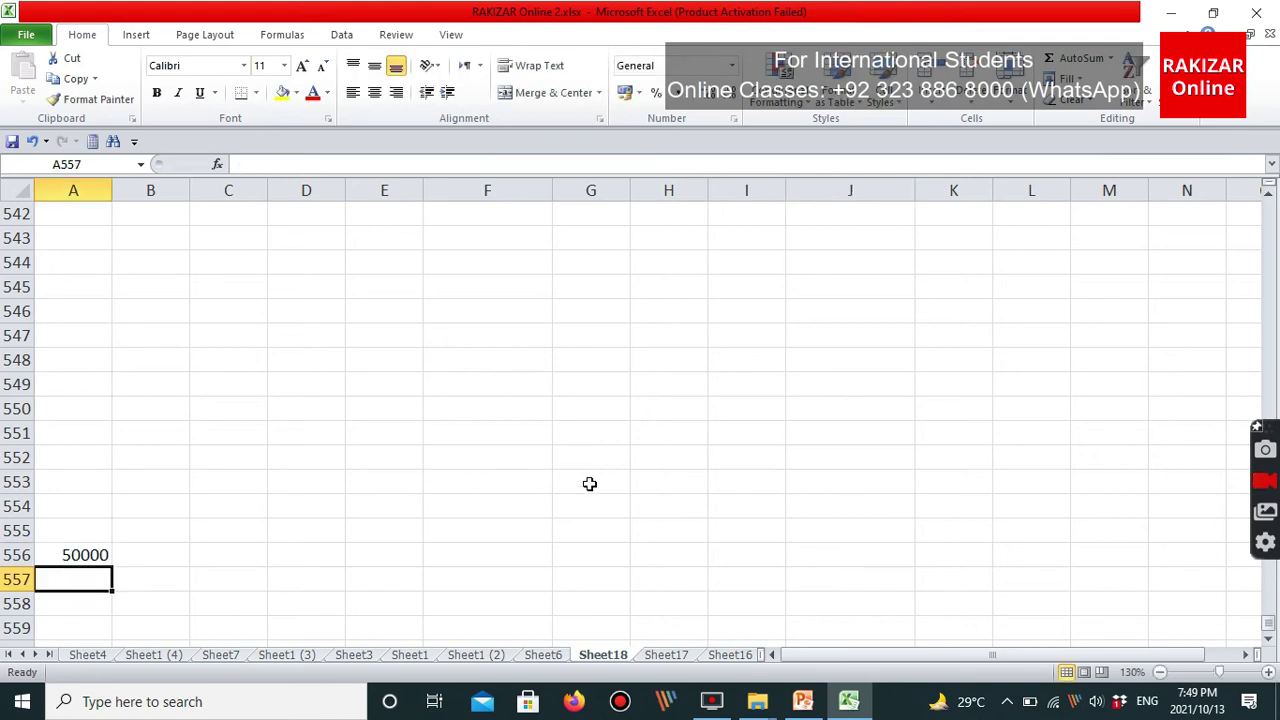
Format column A with the thousands comma style and no decimal places.
left_click(106, 190)
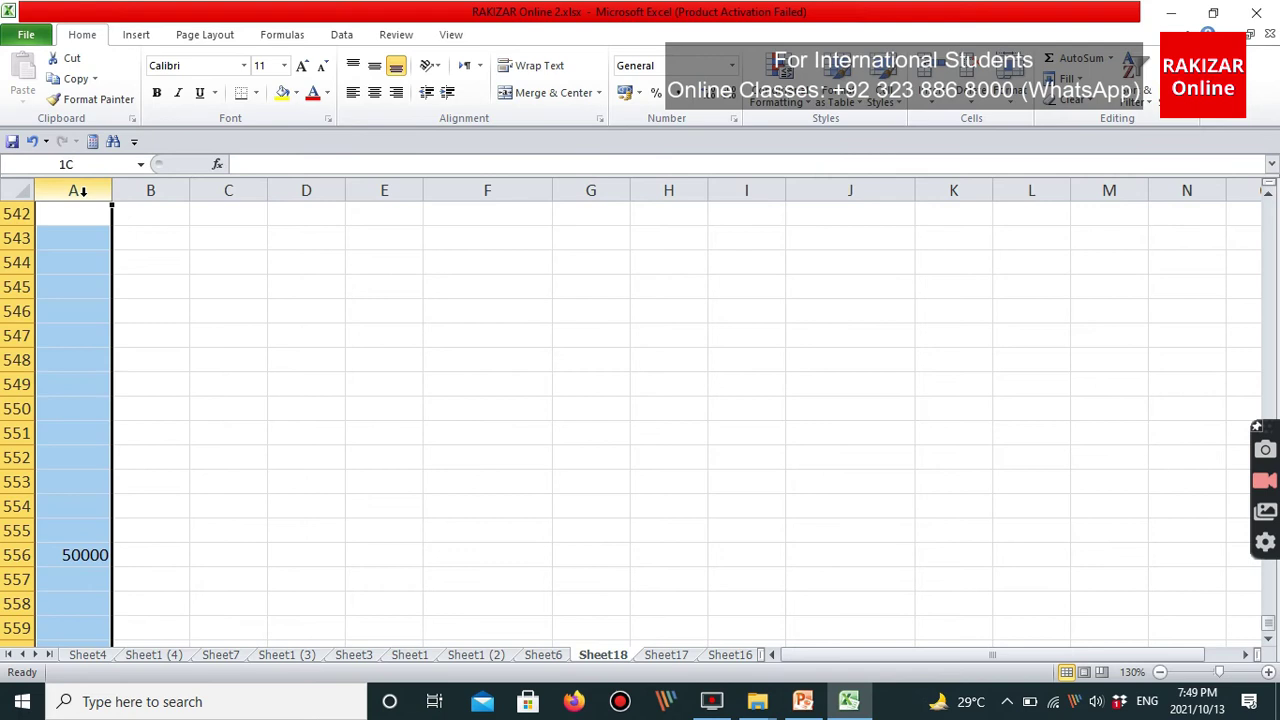
left_click(680, 92)
left_click(722, 92)
left_click(722, 92)
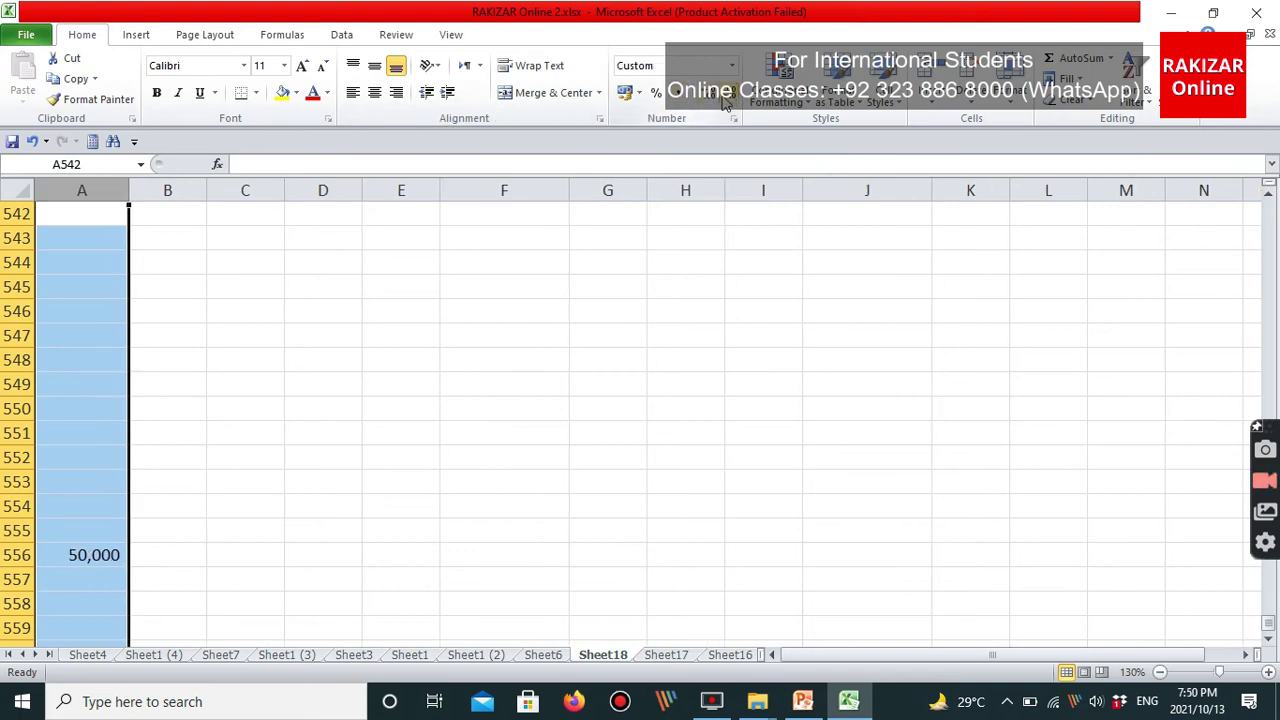
Select cell A556, mark column A and circle row number 556 with the annotation pen, and clear the annotations.
left_click(94, 558)
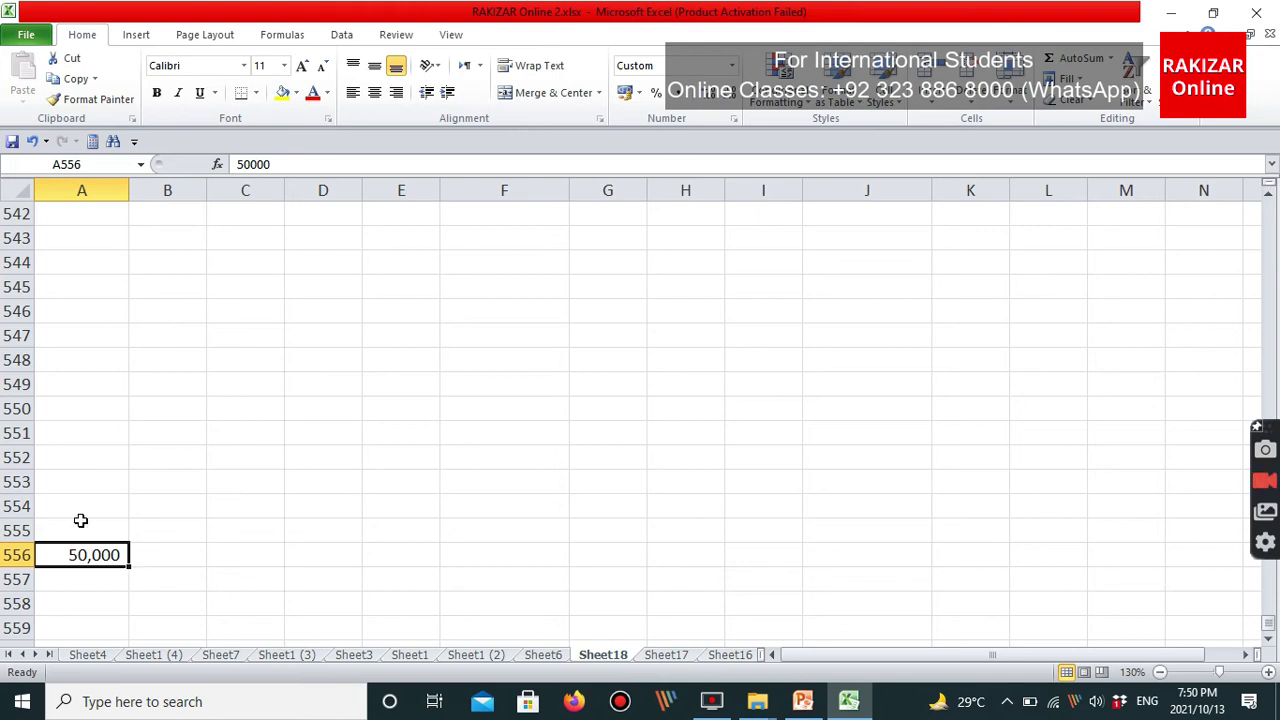
key("alt+w")
mouse_move(98, 190)
left_mouse_down()
mouse_move(105, 565)
mouse_move(15, 518)
mouse_move(8, 585)
left_mouse_up()
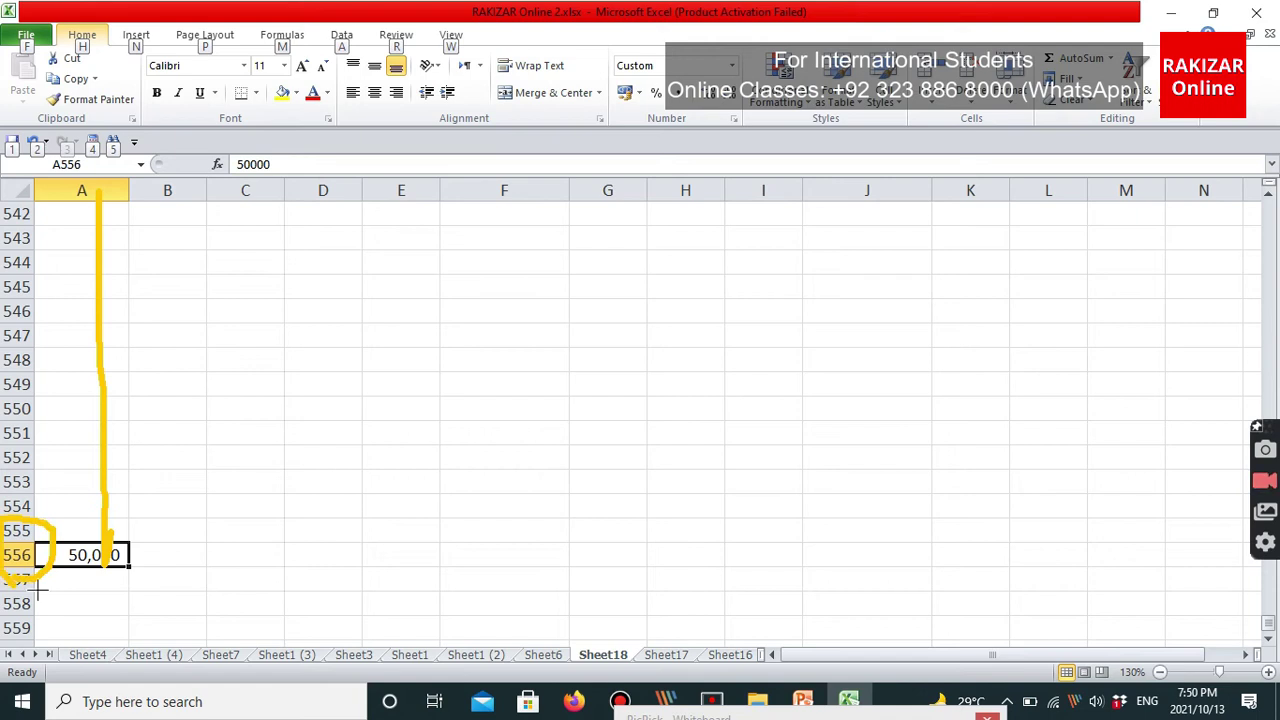
mouse_move(163, 526)
left_mouse_down()
mouse_move(172, 560)
mouse_move(302, 447)
left_mouse_up()
key("Escape")
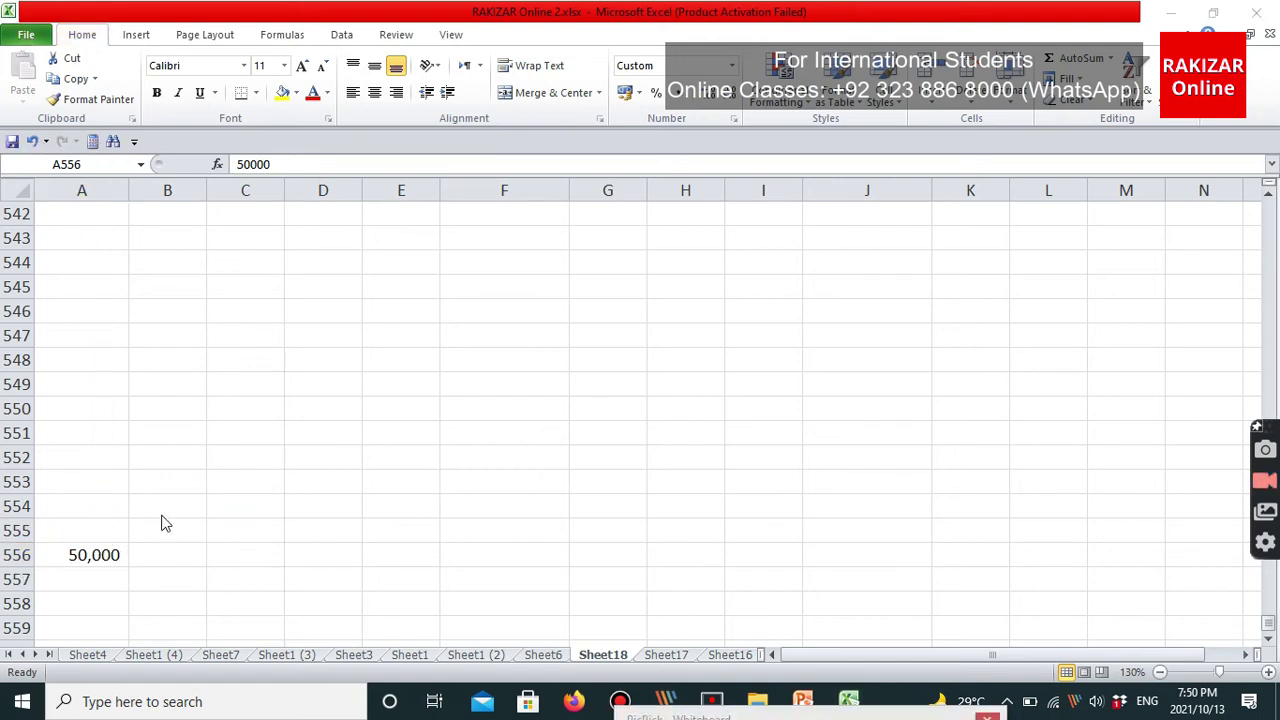
Tick the value in cell A556 and handwrite "60,000" on the empty grid with the annotation pen.
left_click_drag(160, 514, 329, 426)
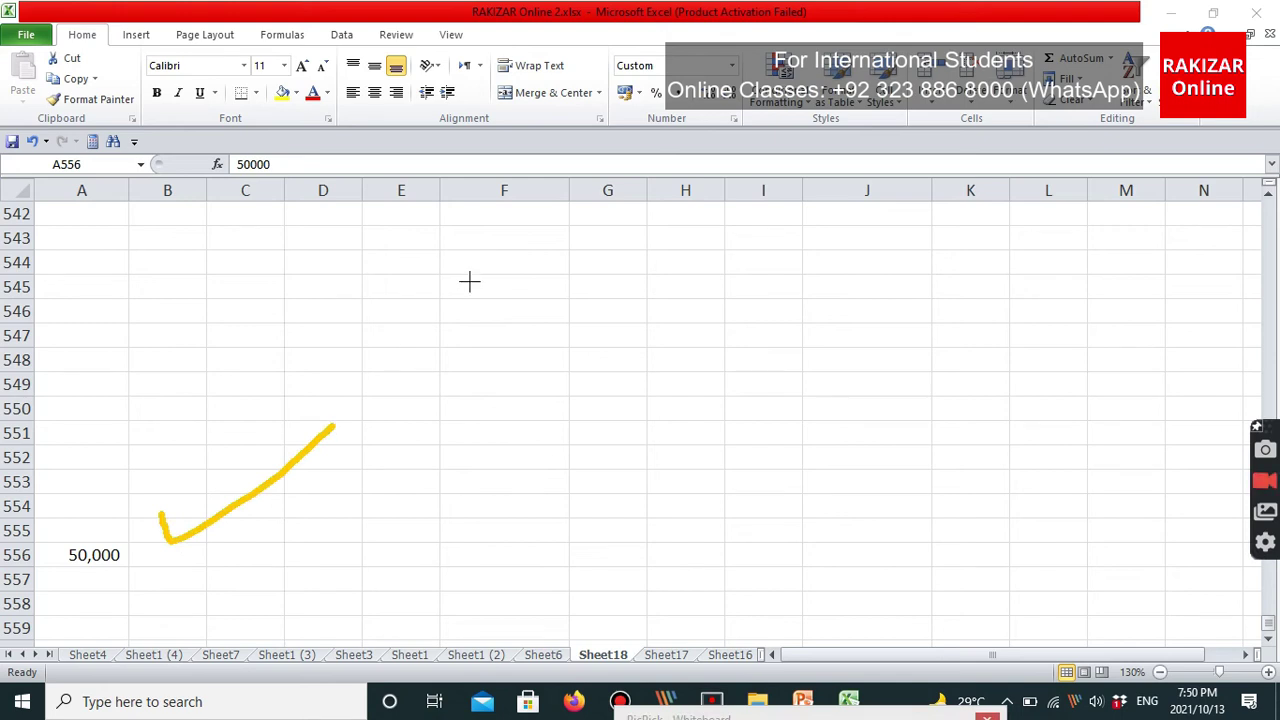
left_click_drag(145, 546, 247, 563)
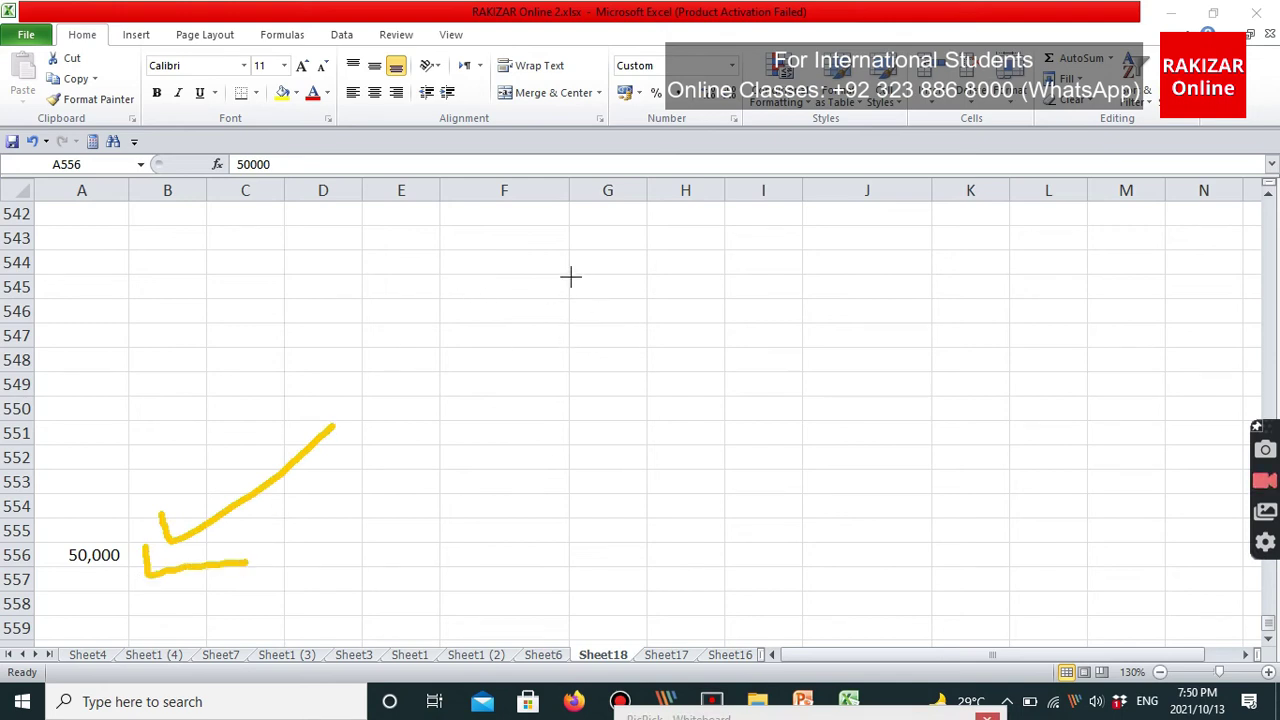
left_click_drag(570, 276, 583, 378)
mouse_move(715, 297)
left_mouse_down()
mouse_move(689, 420)
mouse_move(683, 398)
left_mouse_up()
left_click_drag(771, 393, 749, 389)
left_click_drag(829, 425, 820, 485)
mouse_move(896, 380)
left_mouse_down()
mouse_move(874, 366)
mouse_move(1103, 383)
left_mouse_up()
mouse_move(620, 330)
left_mouse_down()
mouse_move(589, 366)
mouse_move(581, 290)
mouse_move(556, 324)
left_mouse_up()
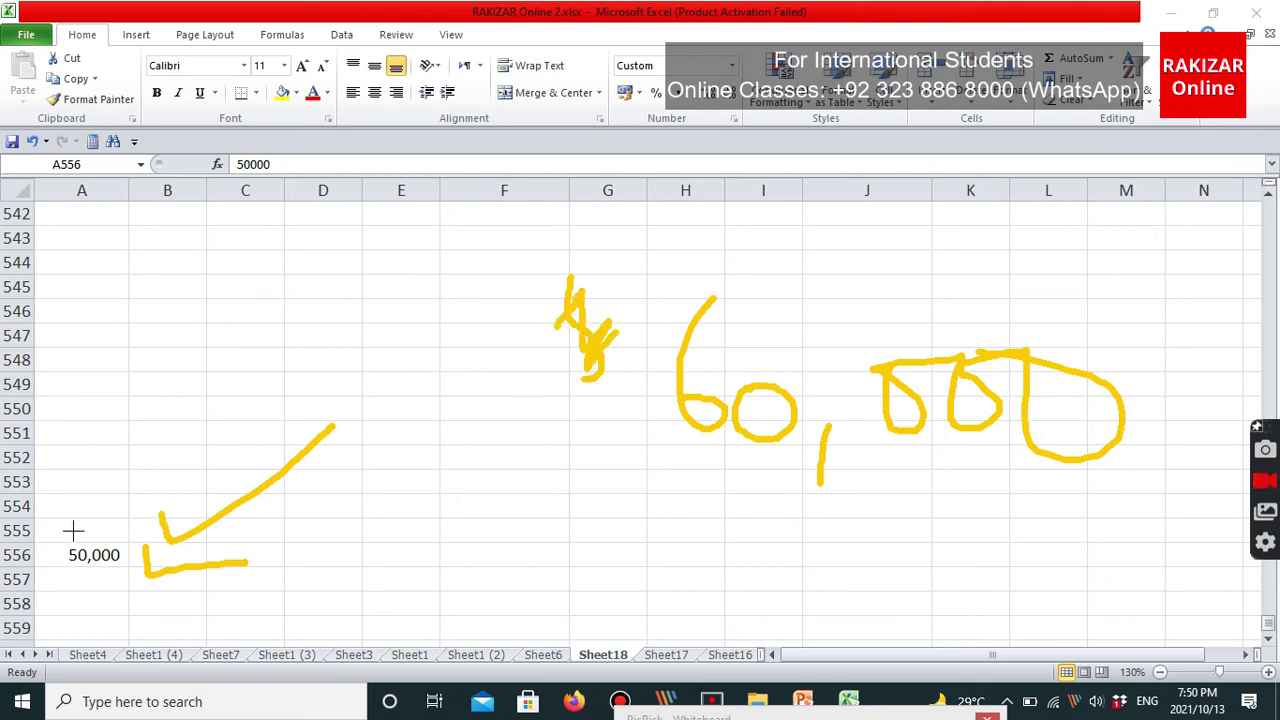
Draw a box around cell A556 and handwrite "A556" below the handwritten amount with the annotation pen.
mouse_move(53, 526)
left_mouse_down()
mouse_move(163, 571)
mouse_move(65, 502)
left_mouse_up()
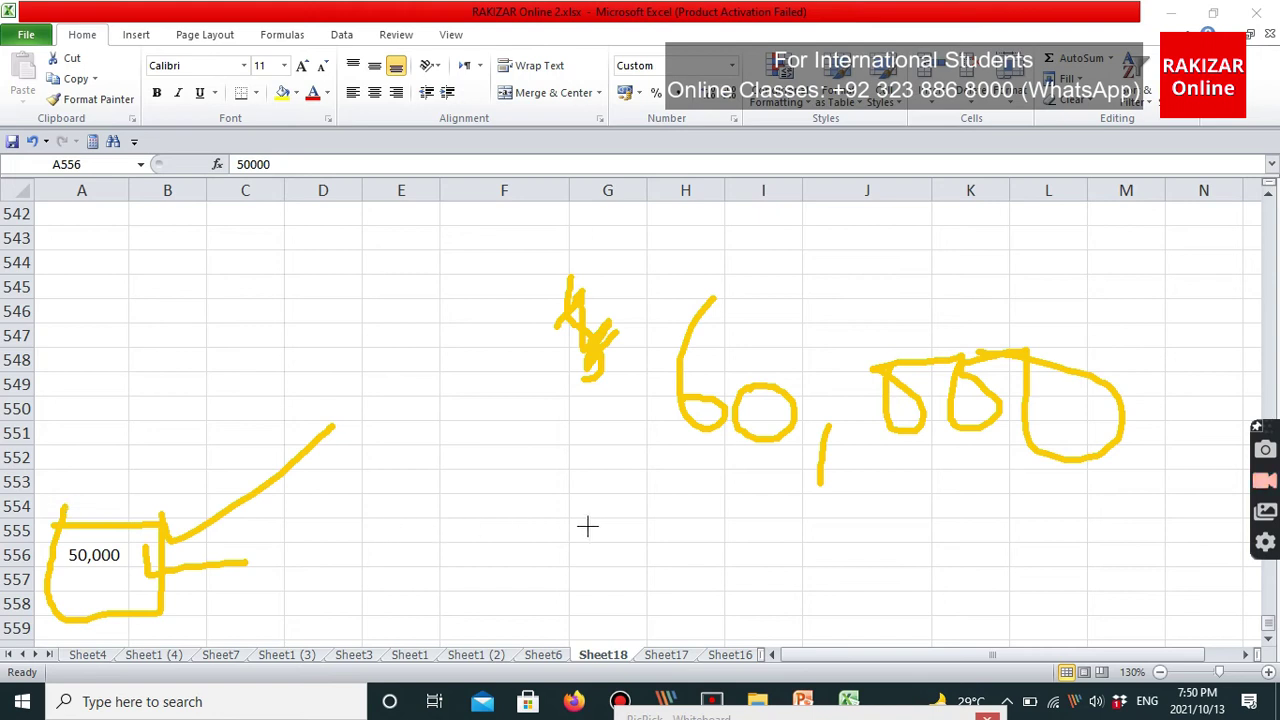
mouse_move(703, 485)
left_mouse_down()
mouse_move(677, 606)
mouse_move(746, 618)
left_mouse_up()
mouse_move(668, 590)
left_mouse_down()
mouse_move(830, 600)
mouse_move(818, 608)
left_mouse_up()
mouse_move(770, 548)
left_mouse_down()
mouse_move(828, 548)
mouse_move(900, 594)
mouse_move(870, 602)
left_mouse_up()
left_click_drag(866, 548, 915, 548)
mouse_move(980, 532)
left_mouse_down()
mouse_move(944, 551)
mouse_move(942, 590)
left_mouse_up()
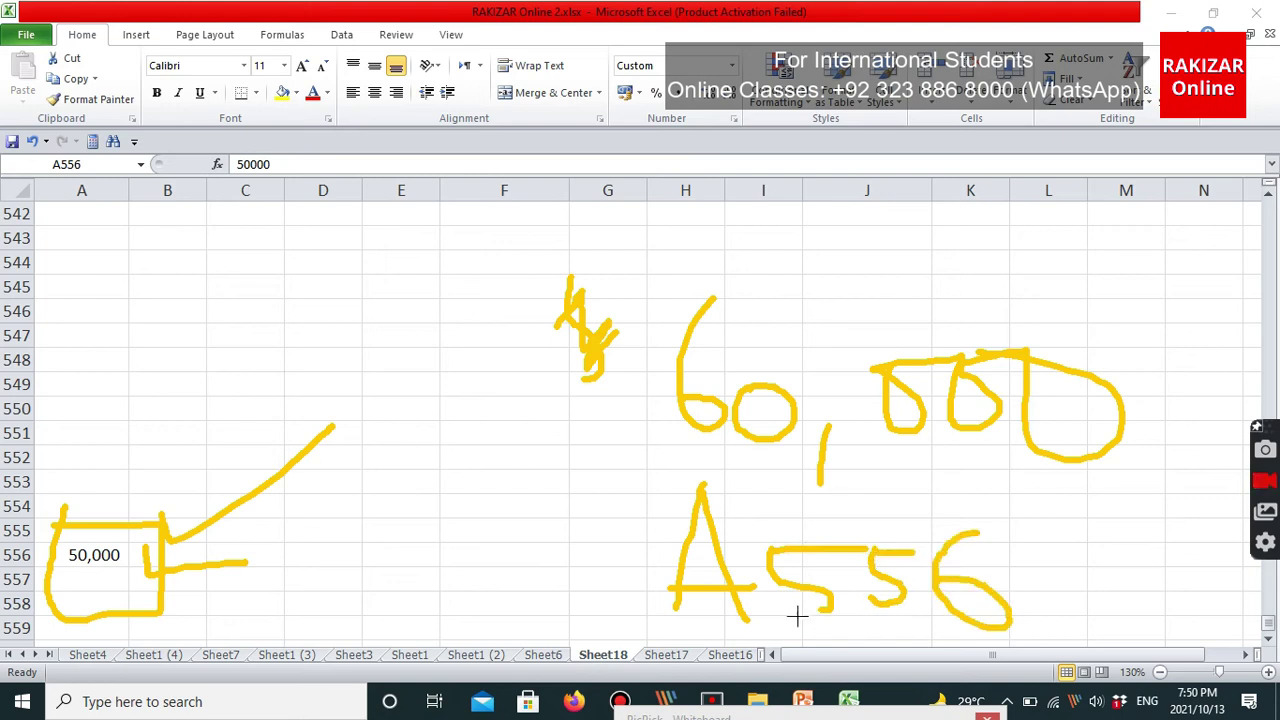
left_click_drag(790, 613, 822, 610)
Add an arrow, a cross above cell A556 and a tick over the handwritten amount, circle the handwritten "A556", and clear all annotations.
mouse_move(246, 392)
left_mouse_down()
mouse_move(371, 306)
mouse_move(364, 372)
left_mouse_up()
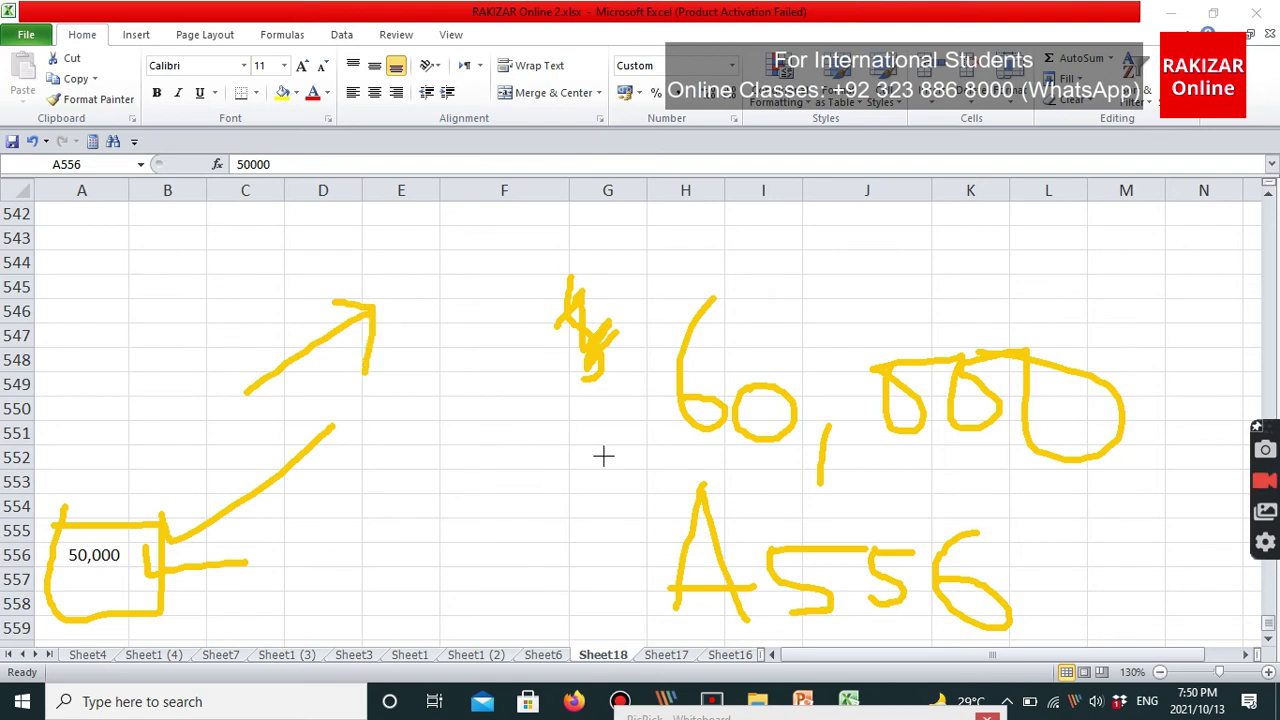
mouse_move(130, 474)
left_mouse_down()
mouse_move(110, 500)
mouse_move(146, 515)
left_mouse_up()
mouse_move(771, 268)
left_mouse_down()
mouse_move(777, 323)
mouse_move(869, 254)
left_mouse_up()
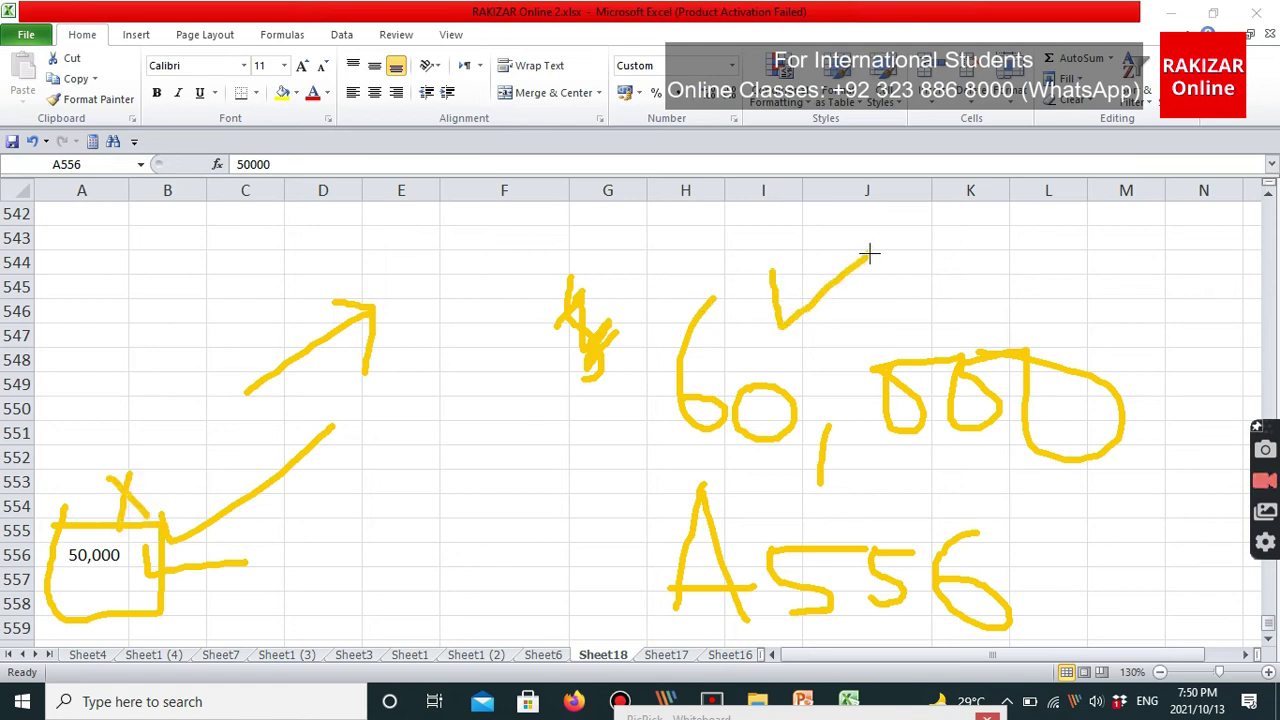
mouse_move(788, 503)
left_mouse_down()
mouse_move(606, 497)
mouse_move(900, 655)
mouse_move(986, 543)
mouse_move(764, 497)
left_mouse_up()
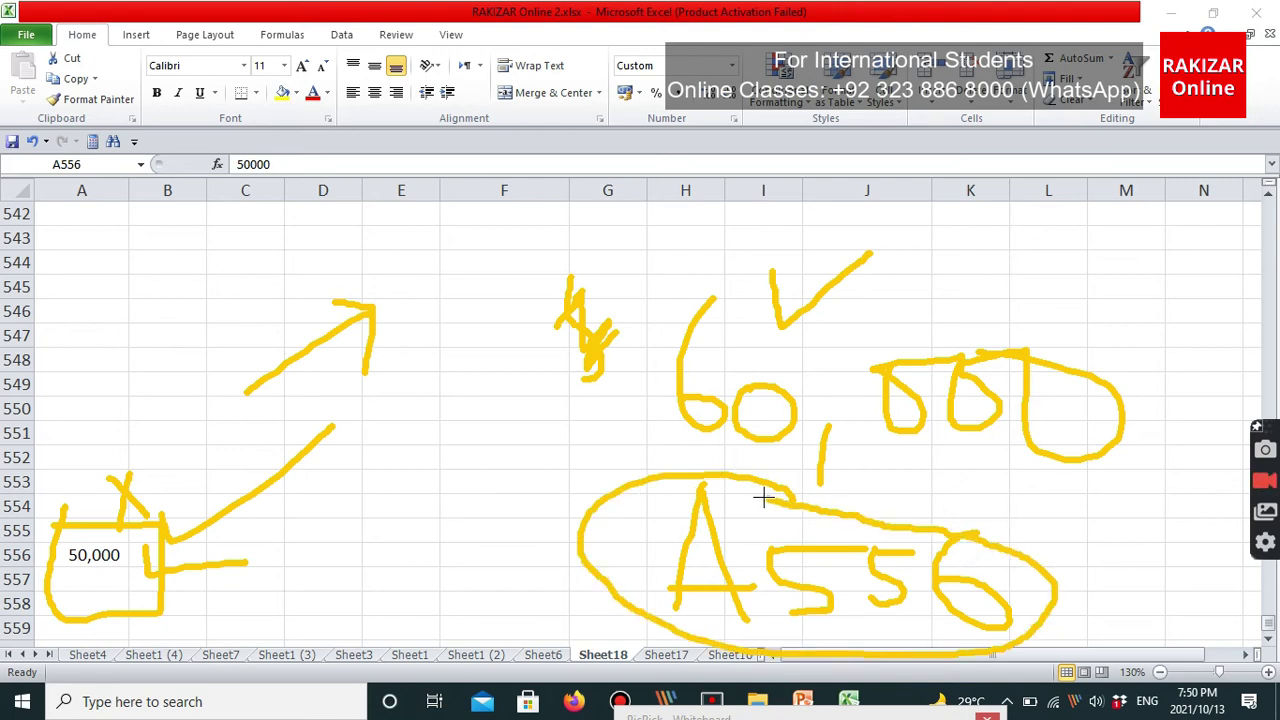
key("Escape")
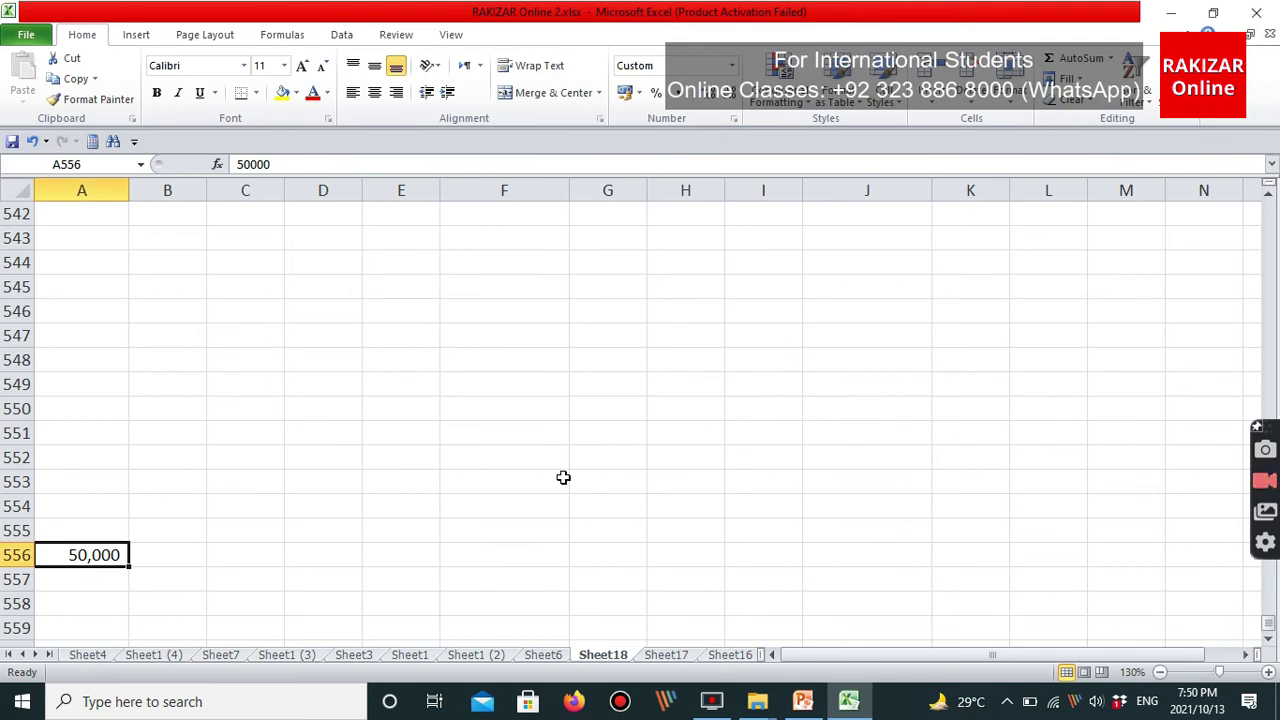
Return to the start of the sheet and enter the cell reference A556 as text in cell D3.
key("ctrl+Home")
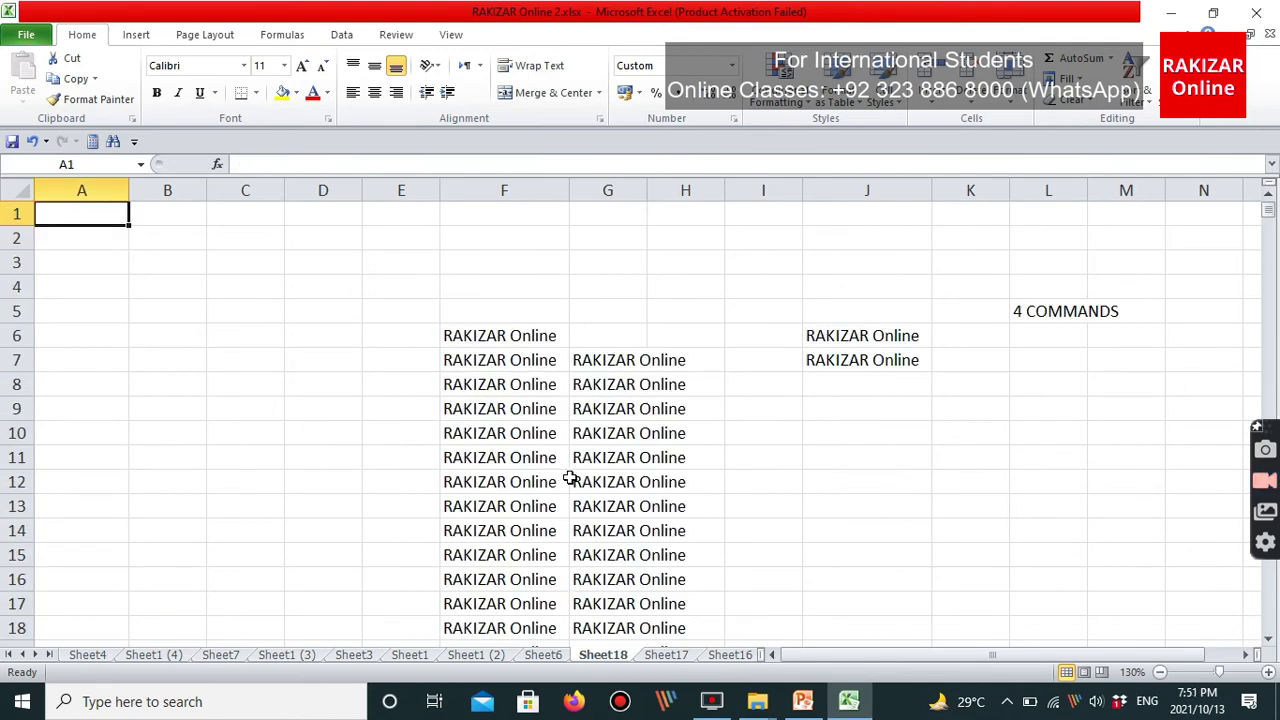
left_click(401, 318)
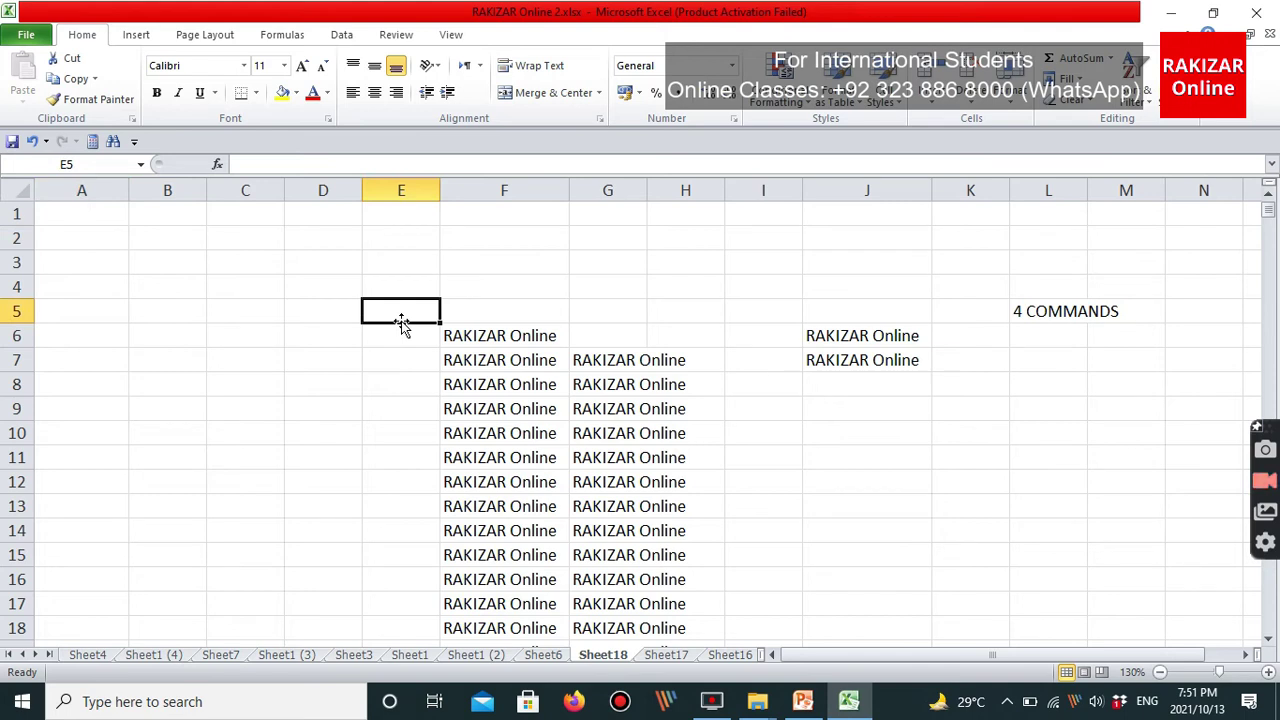
left_click(330, 254)
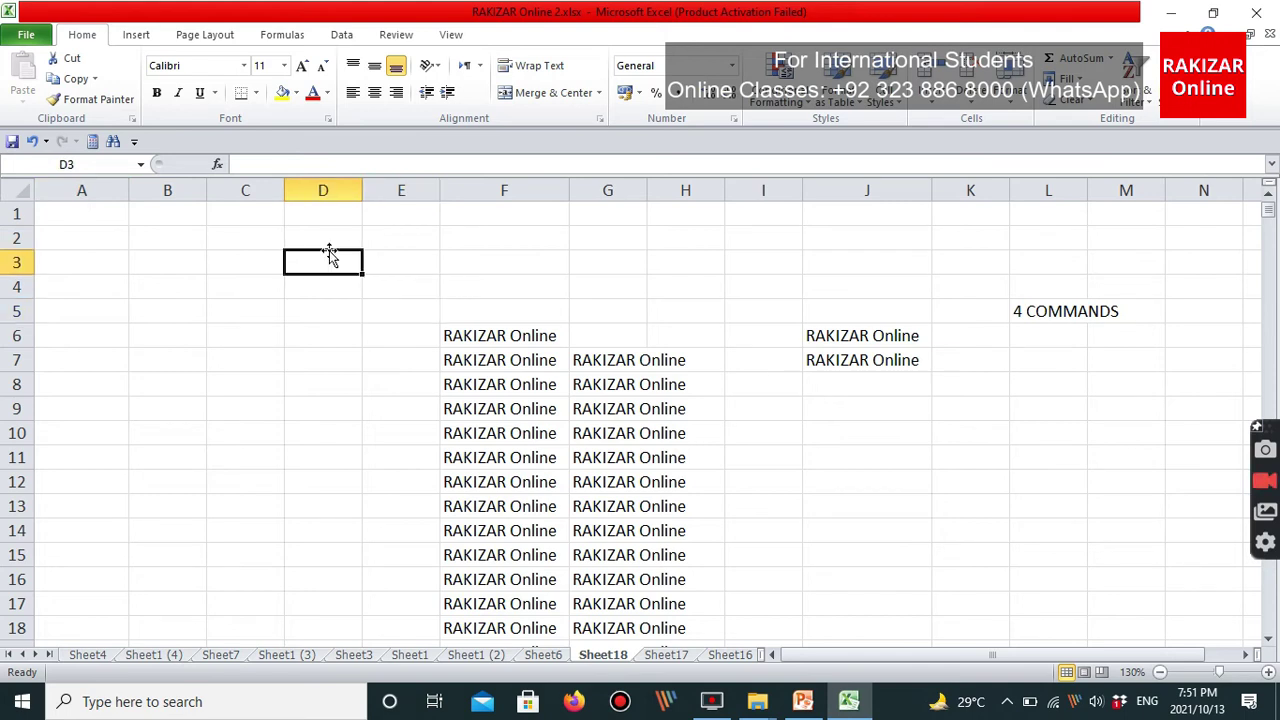
type("A556")
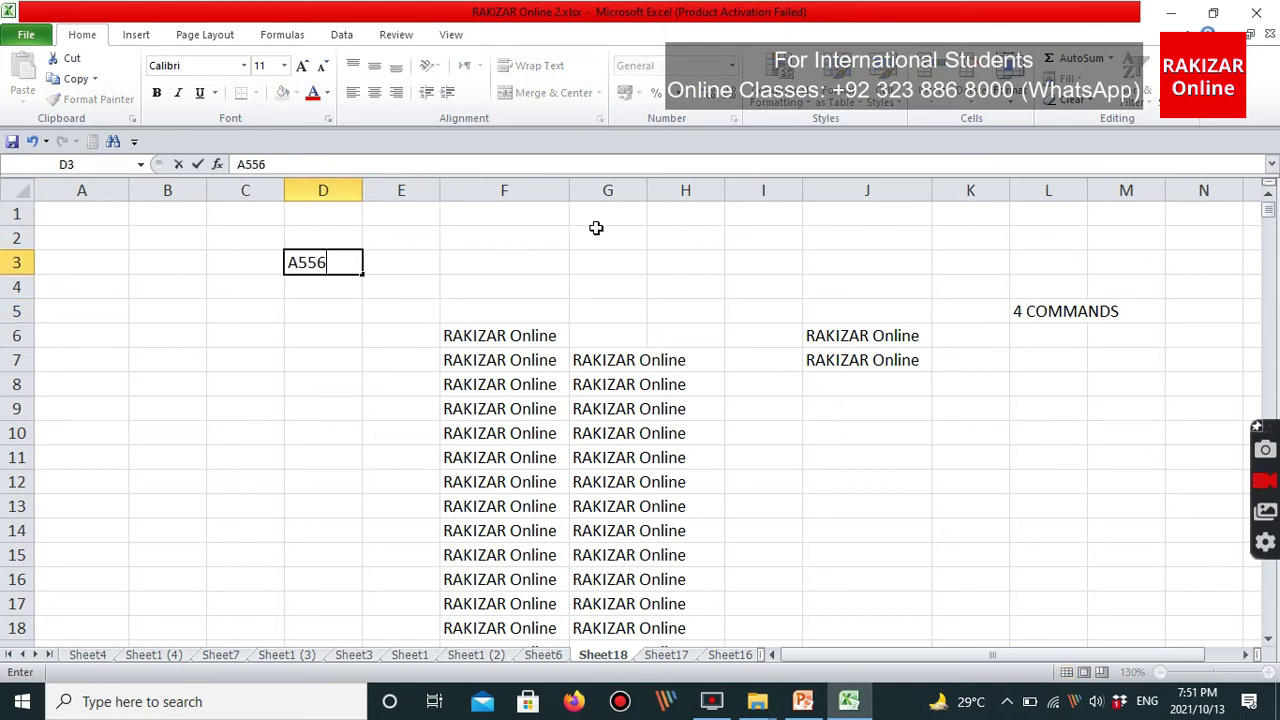
key("Return")
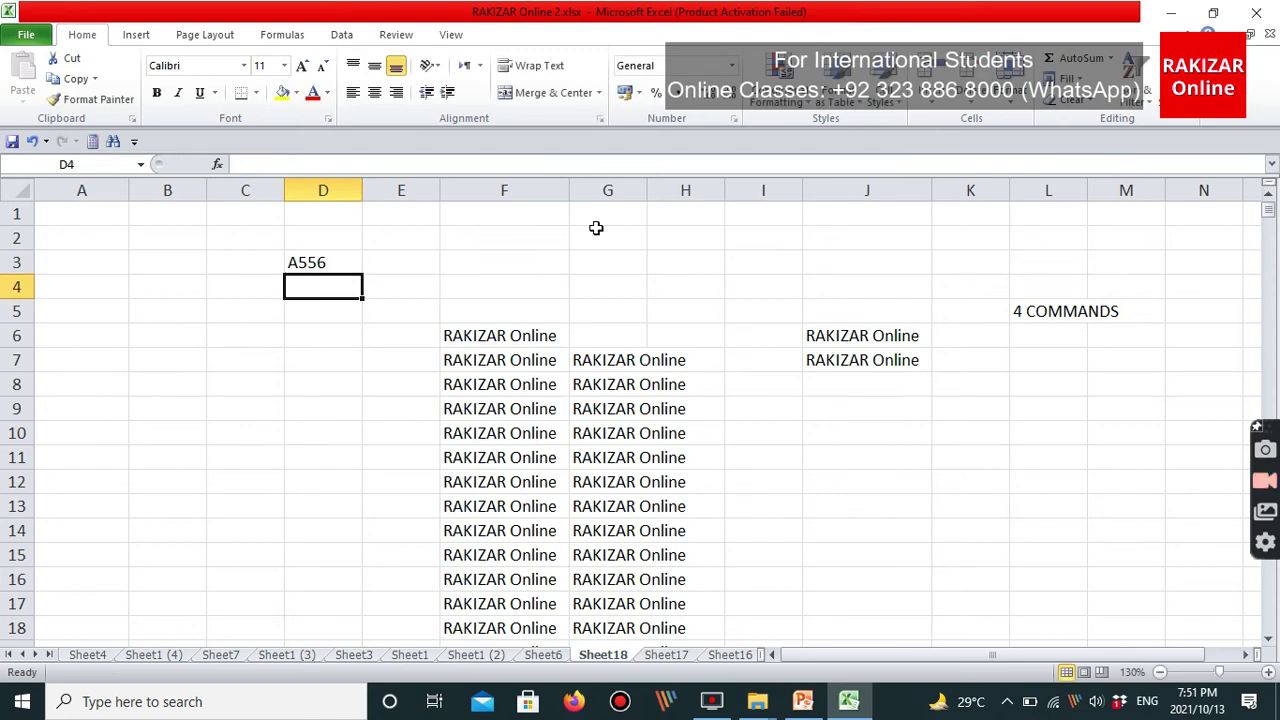
Browse down the sheet to find cell A556, select cells A555 to A560 around it, and return to cell A1.
scroll(308, 462, "down", 2)
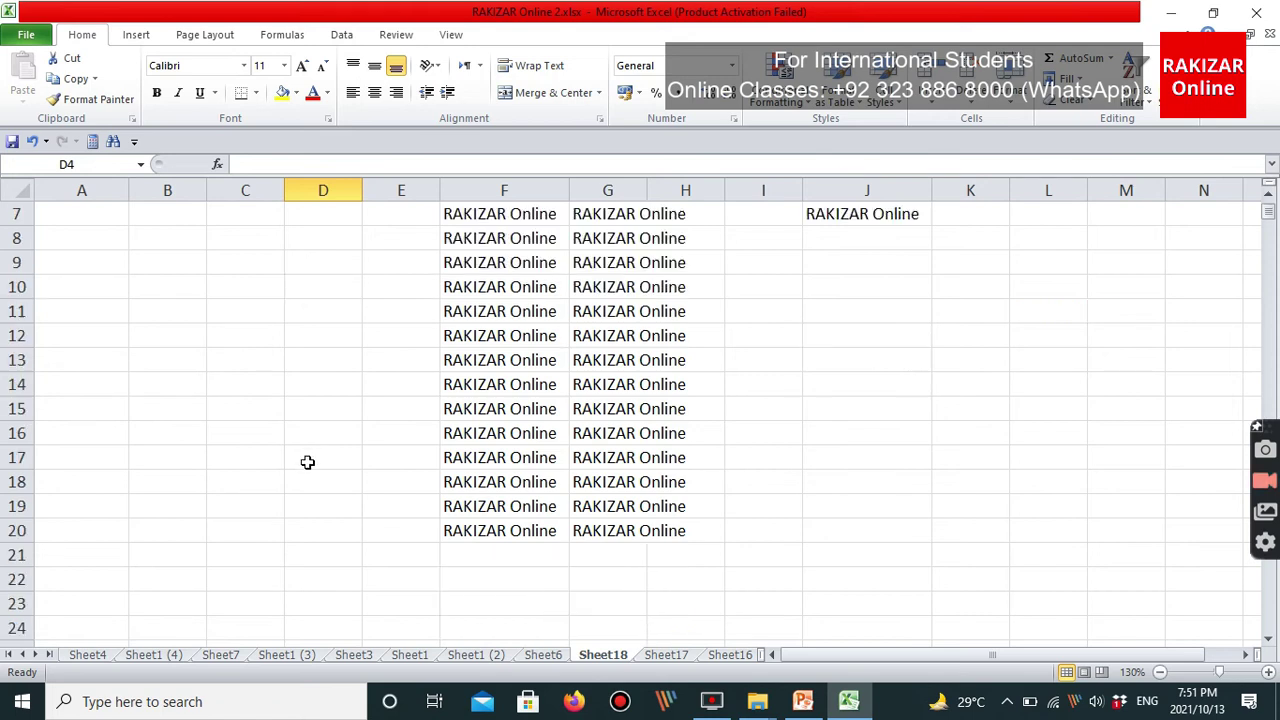
scroll(308, 462, "down", 20)
scroll(316, 469, "down", 20)
scroll(340, 478, "down", 20)
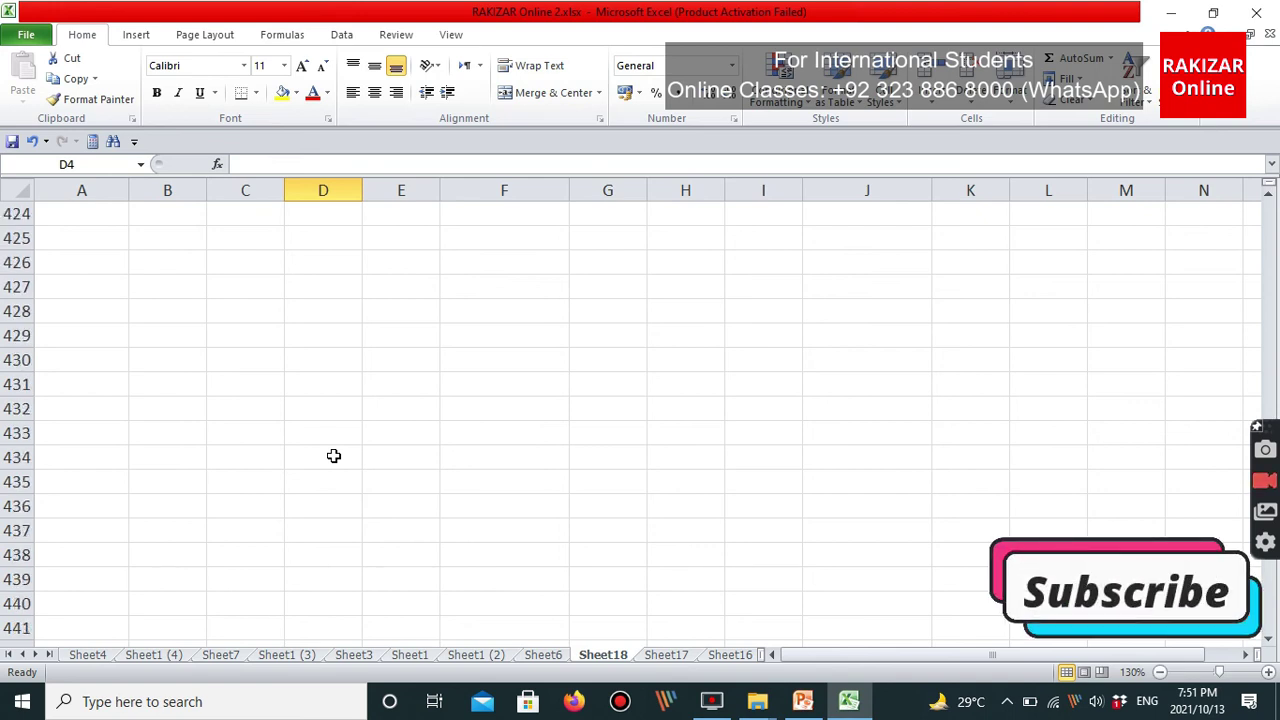
scroll(334, 456, "down", 5)
scroll(334, 456, "down", 20)
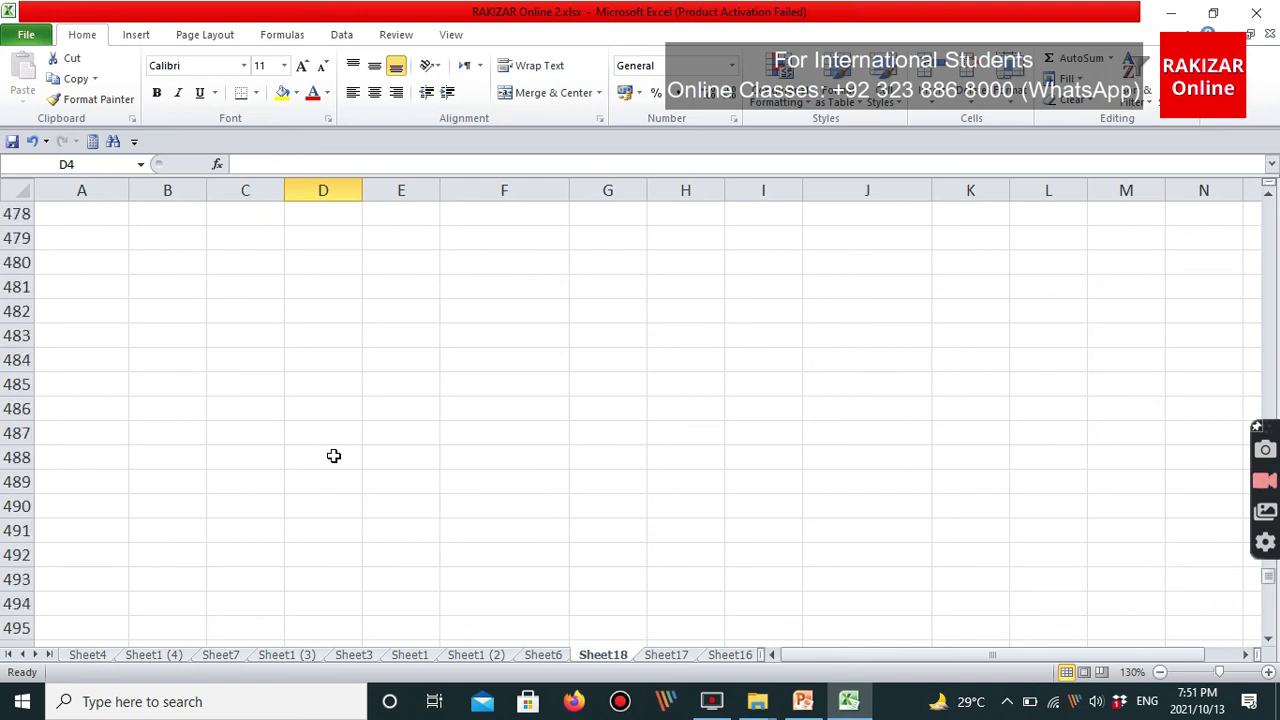
scroll(206, 469, "down", 10)
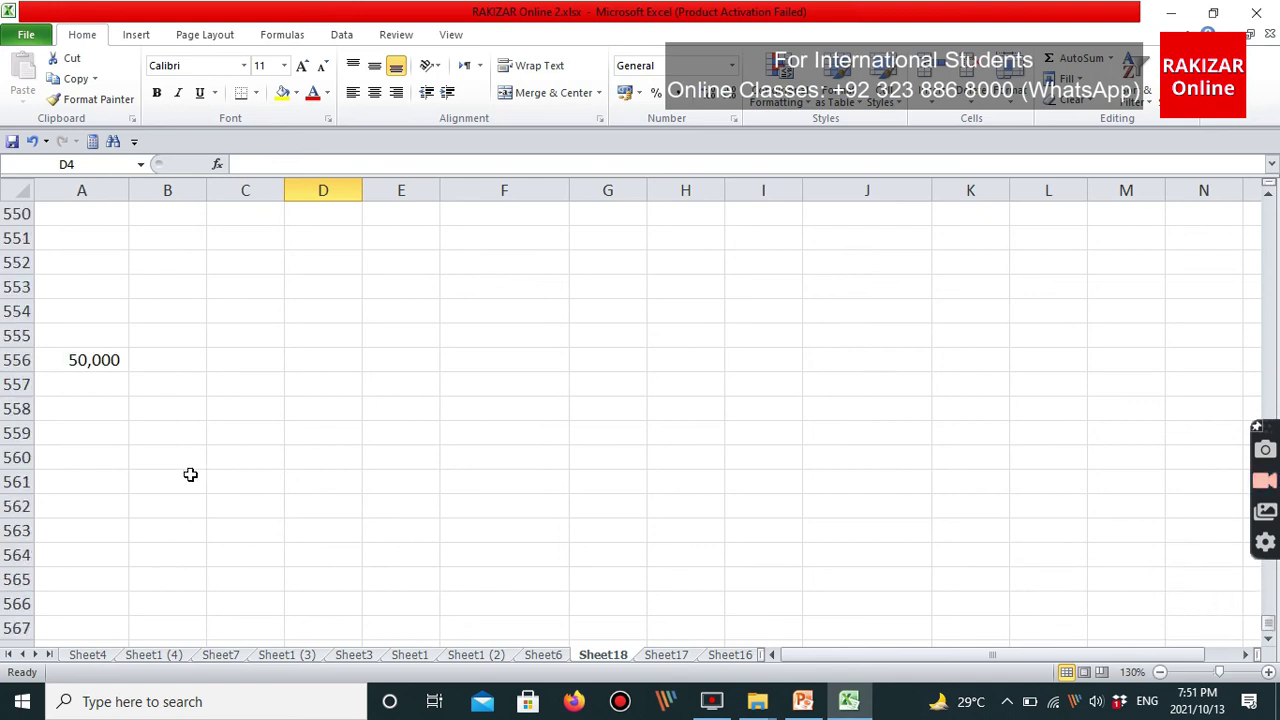
left_click_drag(118, 340, 103, 457)
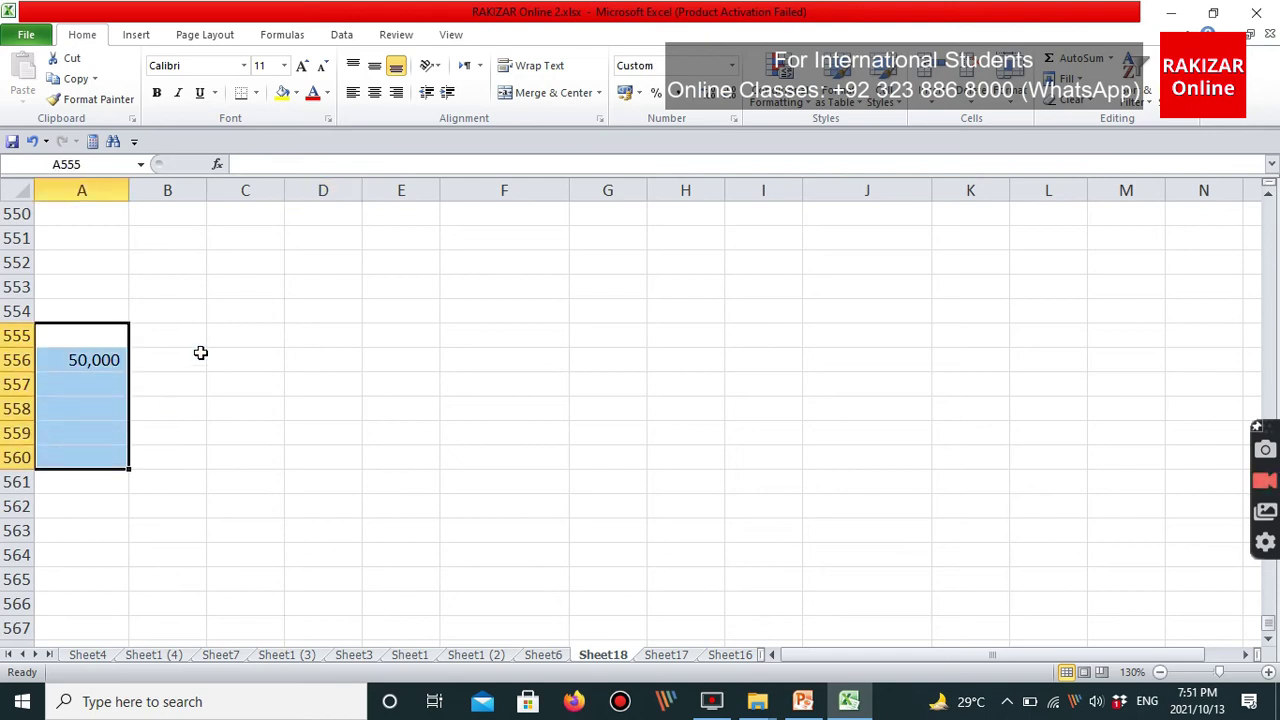
left_click(180, 358)
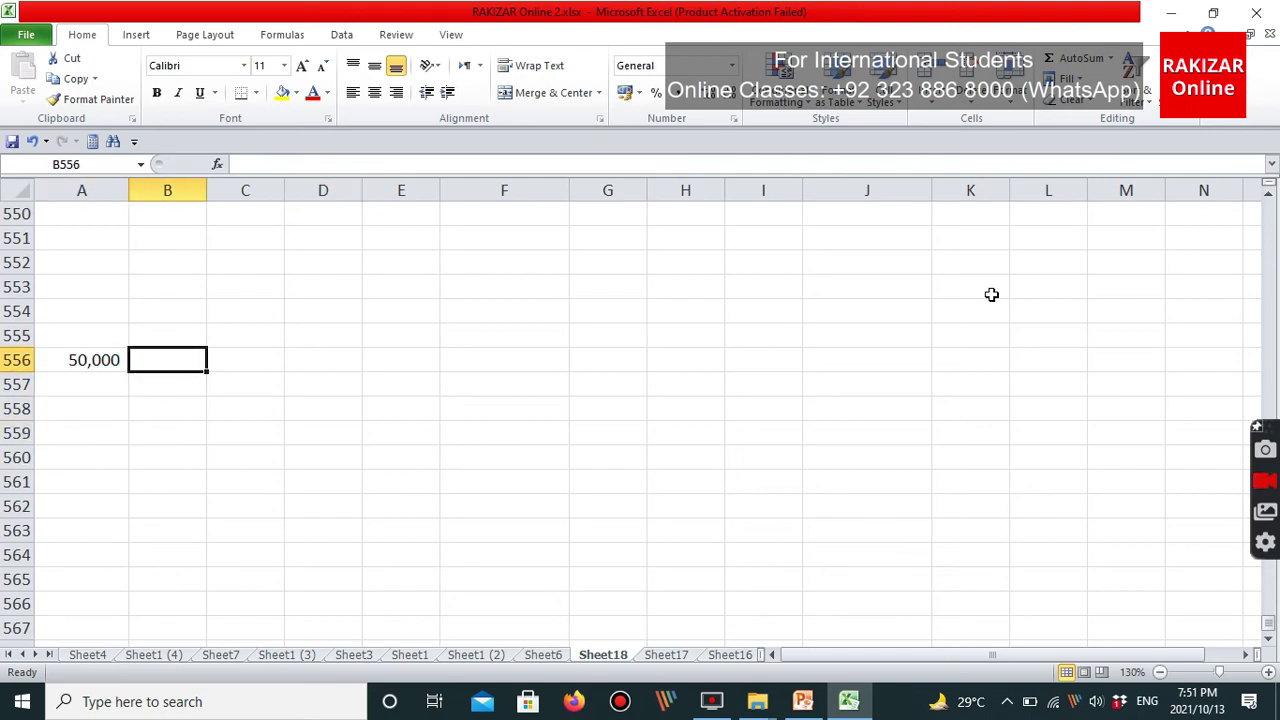
key("ctrl+Home")
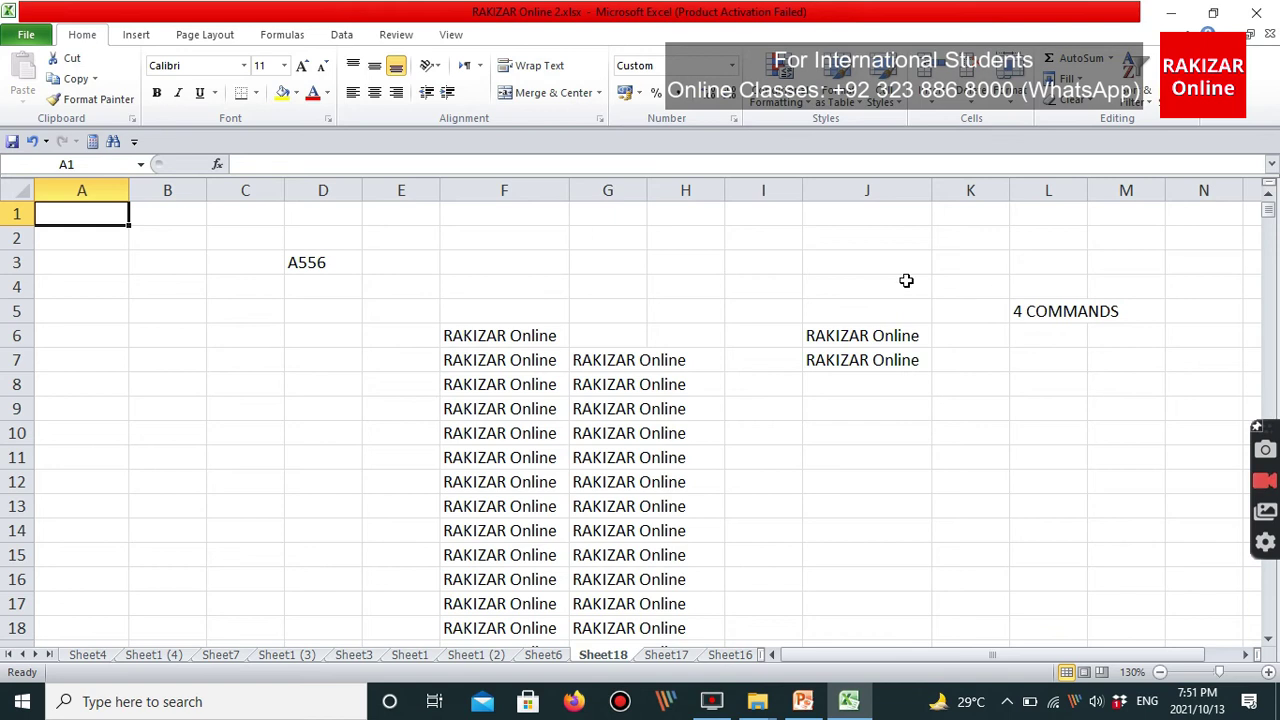
Check the F5 slide in PowerPoint, switch back to Excel, and open the Go To dialog from cell E6, marking it with the annotation pen.
left_click(803, 701)
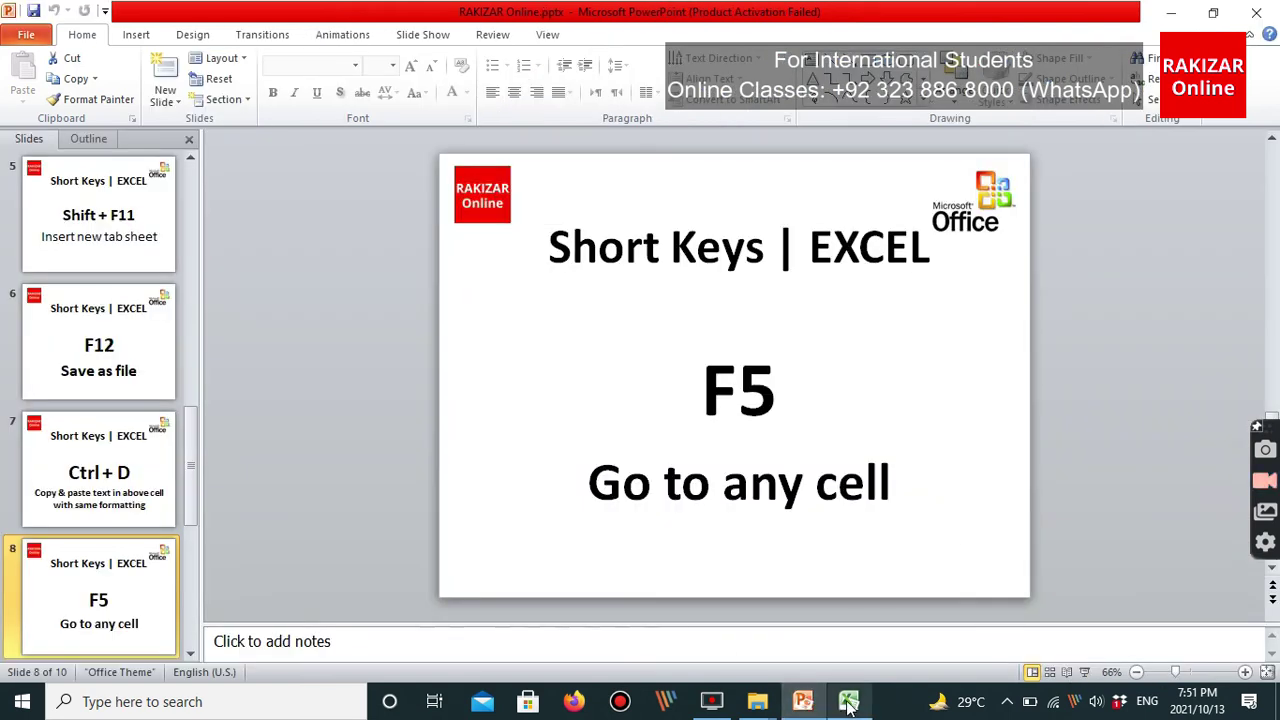
left_click(848, 702)
left_click(367, 338)
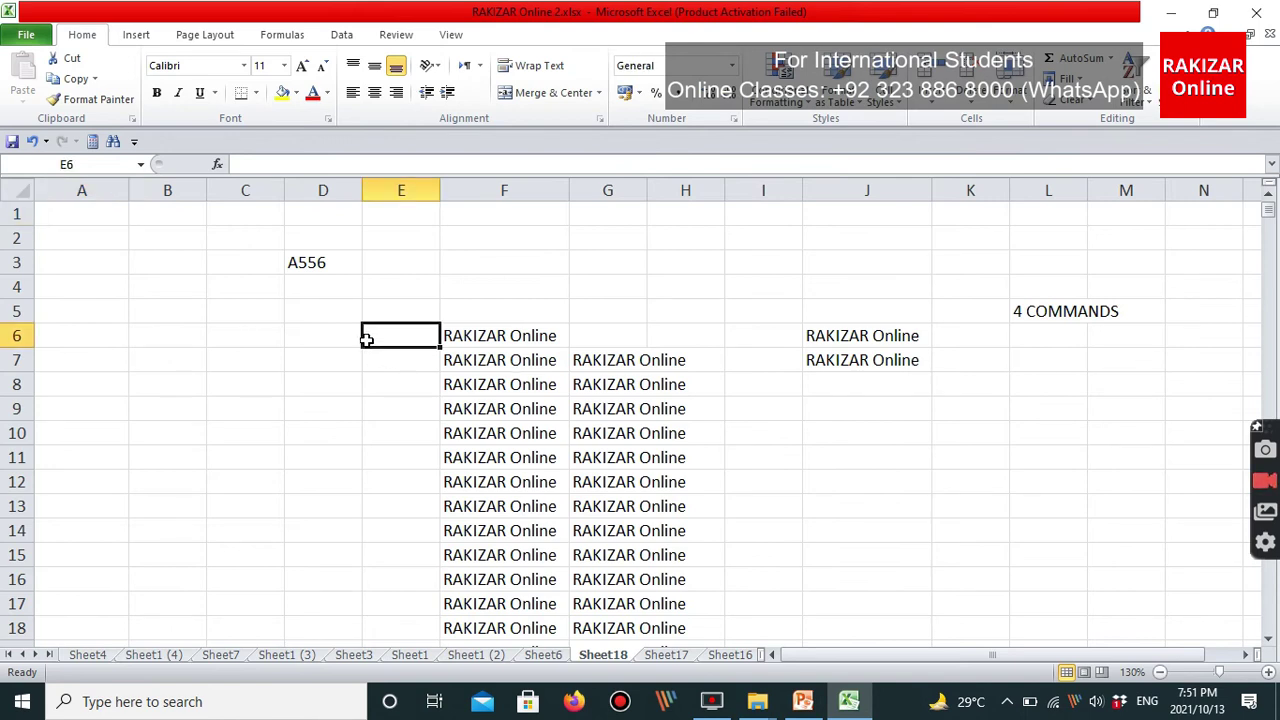
key("ctrl+g")
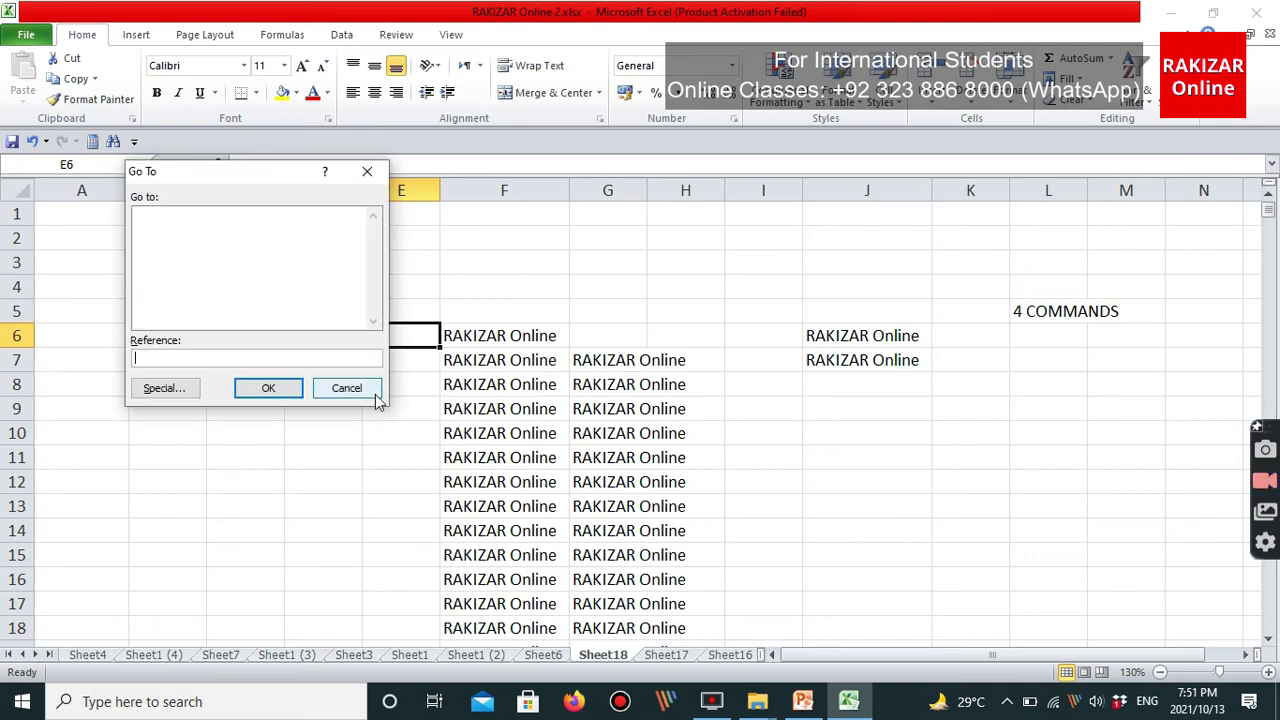
mouse_move(142, 205)
left_mouse_down()
mouse_move(148, 240)
mouse_move(192, 180)
left_mouse_up()
mouse_move(214, 322)
left_mouse_down()
mouse_move(118, 326)
mouse_move(187, 380)
mouse_move(217, 306)
left_mouse_up()
key("Escape")
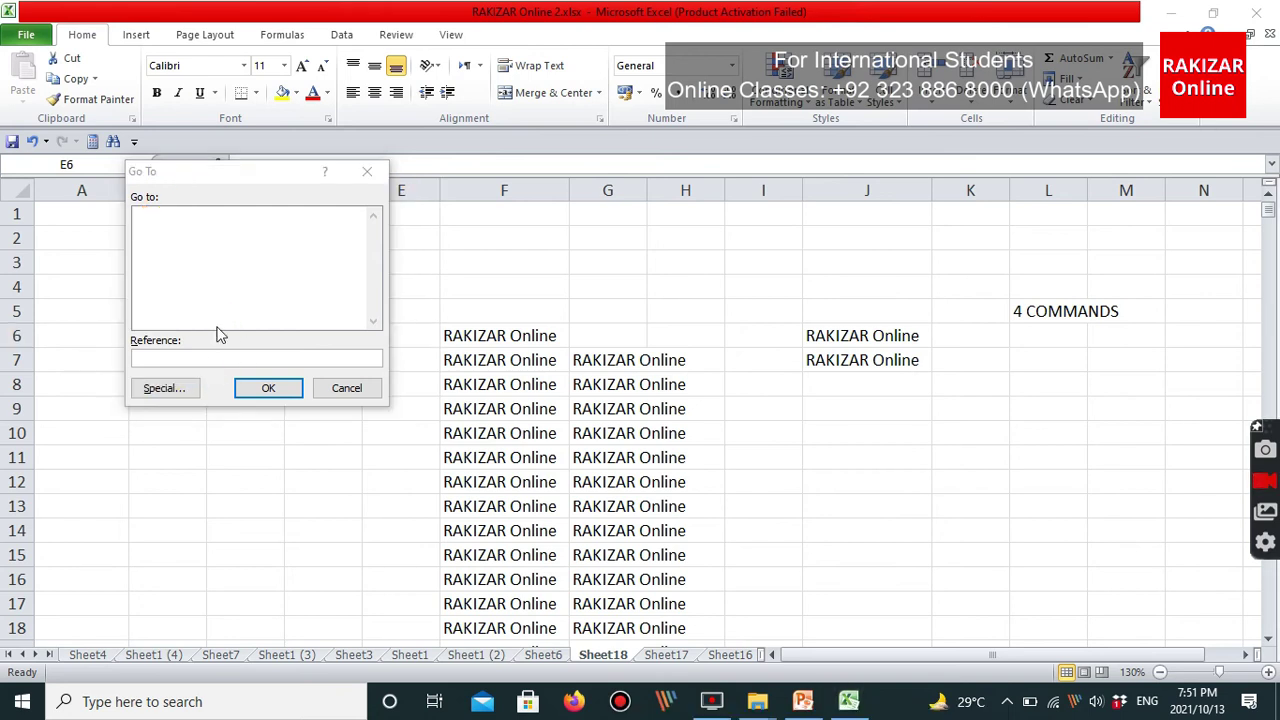
Enter A556 as the Go To reference, mark it with the annotation pen, and go to that cell.
left_click(202, 360)
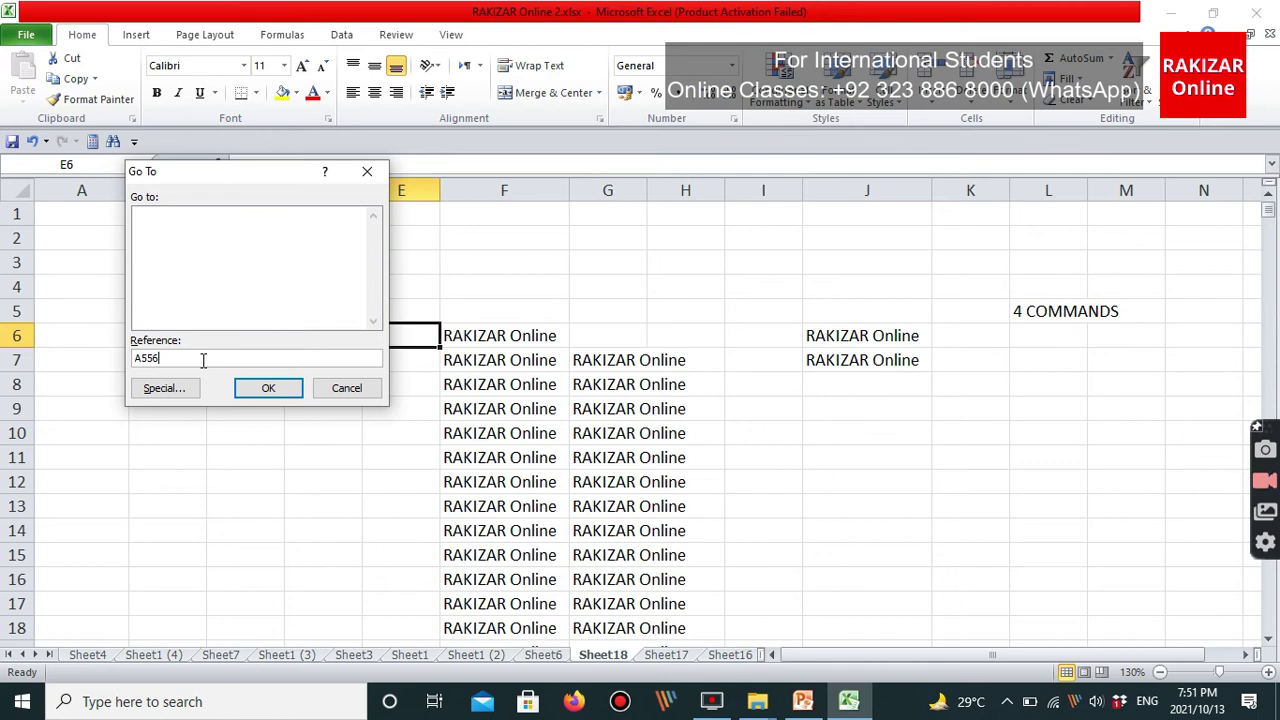
mouse_move(180, 345)
left_mouse_down()
mouse_move(234, 337)
mouse_move(247, 311)
left_mouse_up()
key("Escape")
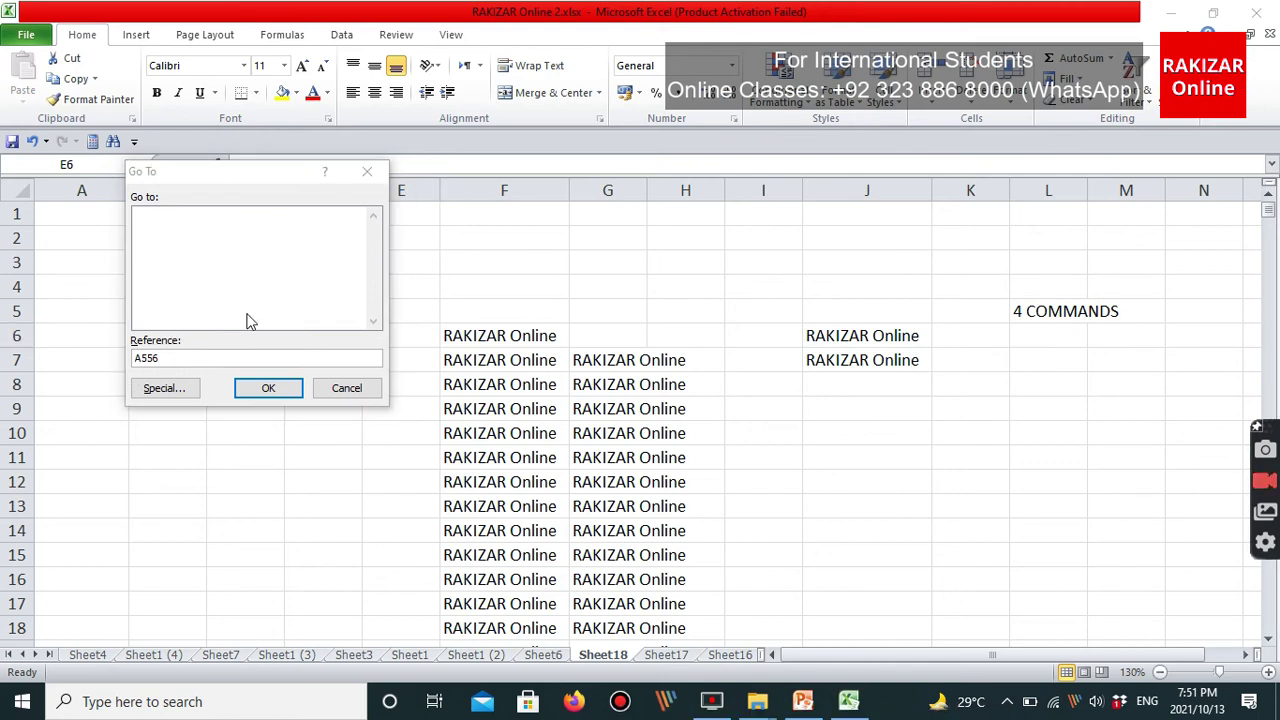
left_click(268, 390)
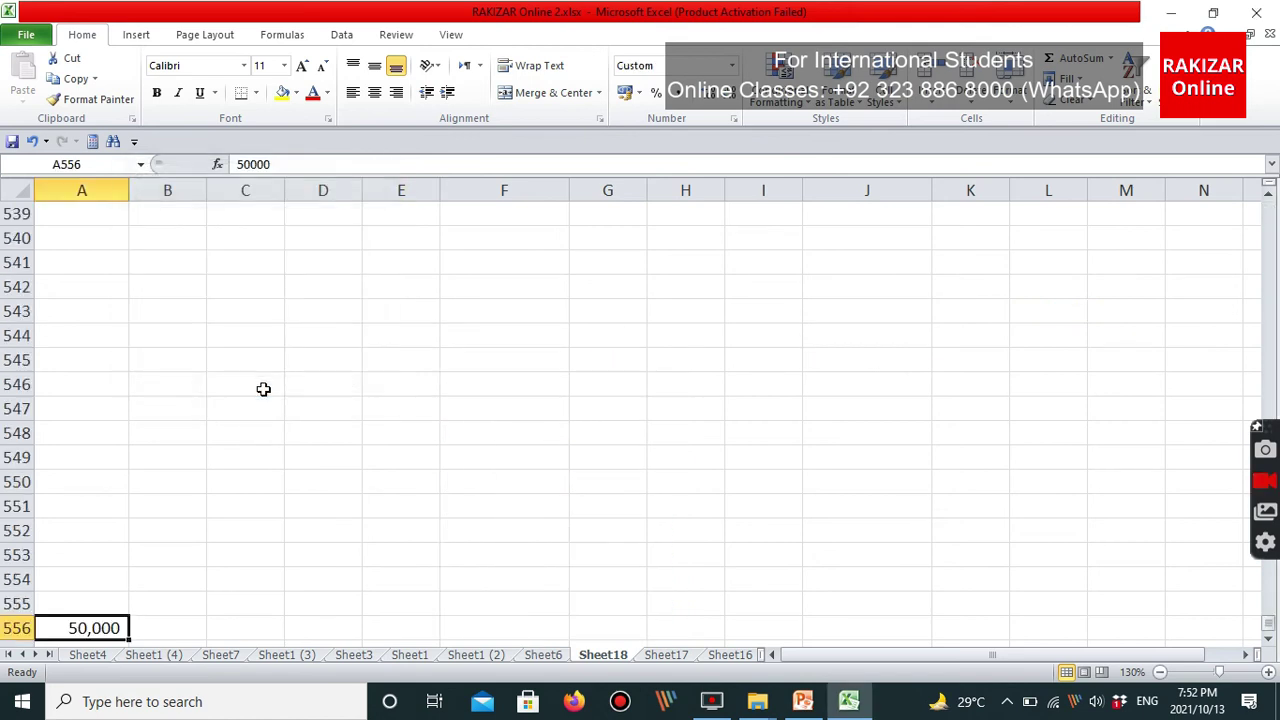
scroll(259, 445, "down", 2)
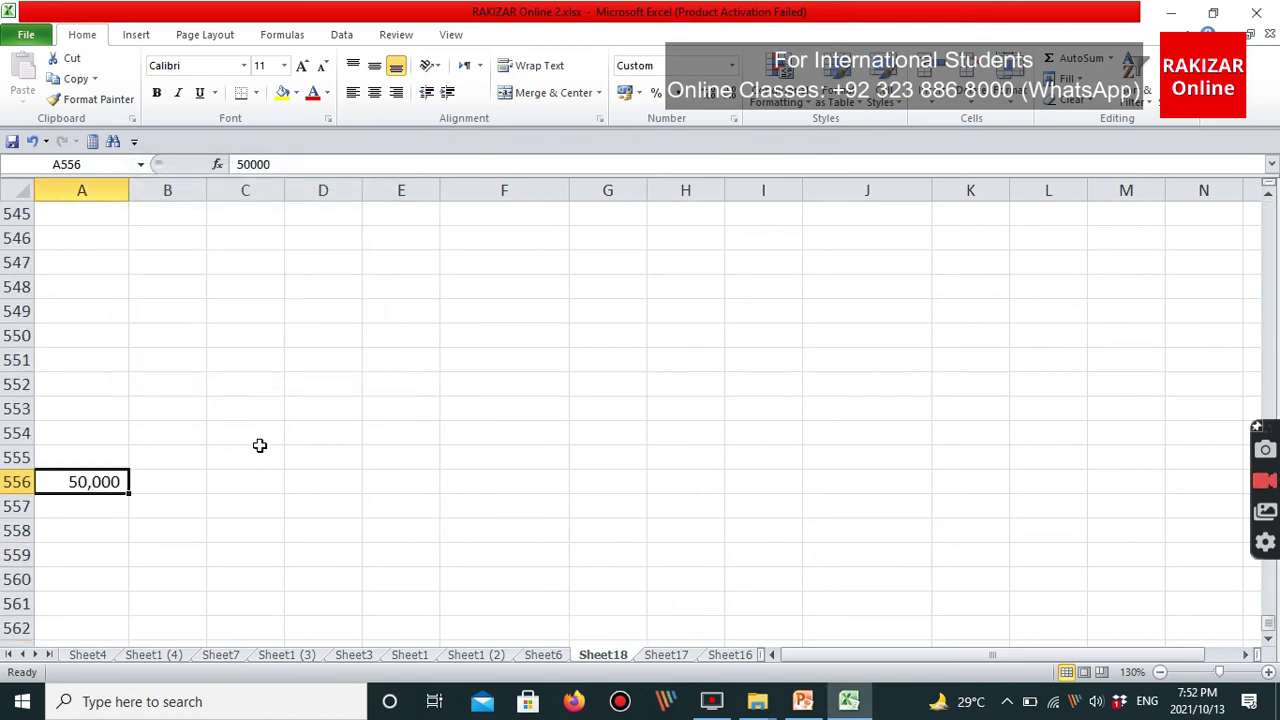
Switch to PowerPoint, show the "Ctrl + F2 Preview" slide, circle and tick its text with the annotation pen, and clear the marks.
key("alt")
key("alt+Tab")
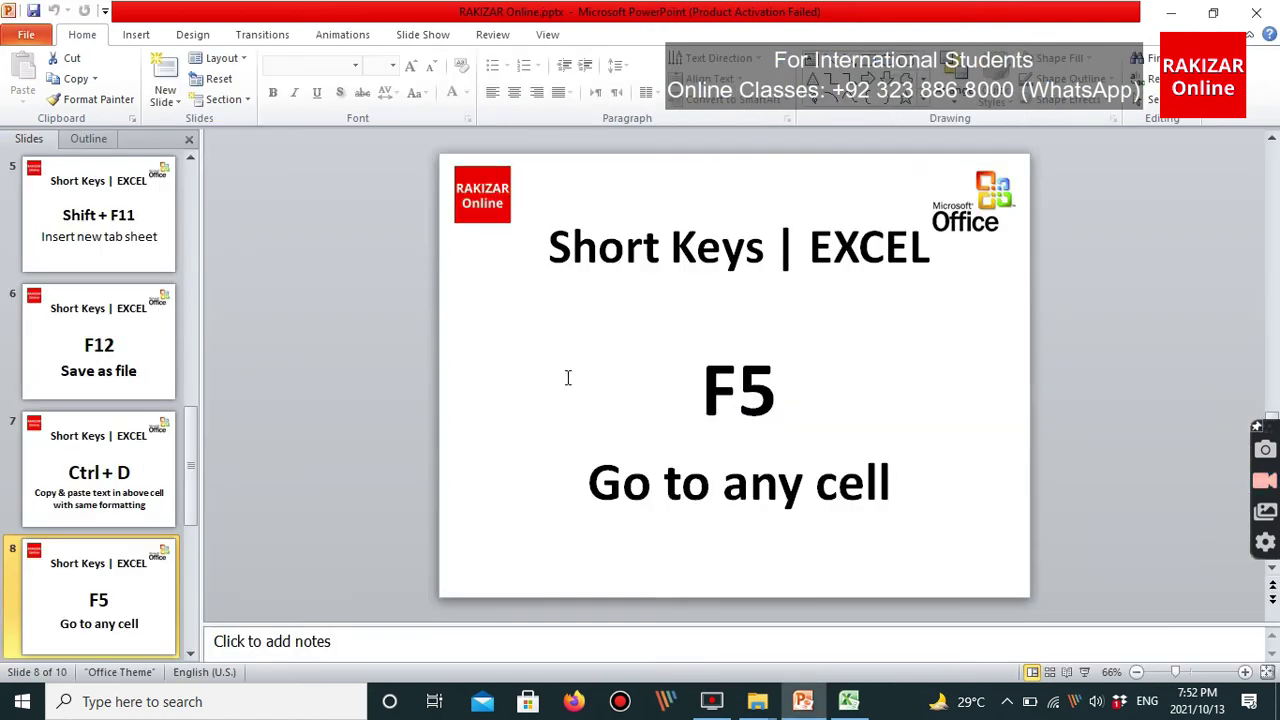
key("alt+Tab")
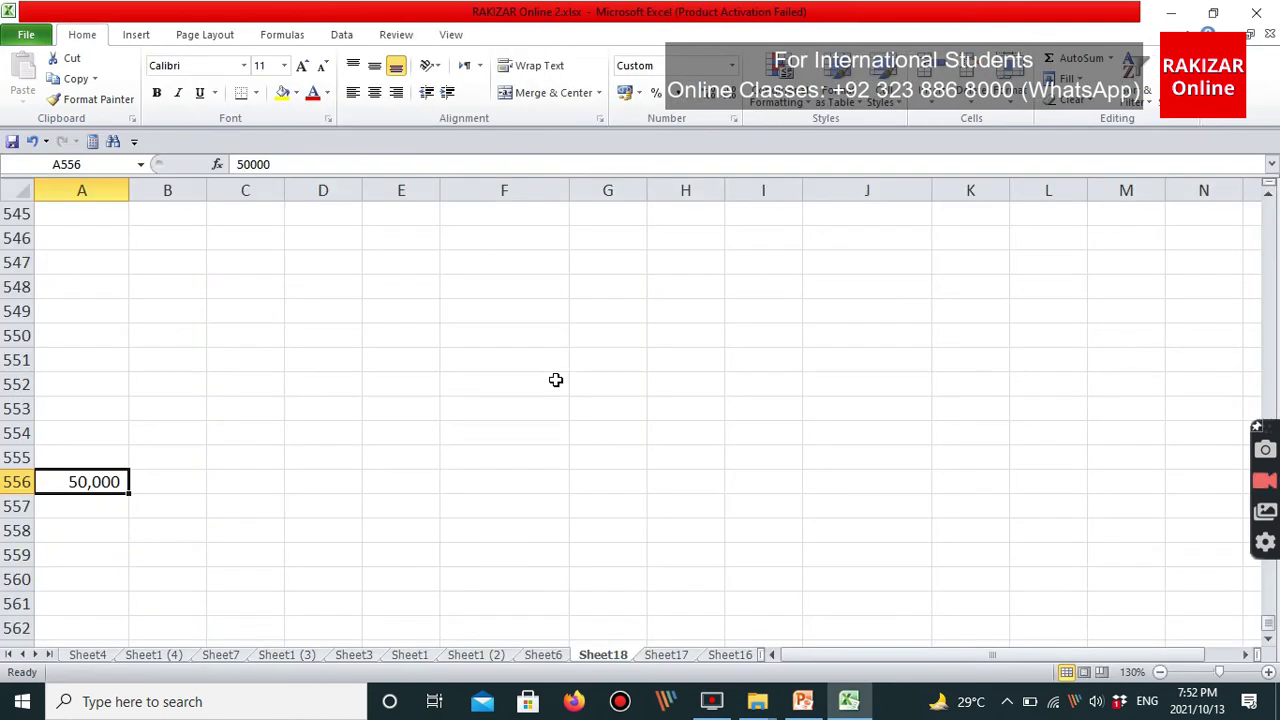
key("alt+Tab")
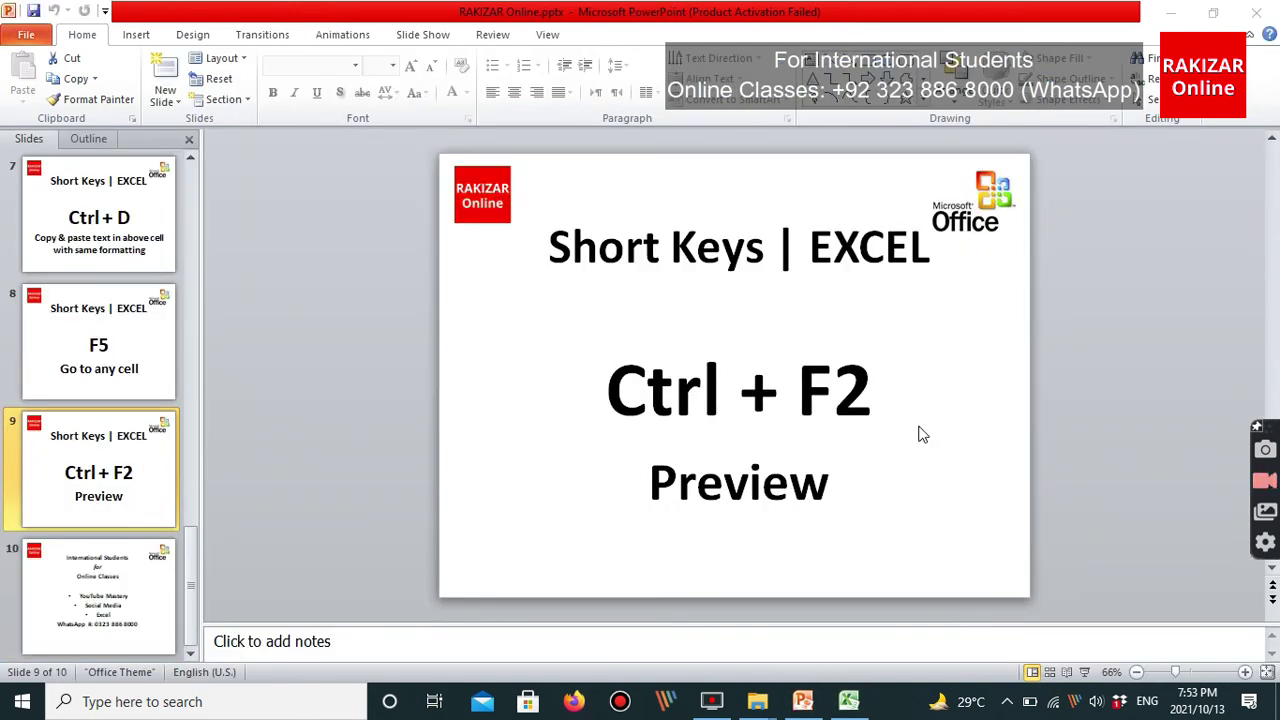
key("ctrl+shift+w")
mouse_move(857, 337)
left_mouse_down()
mouse_move(623, 329)
mouse_move(905, 242)
left_mouse_up()
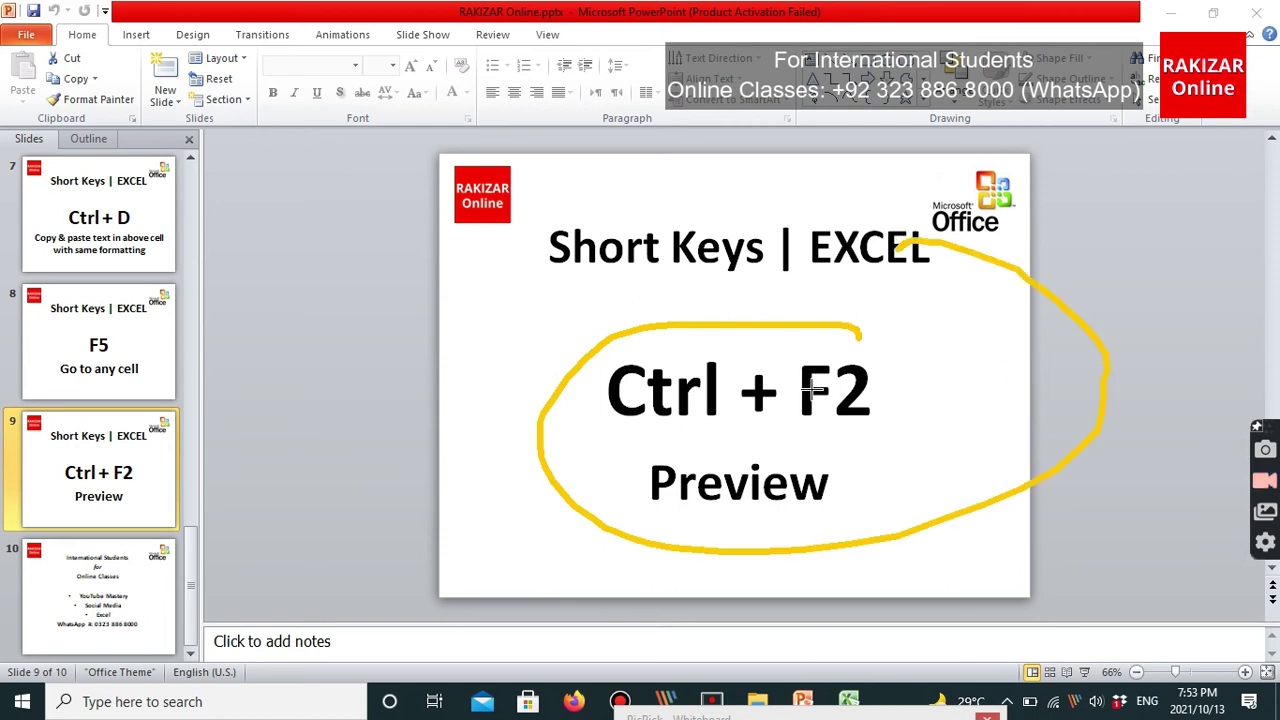
left_click_drag(749, 338, 781, 326)
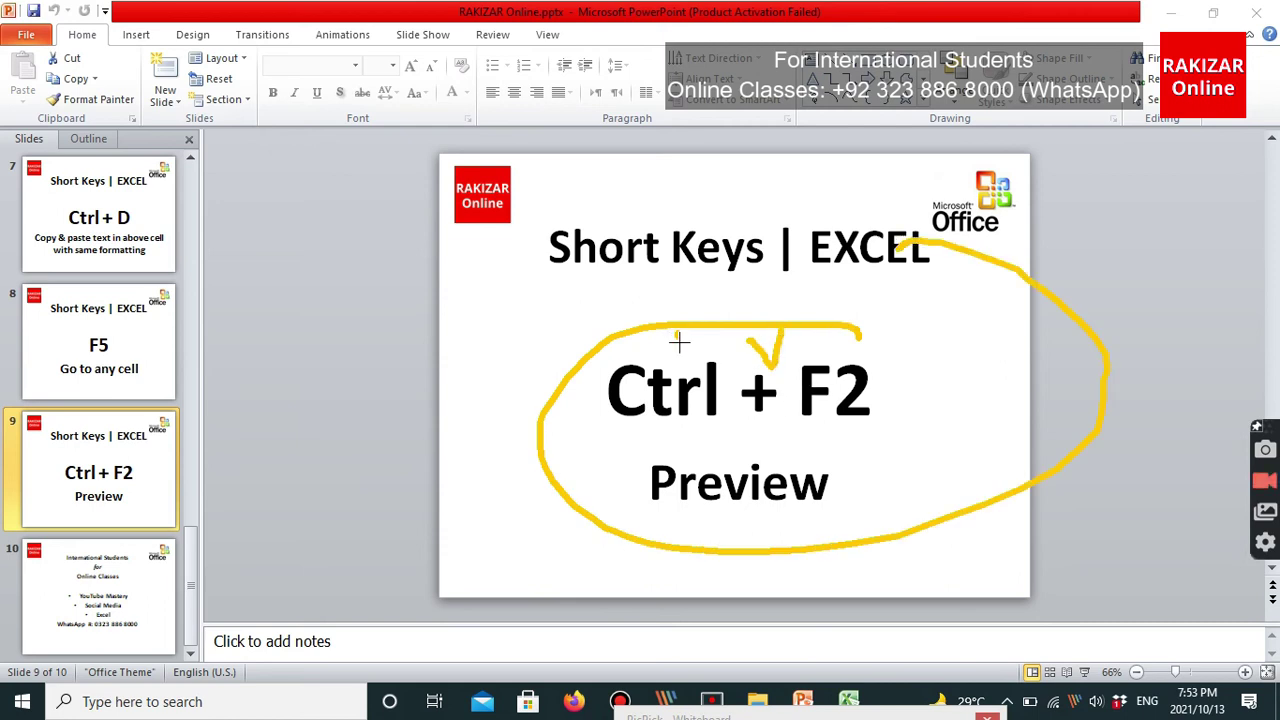
key("Escape")
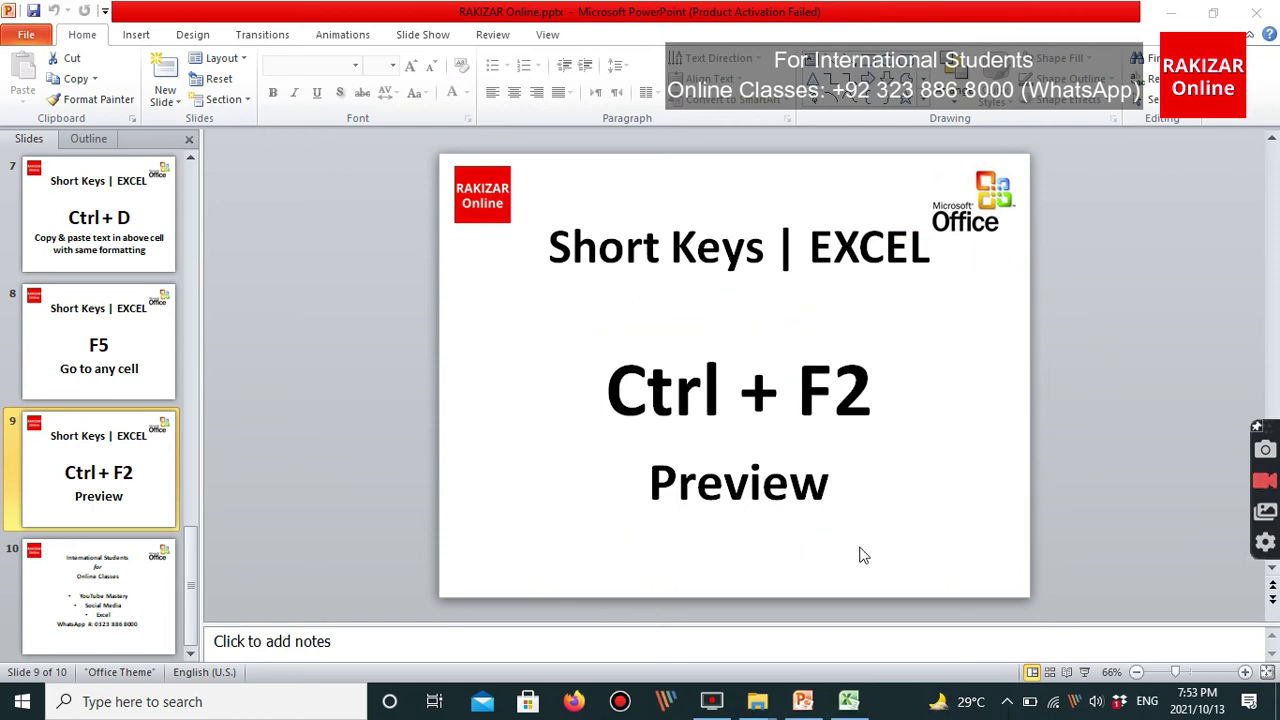
Switch back to Excel, return to cell A1, outline the sheet's contents with the annotation pen, and clear the mark.
left_click(848, 701)
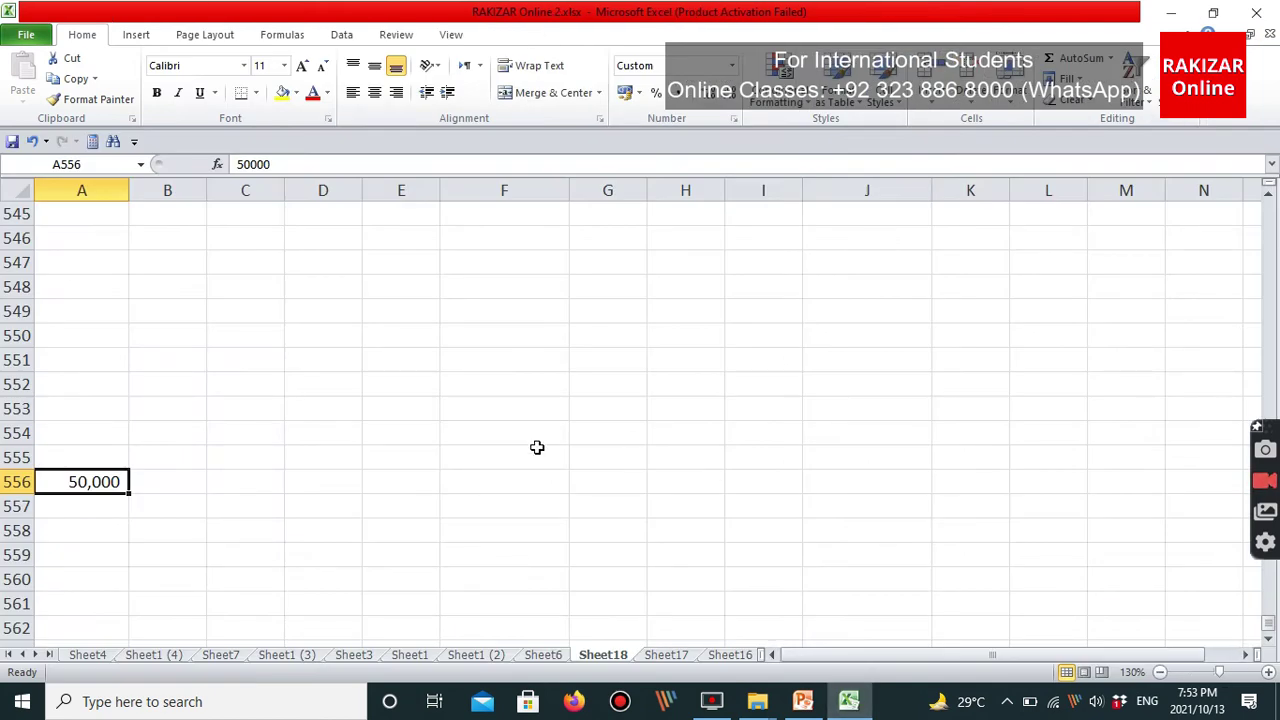
key("ctrl+Home")
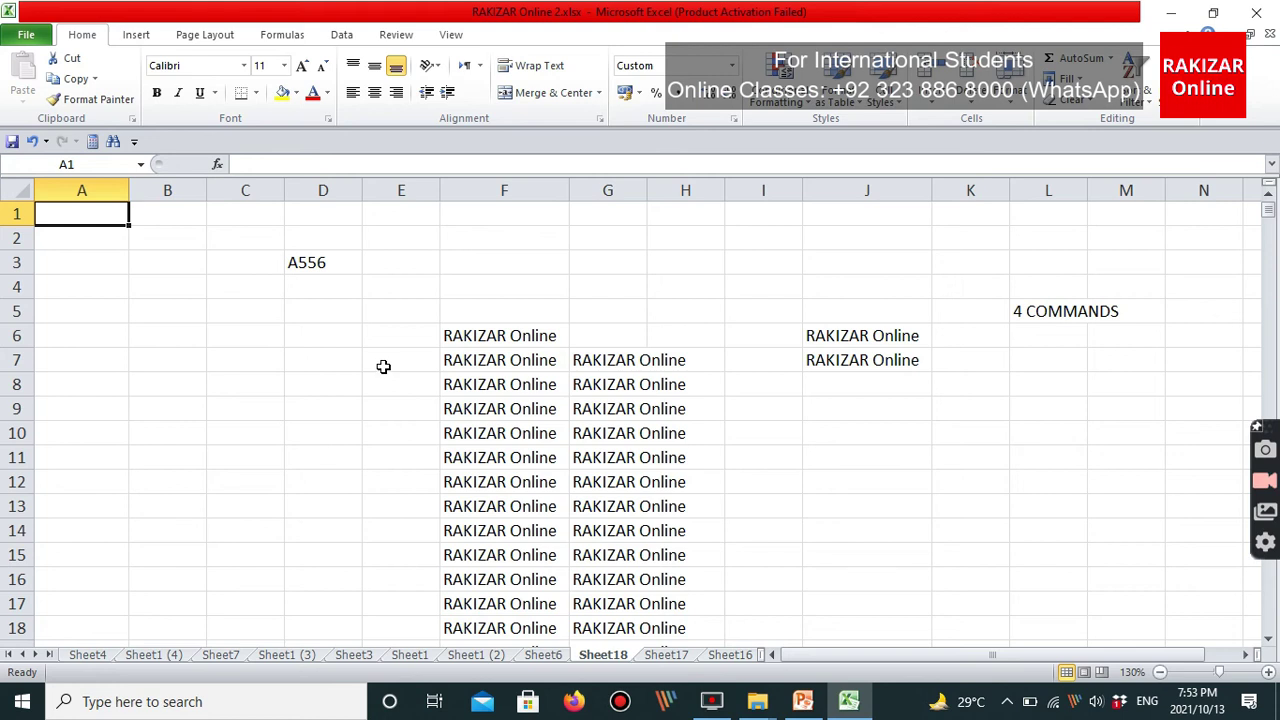
key("alt")
mouse_move(89, 212)
left_mouse_down()
mouse_move(1000, 206)
mouse_move(1110, 544)
mouse_move(229, 343)
left_mouse_up()
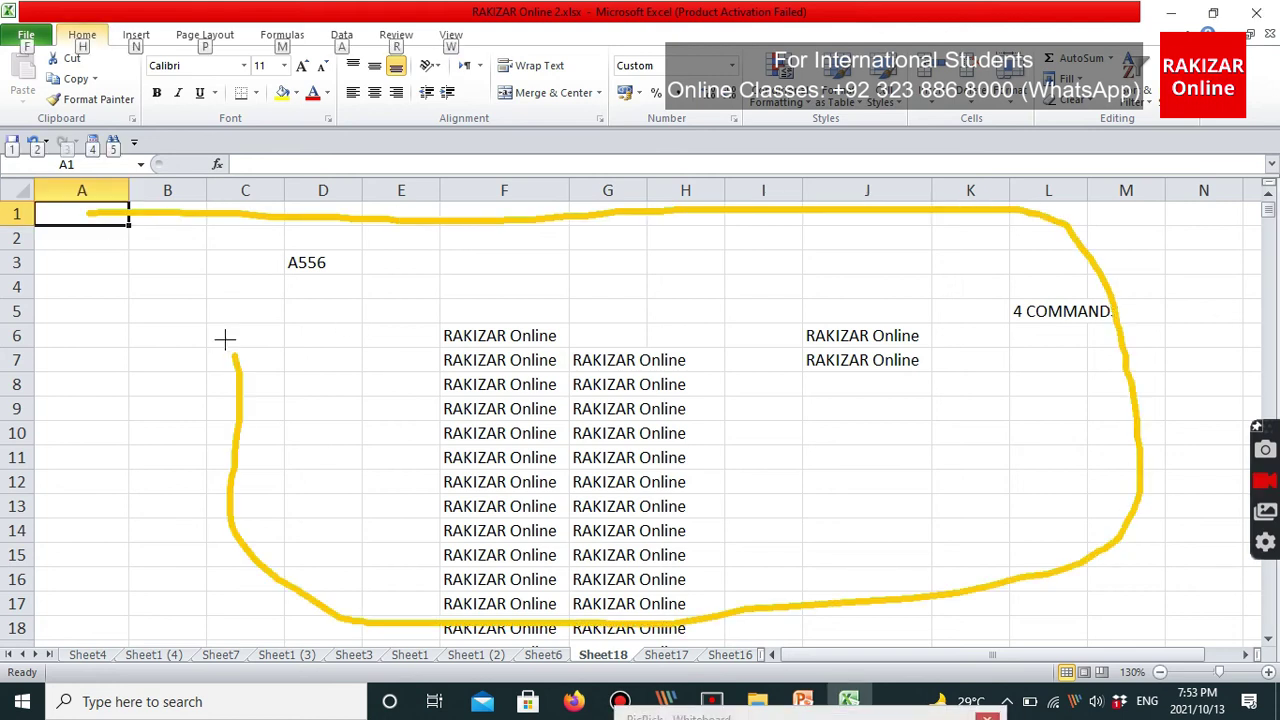
key("Escape")
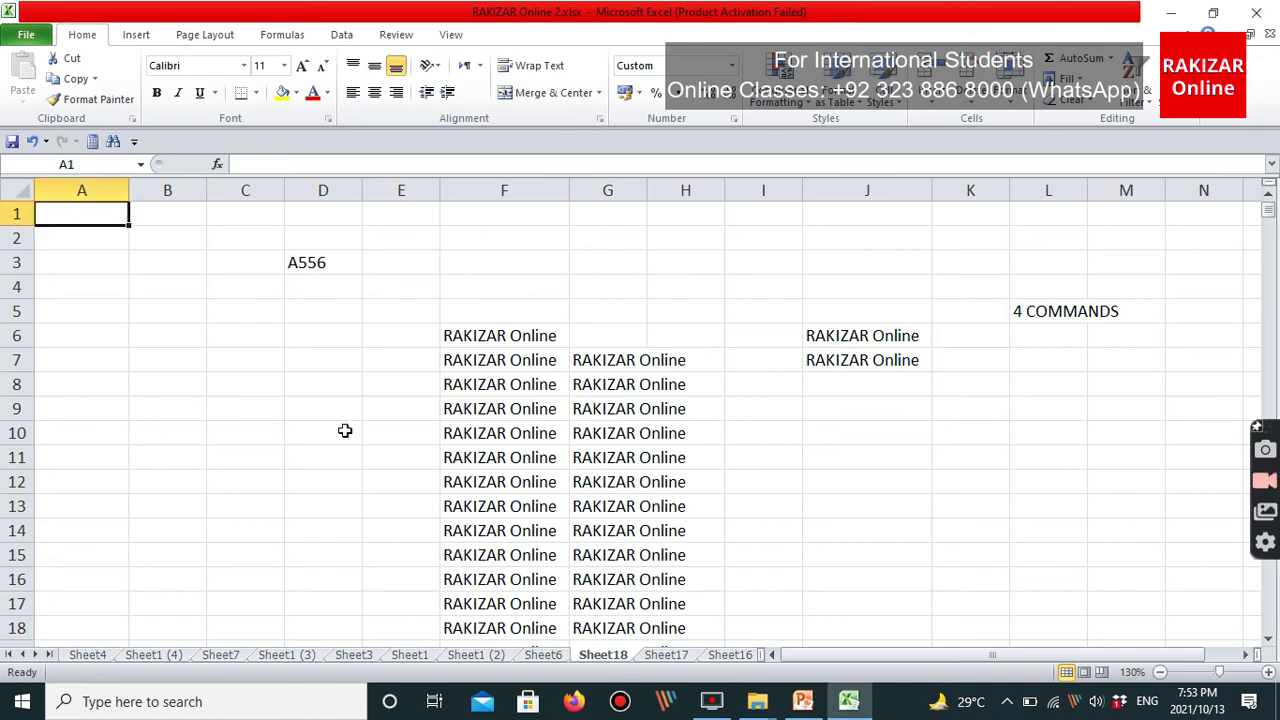
Open the print preview, circle the page counter, and handwrite "A556" on the previewed page with the annotation pen.
key("ctrl+p")
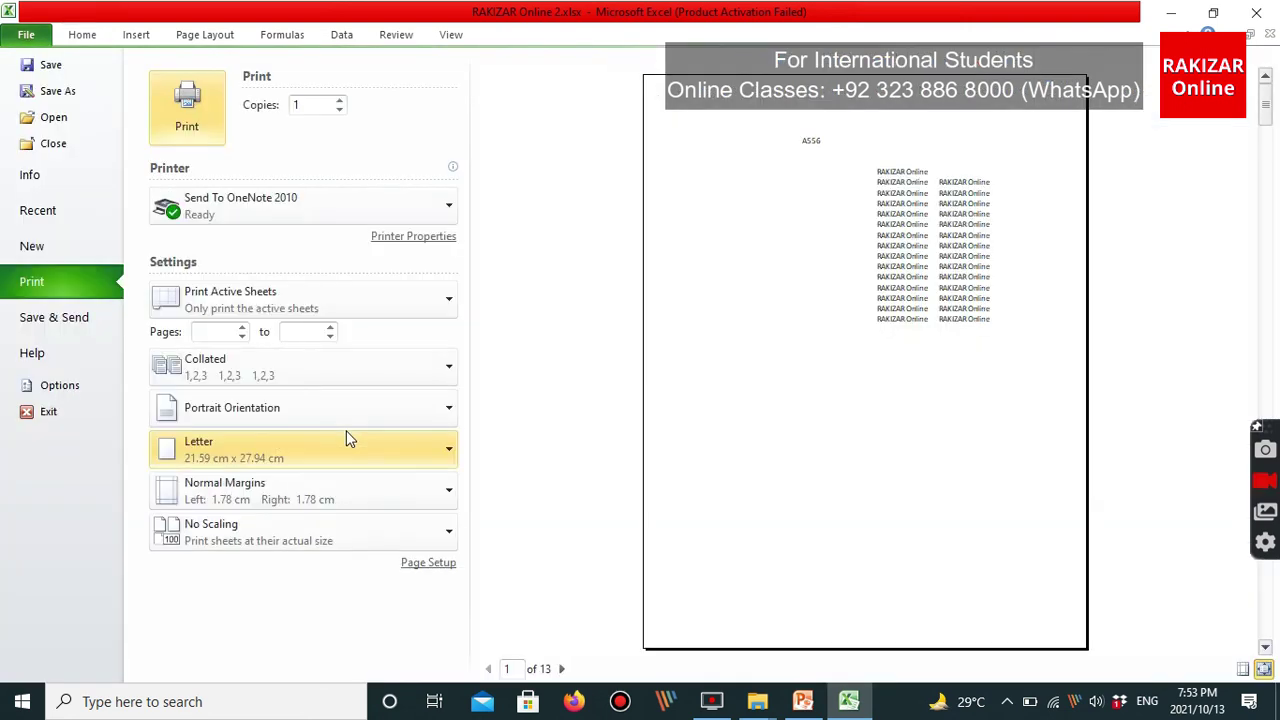
key("alt+w")
mouse_move(577, 642)
left_mouse_down()
mouse_move(450, 664)
mouse_move(585, 682)
mouse_move(547, 614)
left_mouse_up()
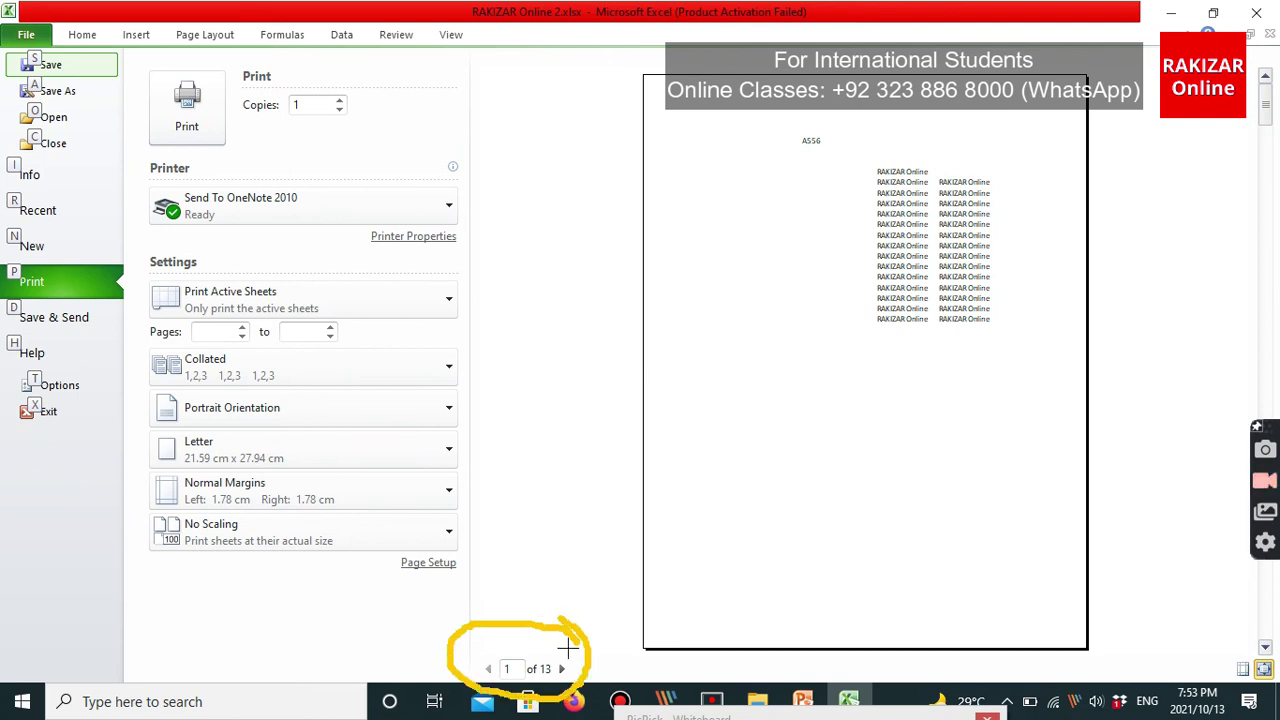
mouse_move(674, 623)
left_mouse_down()
mouse_move(681, 665)
mouse_move(716, 628)
left_mouse_up()
left_click_drag(722, 478, 723, 562)
mouse_move(734, 486)
left_mouse_down()
mouse_move(753, 558)
mouse_move(778, 533)
mouse_move(806, 574)
left_mouse_up()
mouse_move(795, 509)
left_mouse_down()
mouse_move(848, 505)
mouse_move(872, 584)
left_mouse_up()
left_click_drag(842, 506, 884, 505)
left_click_drag(940, 468, 858, 545)
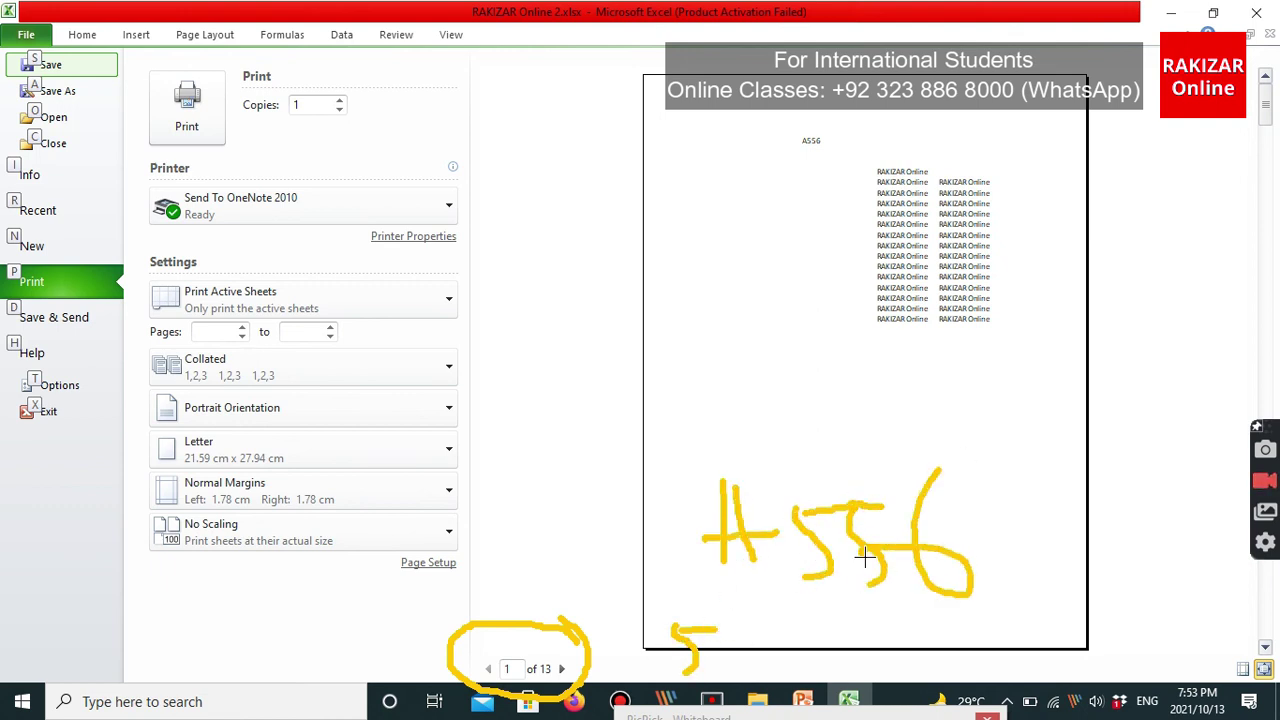
Draw a line and an outline on the previewed page with the annotation pen, clear all annotations, and close the print preview.
left_click_drag(862, 345, 876, 480)
mouse_move(696, 124)
left_mouse_down()
mouse_move(994, 163)
mouse_move(974, 634)
mouse_move(690, 498)
left_mouse_up()
left_click_drag(695, 451, 690, 110)
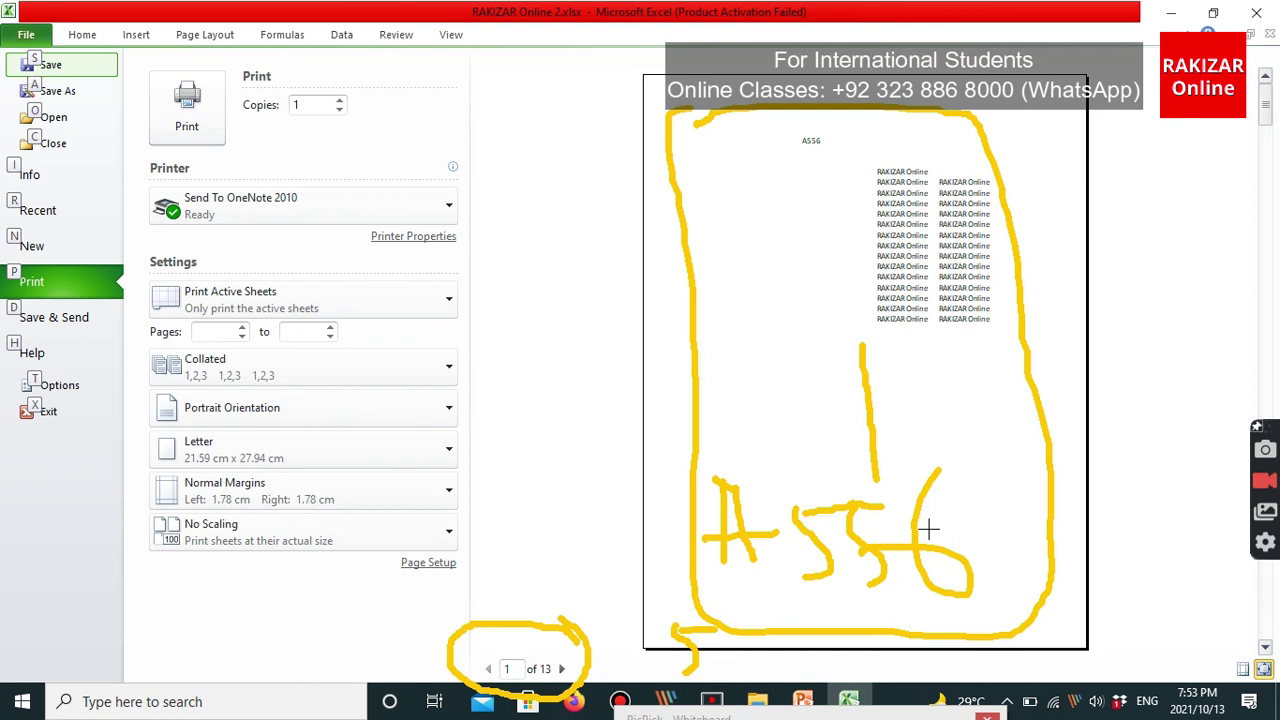
left_click_drag(968, 515, 1047, 496)
mouse_move(532, 630)
left_mouse_down()
mouse_move(537, 611)
mouse_move(617, 577)
left_mouse_up()
key("Escape")
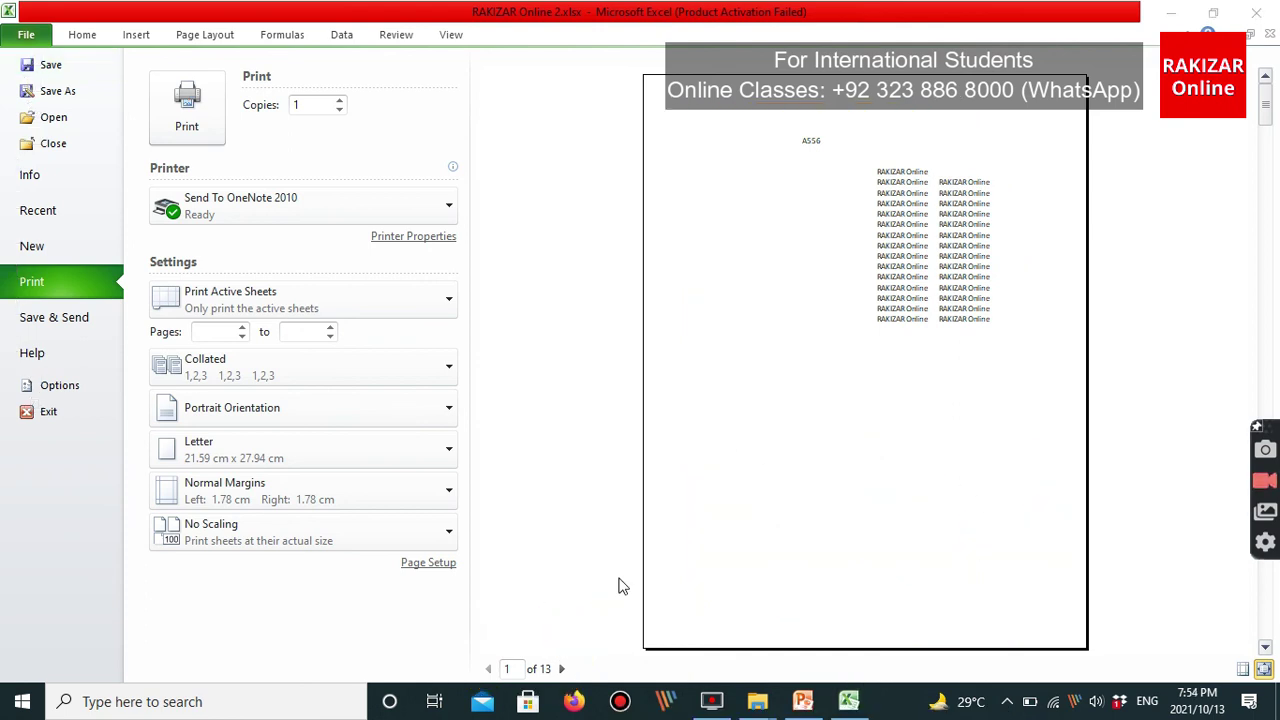
key("Escape")
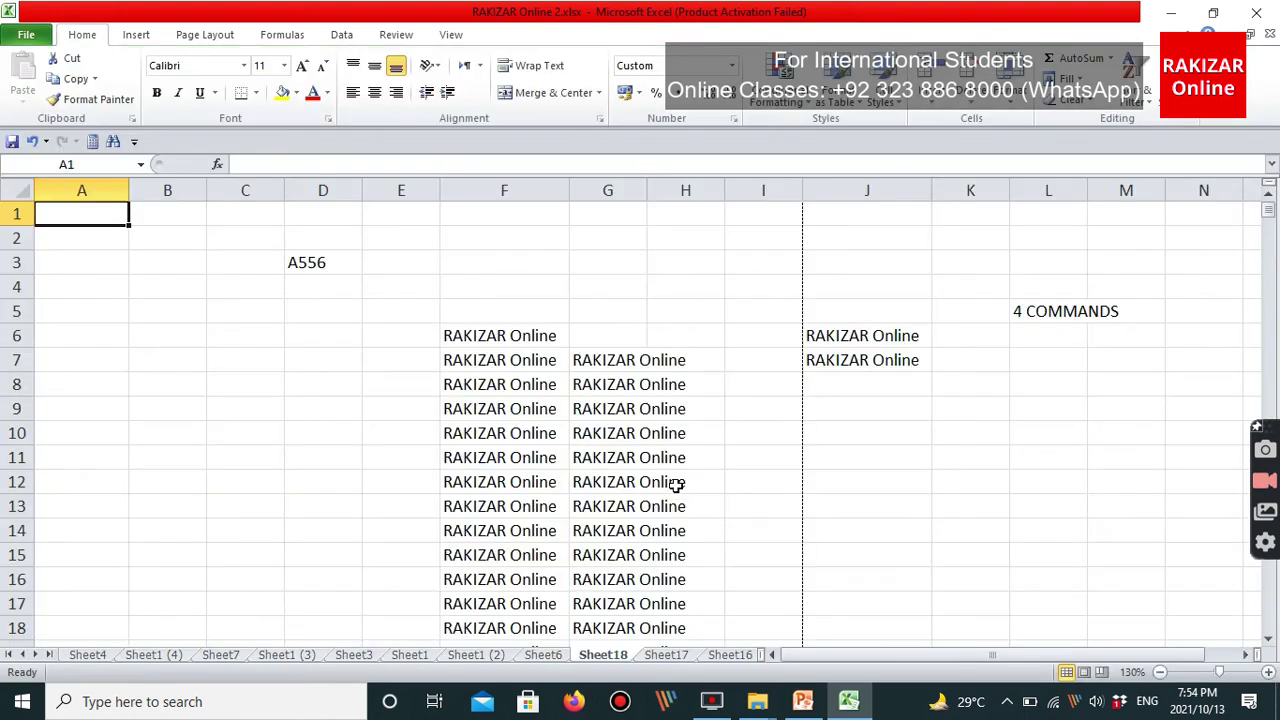
Outline the dashed page-break line between columns I and J, circle the entries beyond it with the annotation pen, and clear the marks.
key("alt")
mouse_move(766, 194)
left_mouse_down()
mouse_move(849, 200)
mouse_move(877, 714)
mouse_move(757, 588)
mouse_move(749, 217)
mouse_move(762, 203)
left_mouse_up()
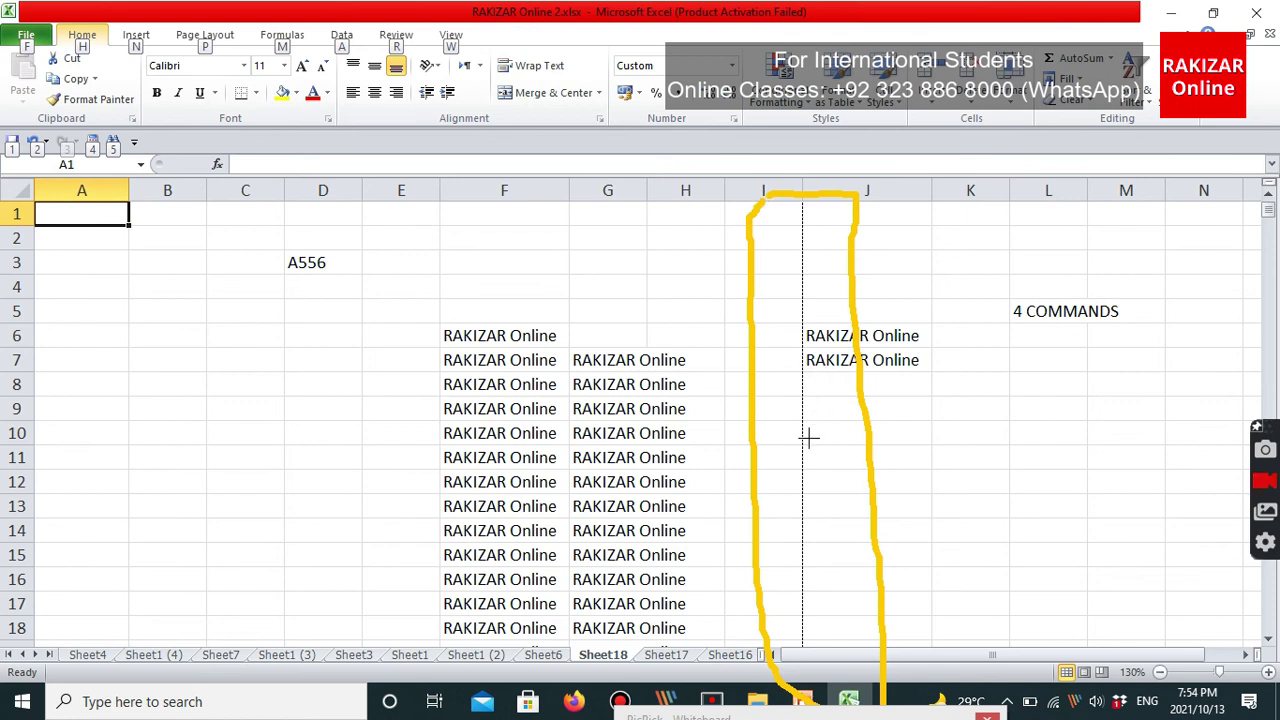
mouse_move(930, 237)
left_mouse_down()
mouse_move(818, 375)
mouse_move(1120, 240)
mouse_move(900, 251)
left_mouse_up()
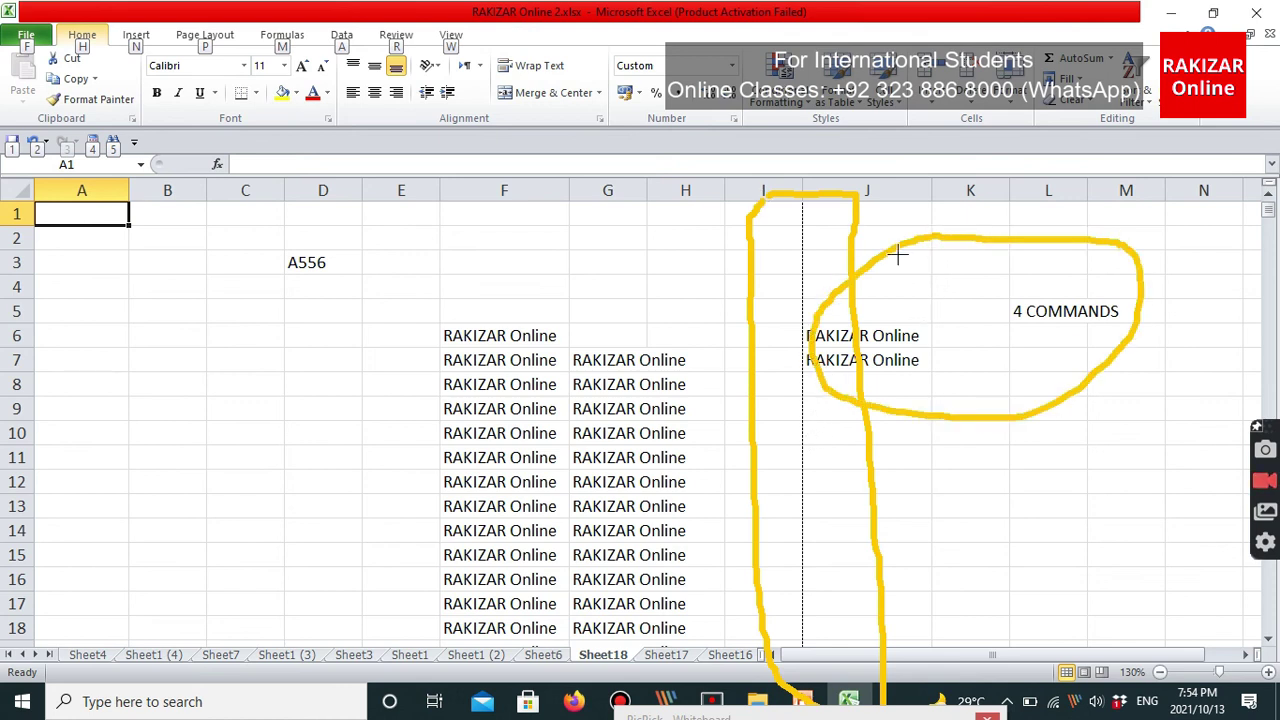
key("Escape")
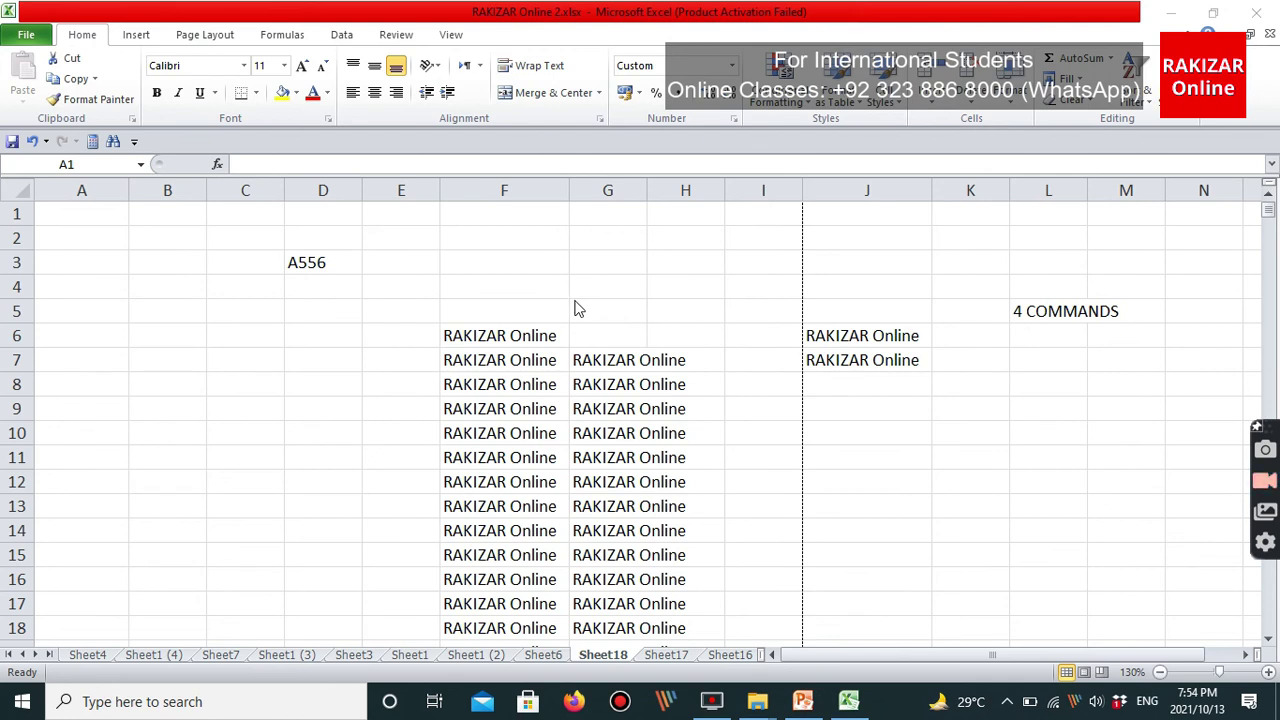
Reopen the print preview of Sheet18.
key("ctrl+p")
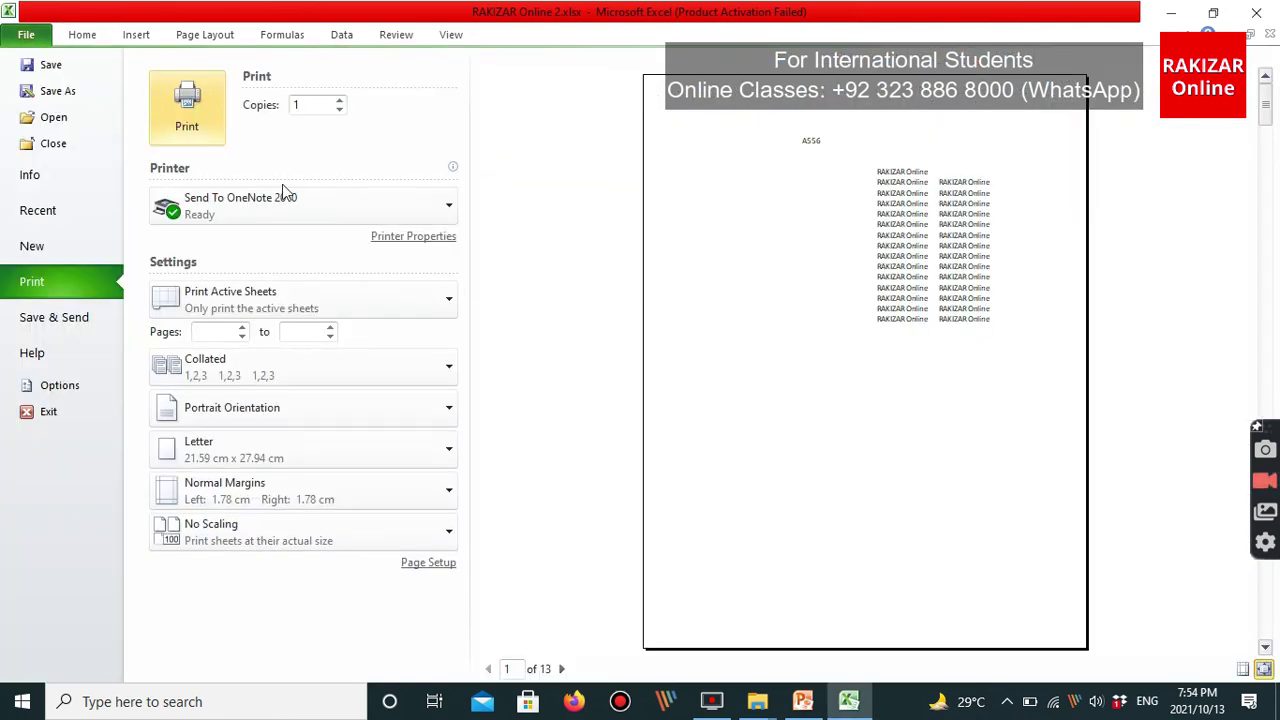
Tick the Print button and handwrite "Ctrl + P" across the print preview with the annotation pen, and clear the marks.
key("ctrl+alt+w")
mouse_move(138, 135)
left_mouse_down()
mouse_move(187, 145)
mouse_move(235, 131)
left_mouse_up()
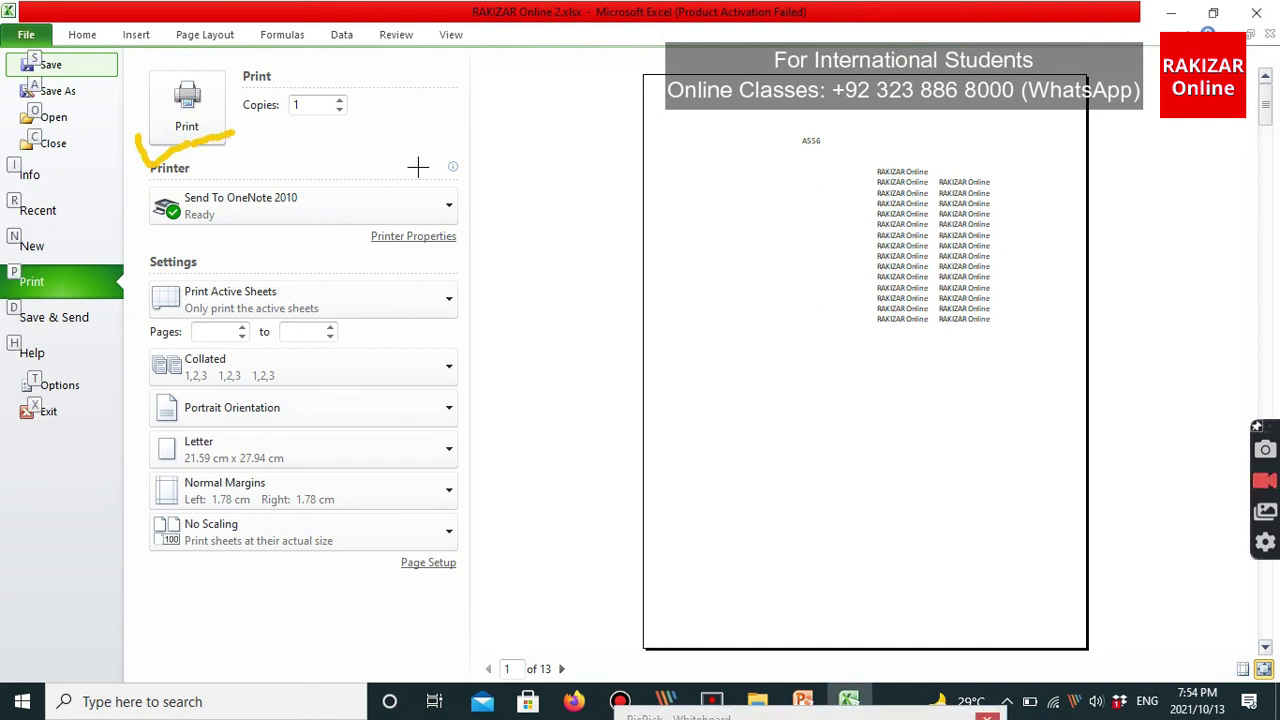
left_click_drag(600, 234, 680, 350)
left_click_drag(680, 245, 715, 376)
mouse_move(642, 311)
left_mouse_down()
mouse_move(782, 306)
mouse_move(814, 277)
mouse_move(855, 335)
left_mouse_up()
mouse_move(876, 335)
left_mouse_down()
mouse_move(935, 320)
mouse_move(920, 392)
left_mouse_up()
mouse_move(1028, 258)
left_mouse_down()
mouse_move(1050, 412)
mouse_move(1050, 318)
left_mouse_up()
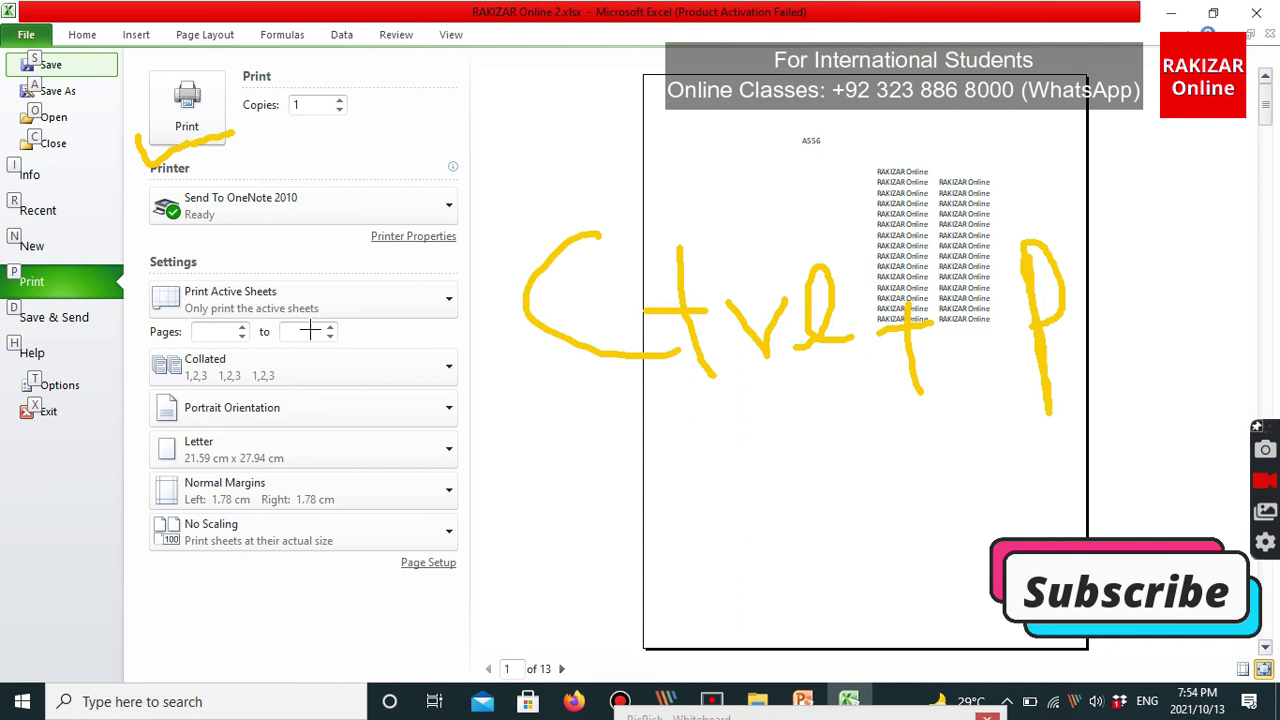
key("Escape")
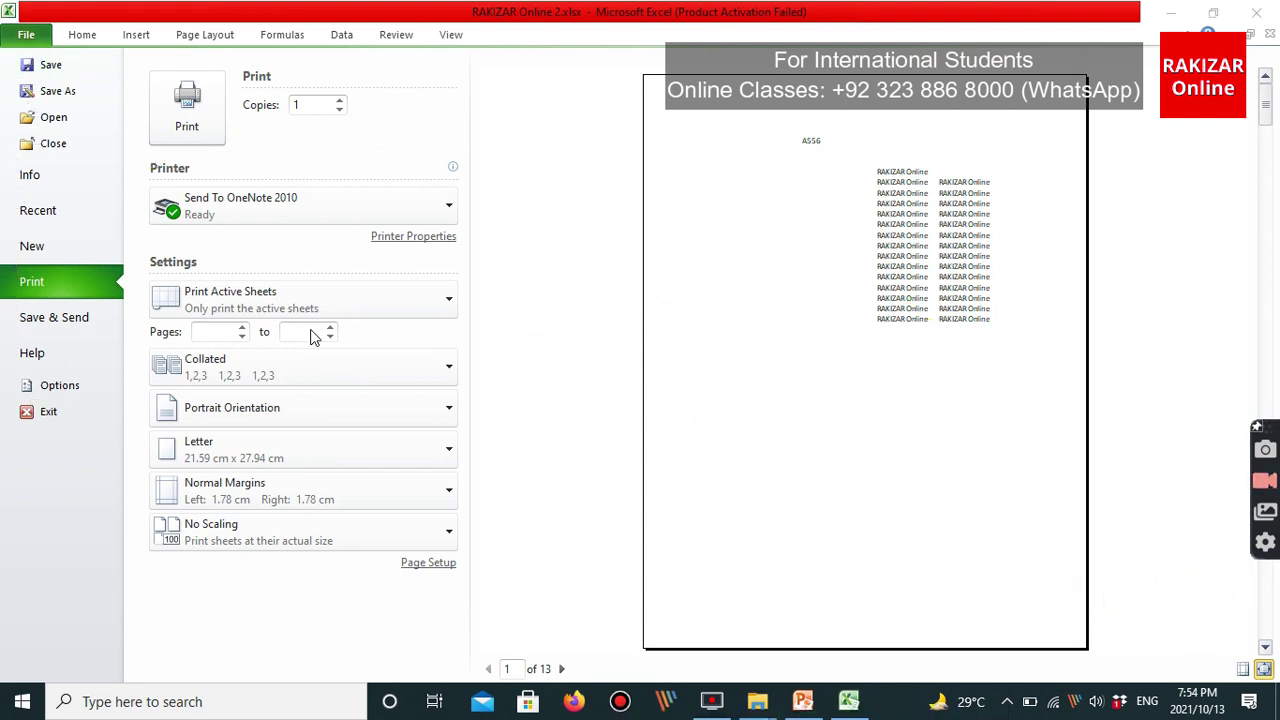
Circle the Page Setup link with the annotation pen, clear the mark, and open the page margin settings.
key("ctrl+shift+w")
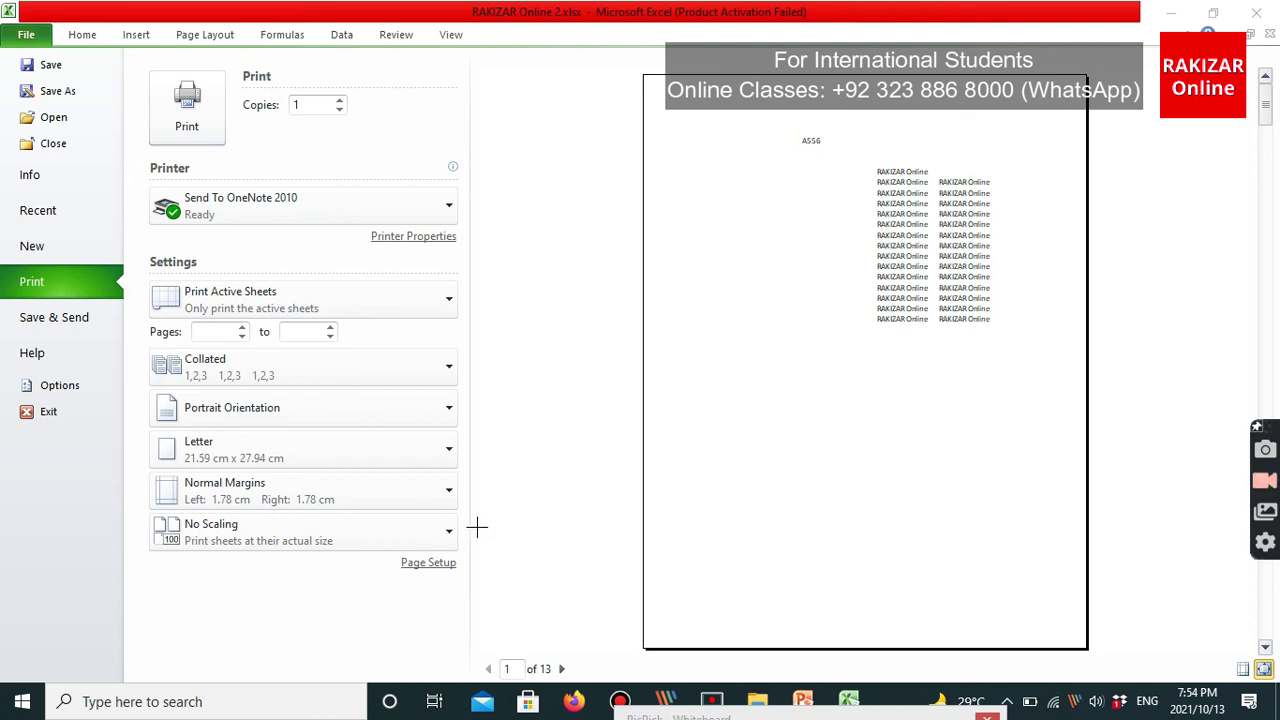
mouse_move(466, 523)
left_mouse_down()
mouse_move(549, 620)
mouse_move(434, 514)
left_mouse_up()
key("Escape")
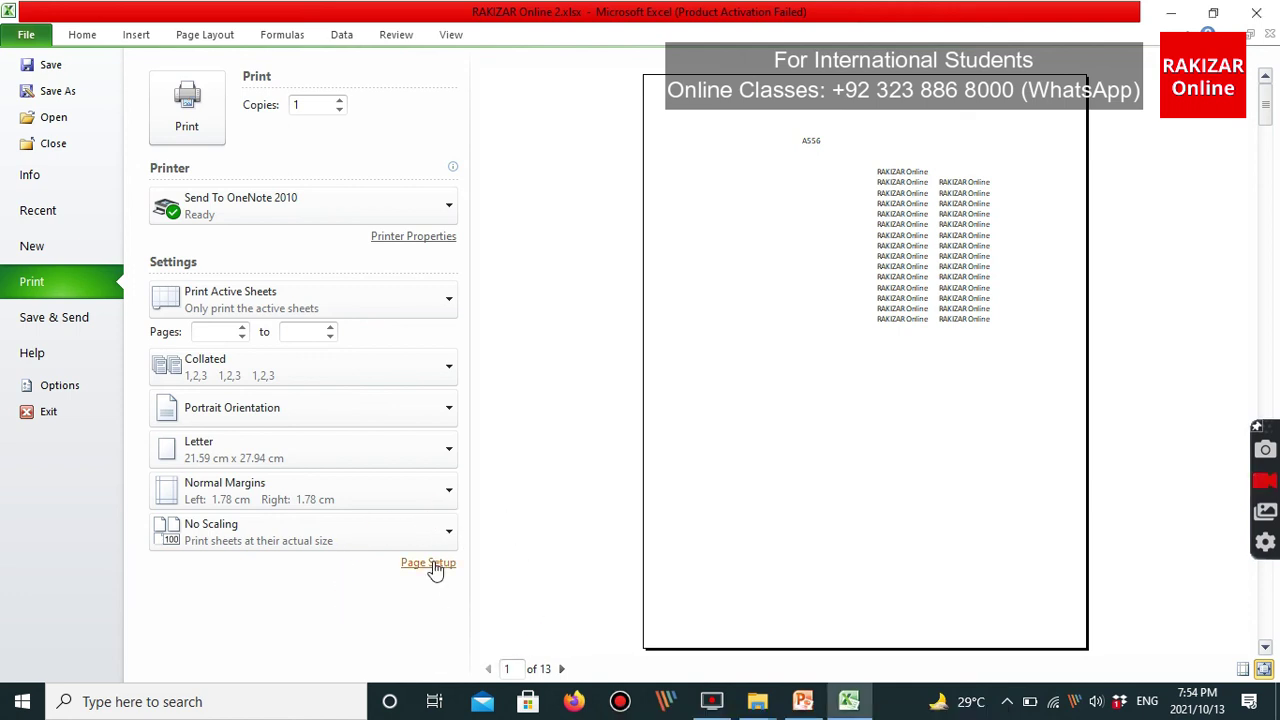
left_click(432, 566)
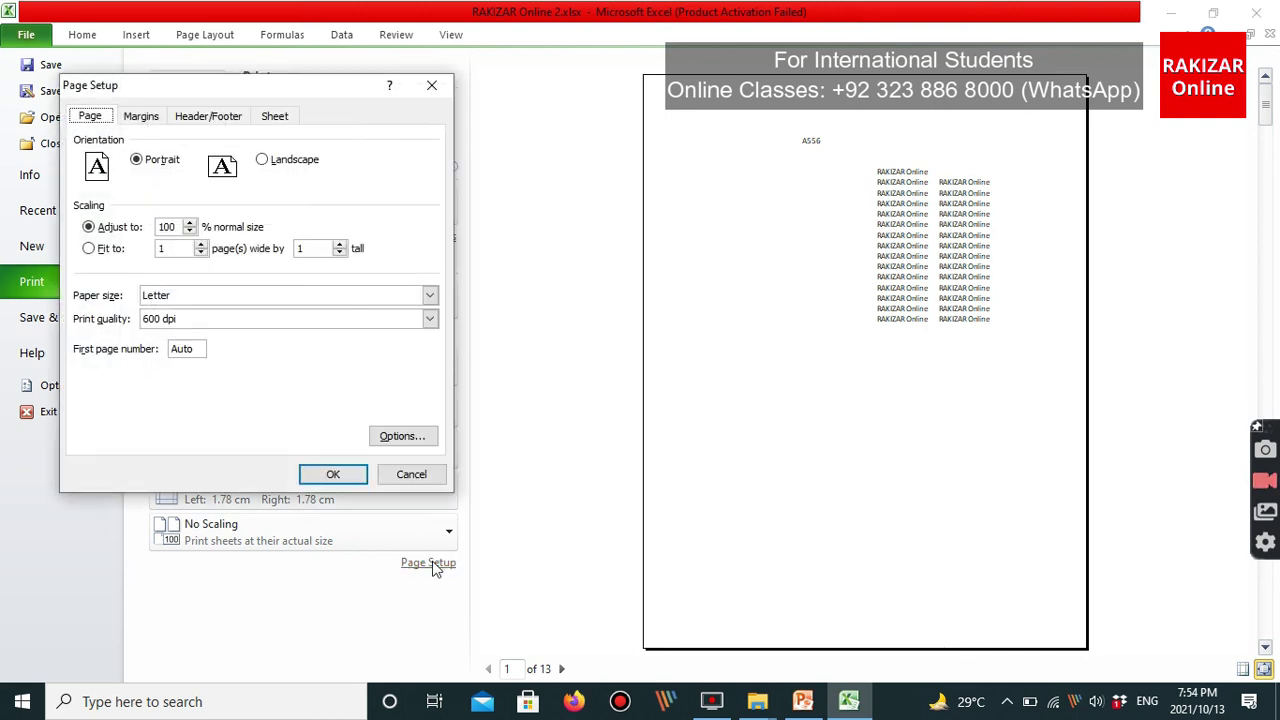
left_click(141, 116)
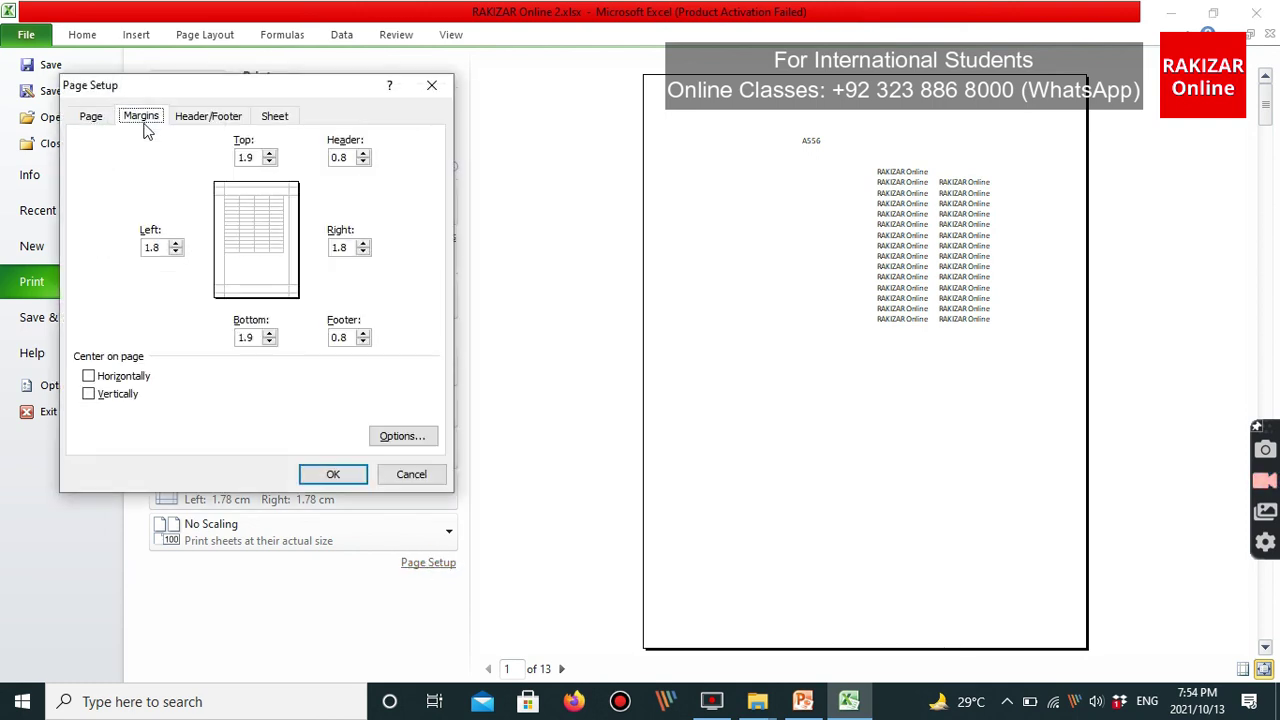
Mark the four margins in the Page Setup dialog and on the previewed page, clear the annotations, and accept the page setup.
key("ctrl+shift+w")
mouse_move(108, 148)
left_mouse_down()
mouse_move(400, 212)
mouse_move(169, 379)
mouse_move(167, 87)
left_mouse_up()
mouse_move(205, 133)
left_mouse_down()
mouse_move(194, 150)
mouse_move(240, 112)
left_mouse_up()
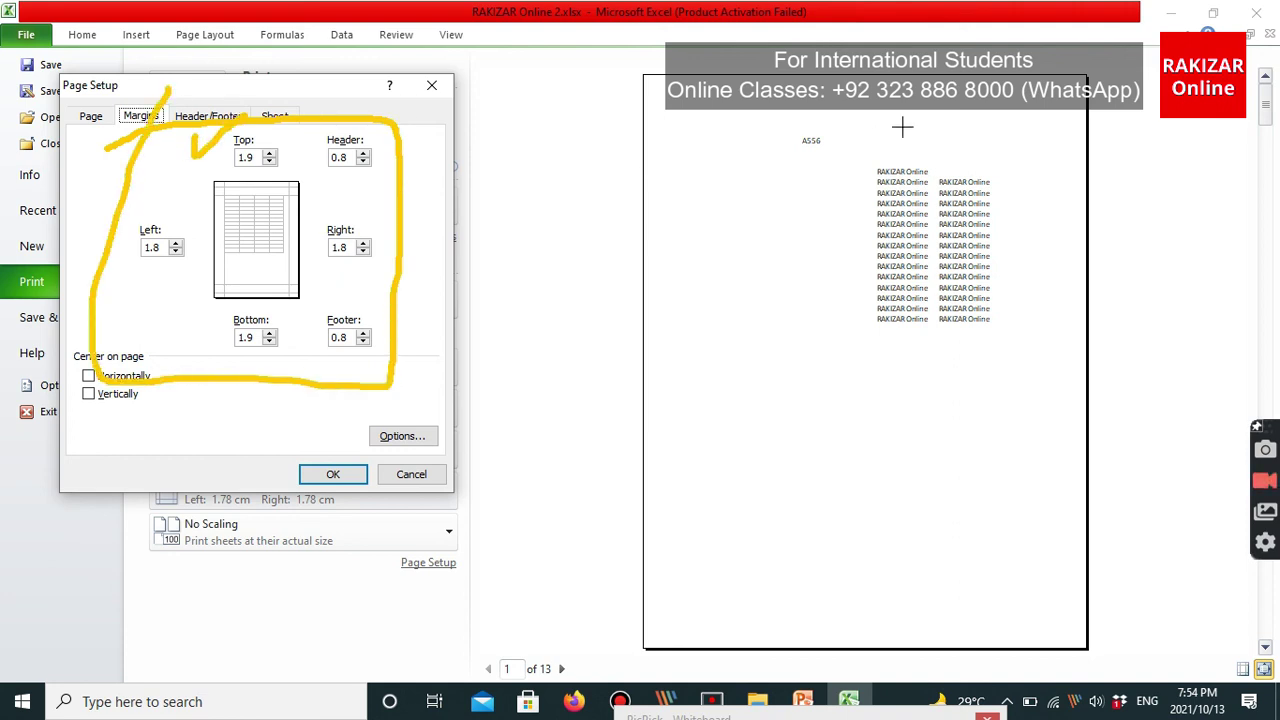
left_click_drag(900, 90, 899, 145)
mouse_move(284, 150)
left_mouse_down()
mouse_move(290, 160)
mouse_move(315, 120)
left_mouse_up()
left_click_drag(877, 550, 868, 635)
left_click_drag(286, 314, 291, 288)
mouse_move(385, 200)
left_mouse_down()
mouse_move(330, 268)
mouse_move(394, 190)
left_mouse_up()
left_click_drag(154, 212, 200, 245)
left_click_drag(655, 266, 815, 265)
left_click_drag(1028, 272, 1178, 272)
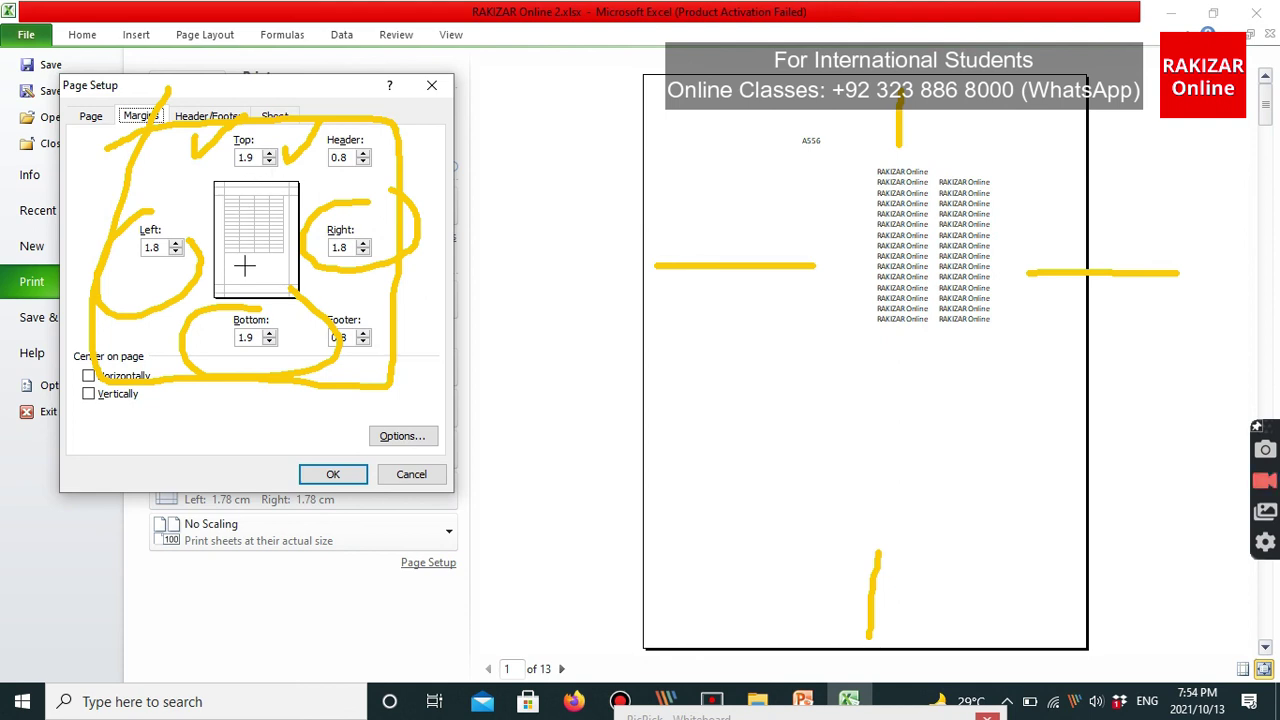
key("Escape")
key("Return")
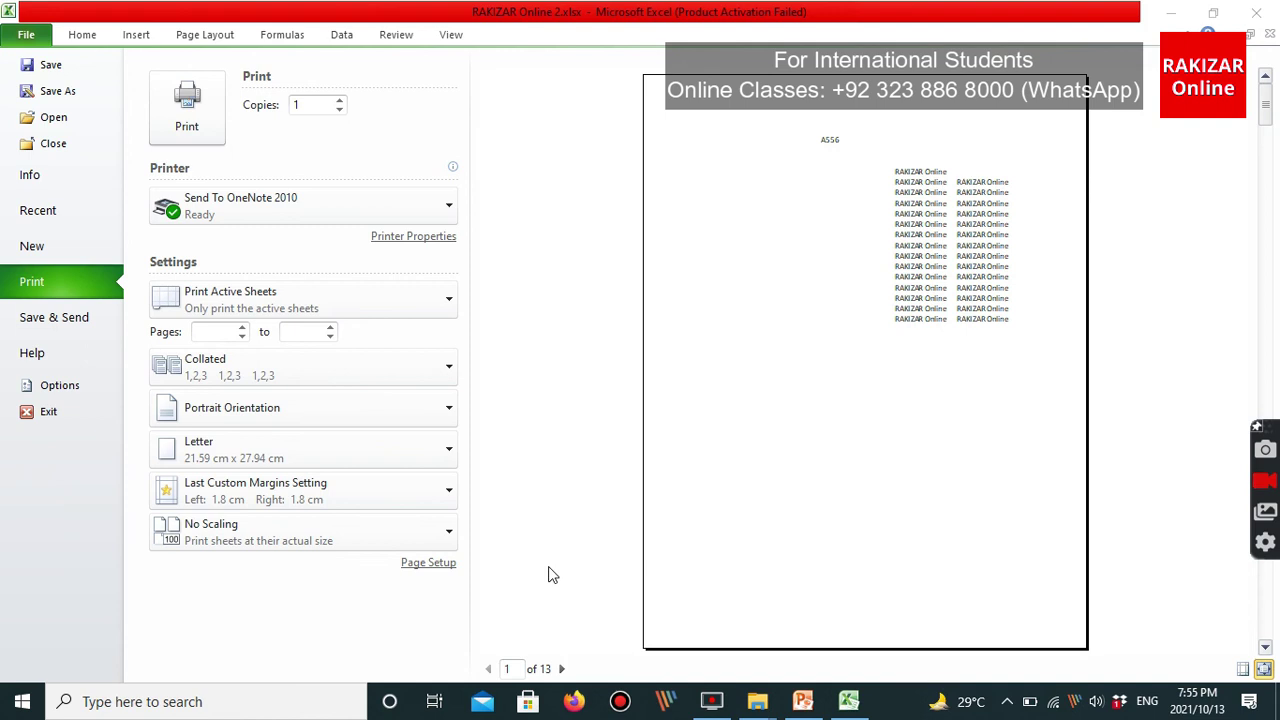
Switch to the PowerPoint presentation and review the shortcut slides from Shift + F11 through Ctrl + F2.
key("alt+Tab")
key("alt+Tab")
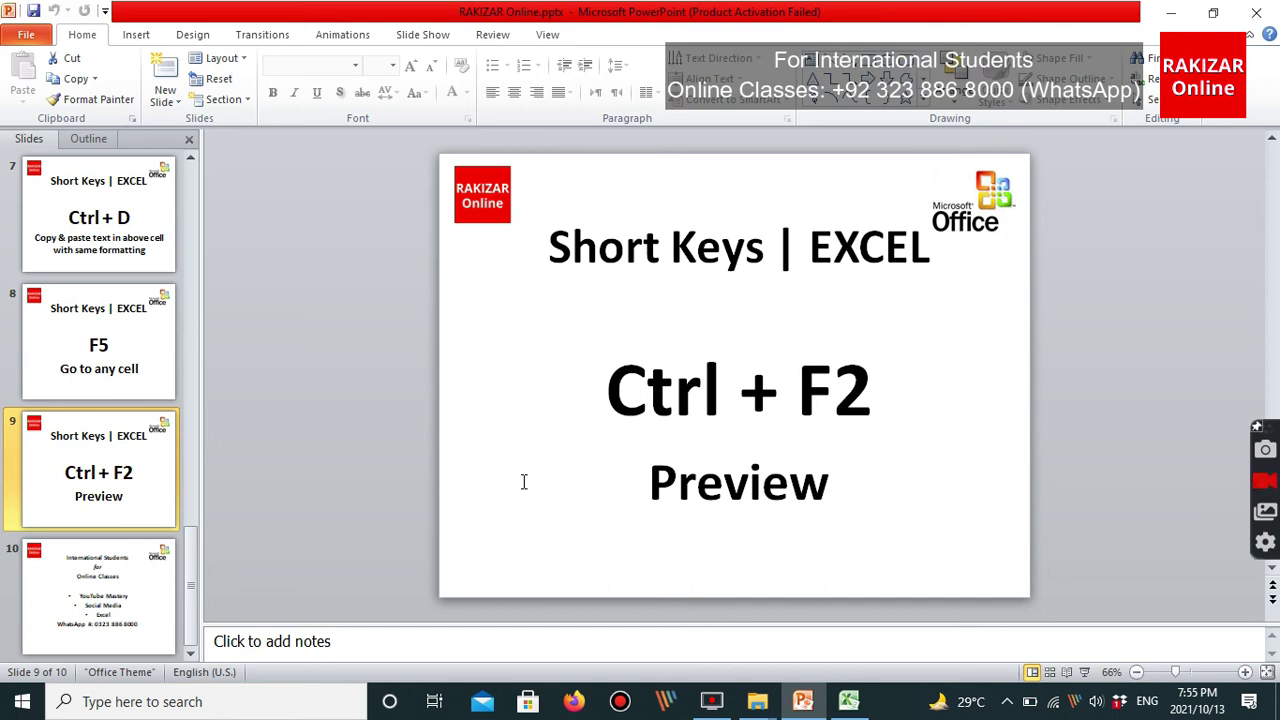
key("Up")
key("Up")
key("Up")
key("Up")
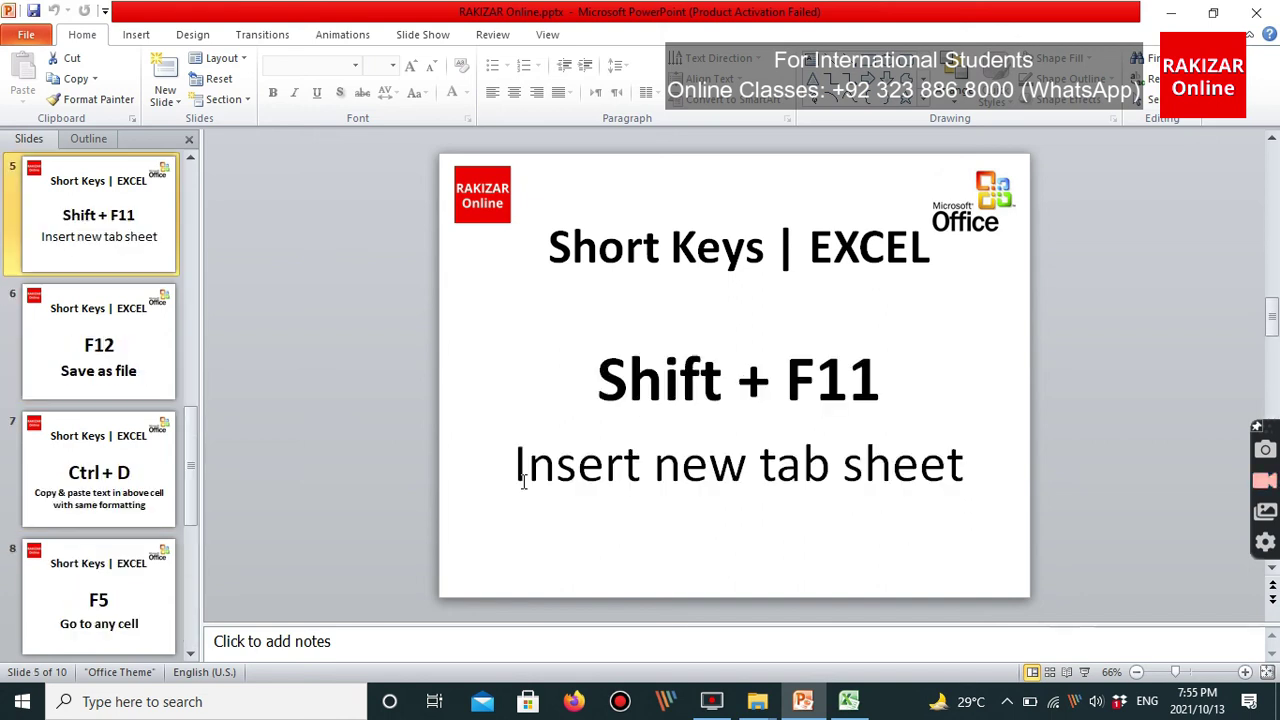
key("Down")
key("Down")
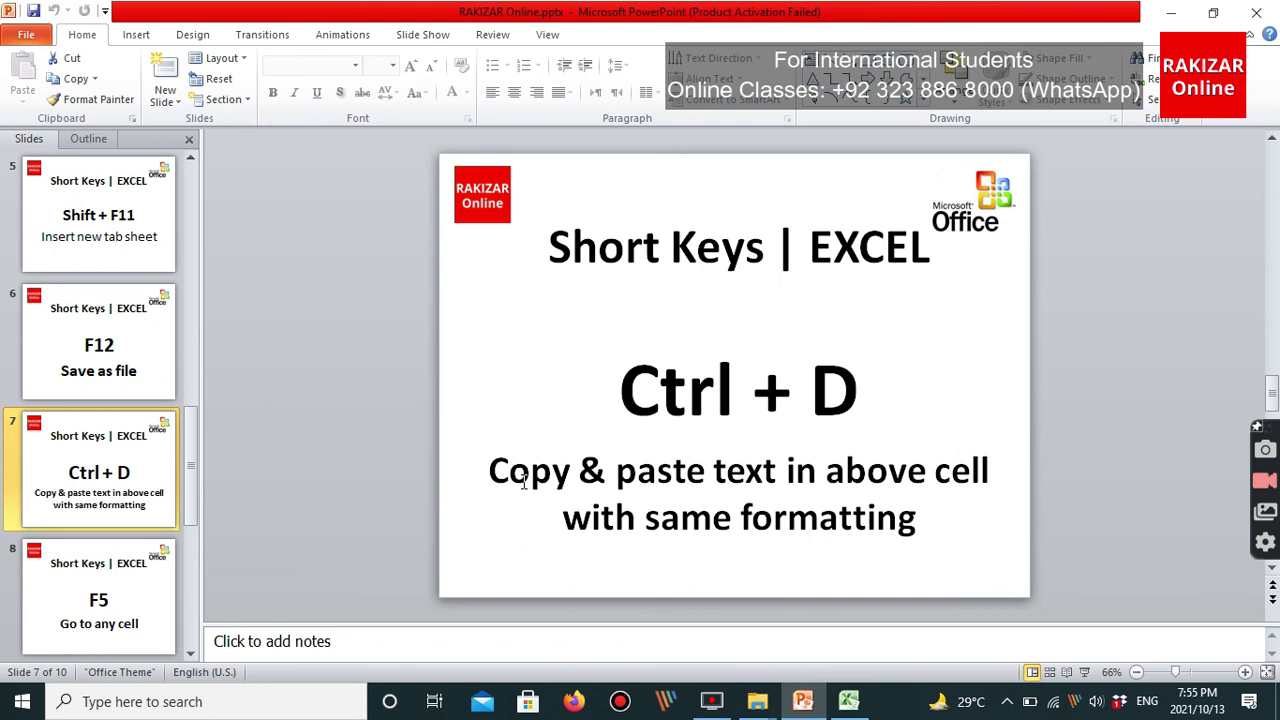
key("Down")
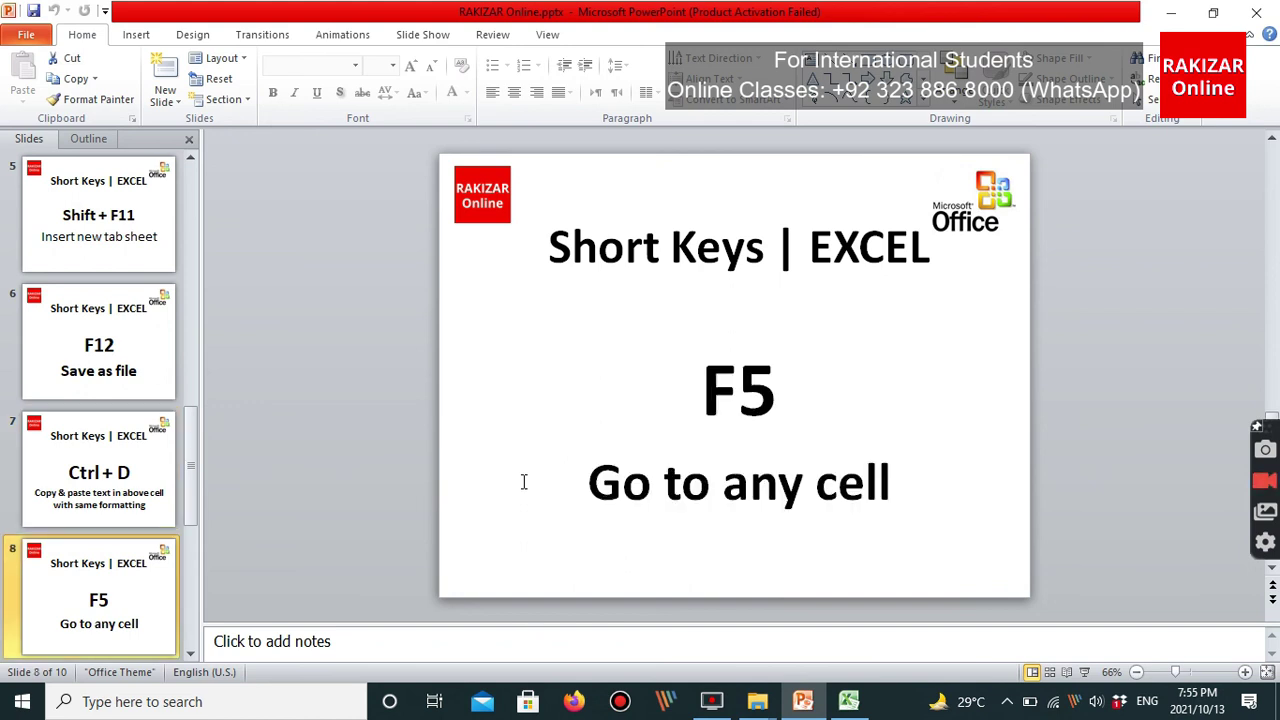
key("Down")
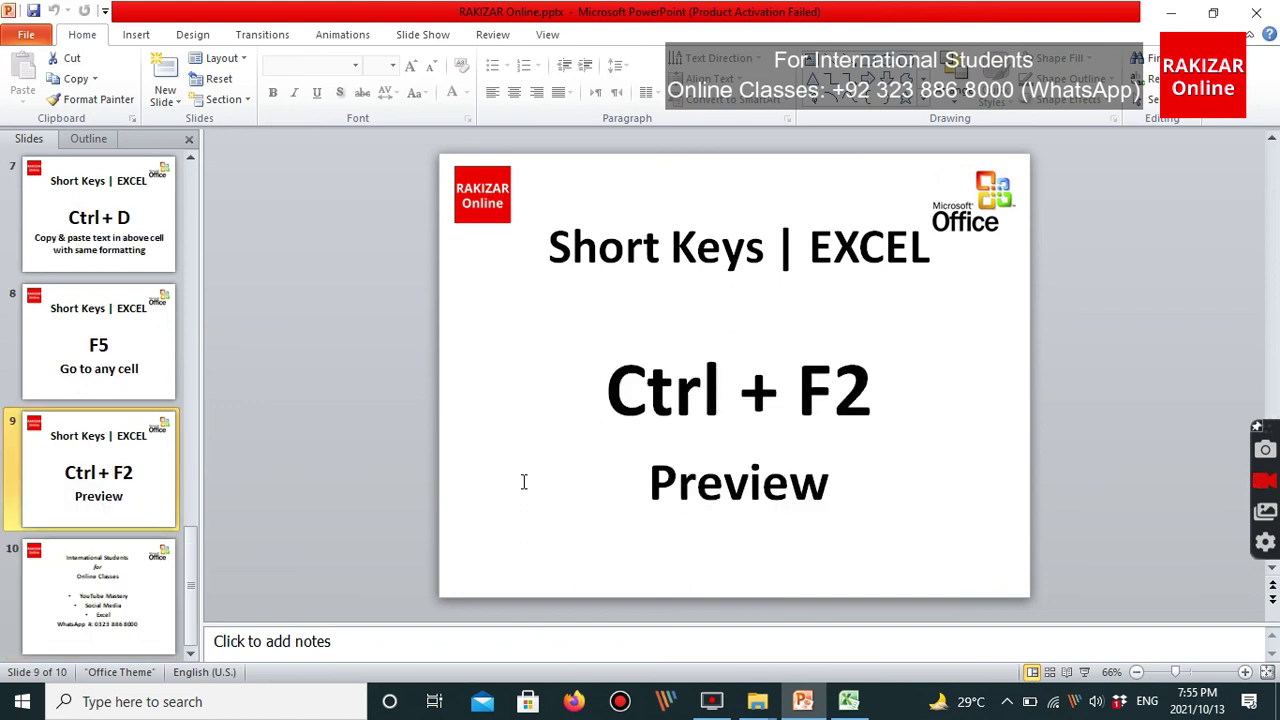